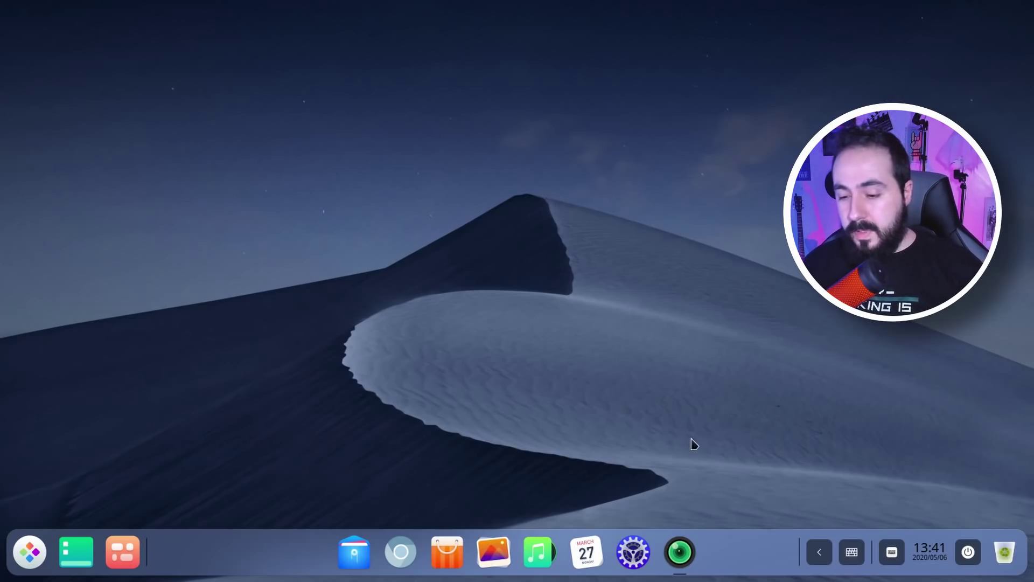
# Expand and collapse the dock's hidden tray icons, and restore and minimize the SimpleScreenRecorder window
pyautogui.click(820, 552)
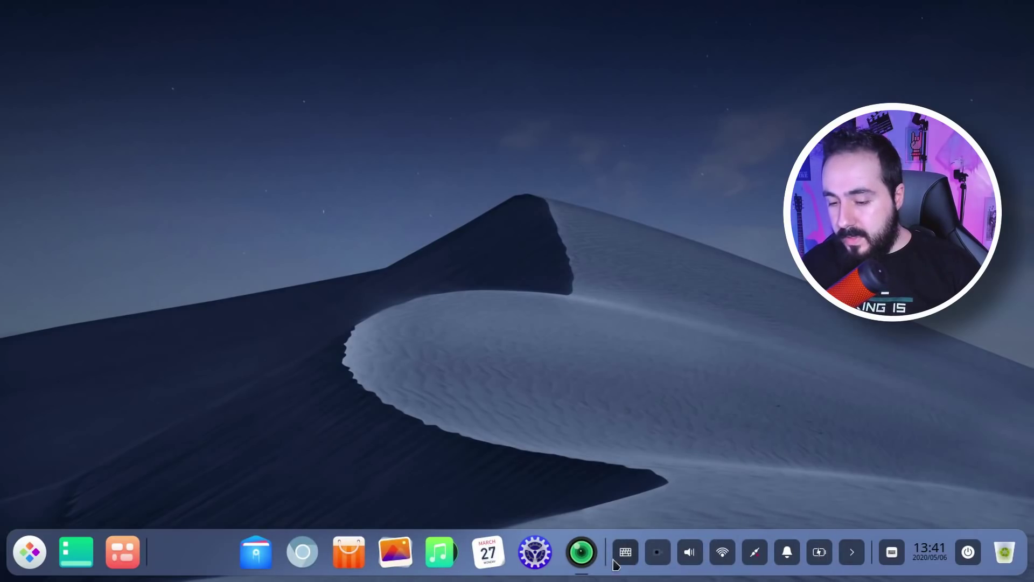
pyautogui.click(853, 558)
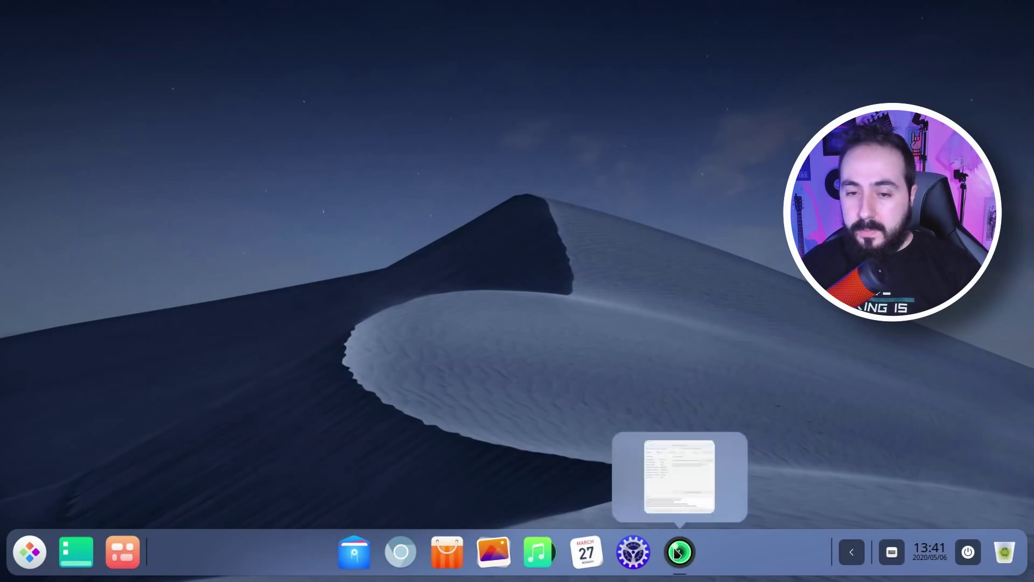
pyautogui.click(679, 551)
pyautogui.click(382, 13)
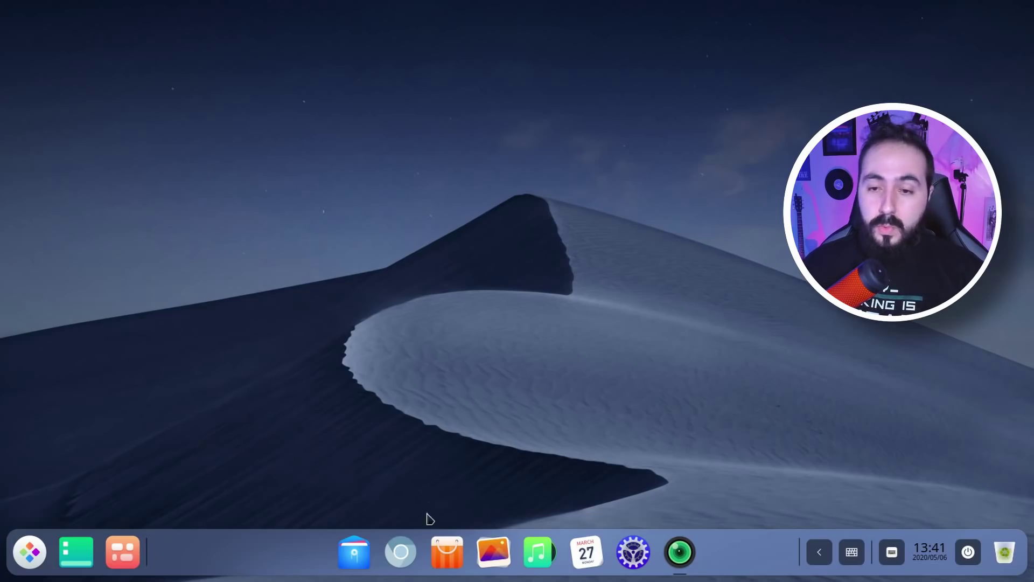
# Open the Chromium browser and pull its window out of the maximized position
pyautogui.click(401, 551)
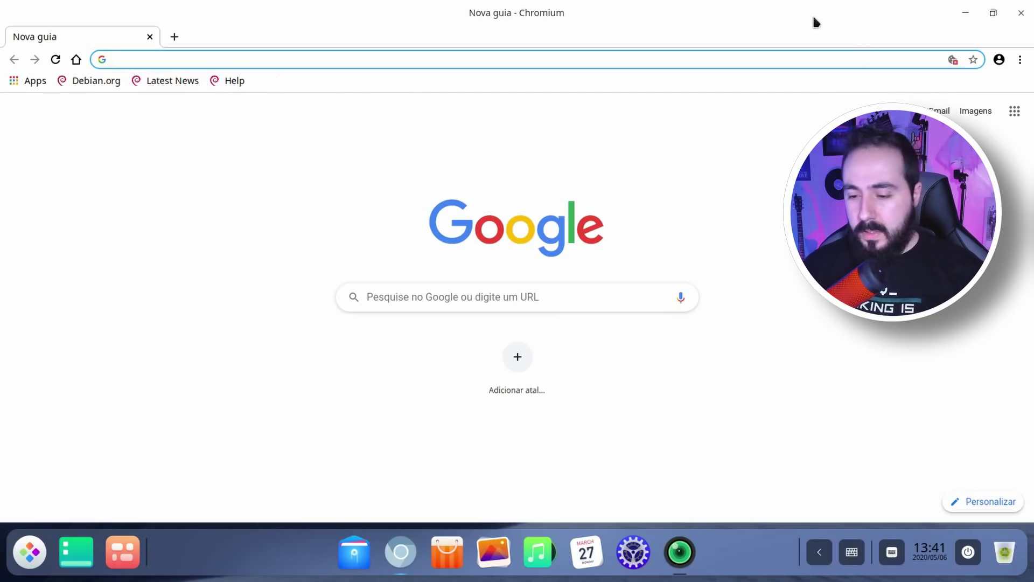
pyautogui.moveTo(812, 14); pyautogui.dragTo(656, 48)
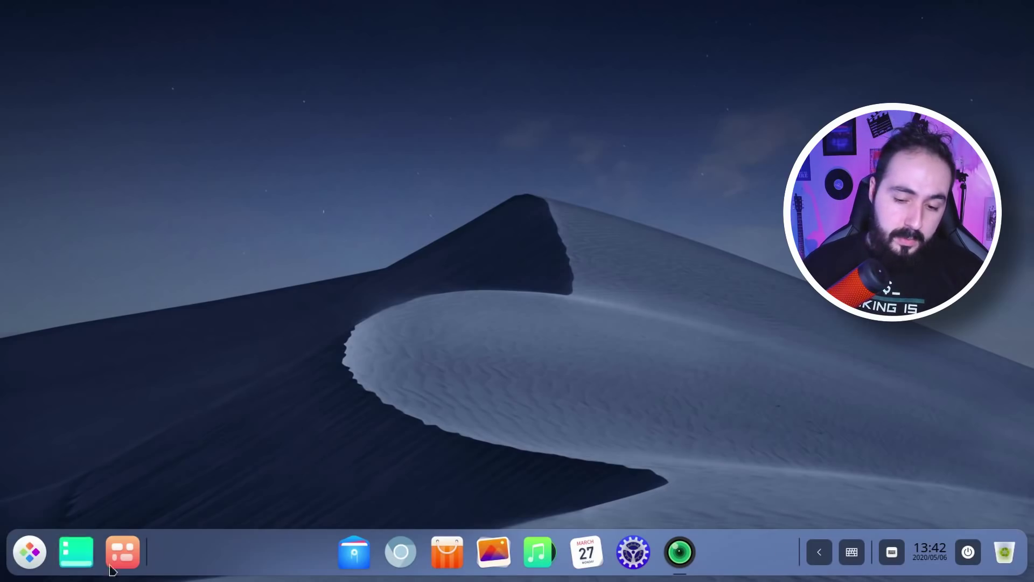
# Set the dock mode to Eficiente and check how its tray icons expand and collapse
pyautogui.rightClick(214, 555)
pyautogui.moveTo(265, 489)
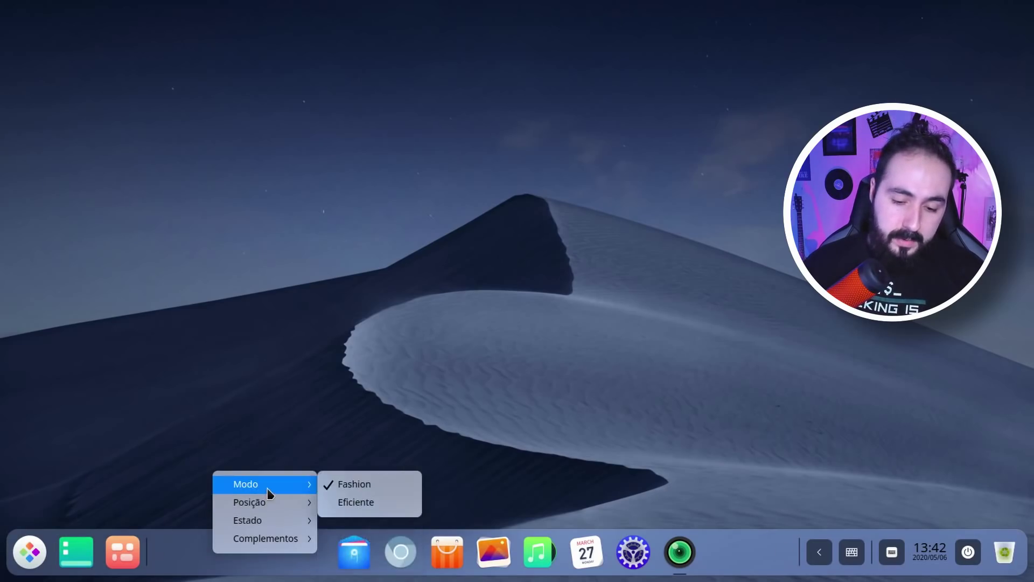
pyautogui.click(335, 501)
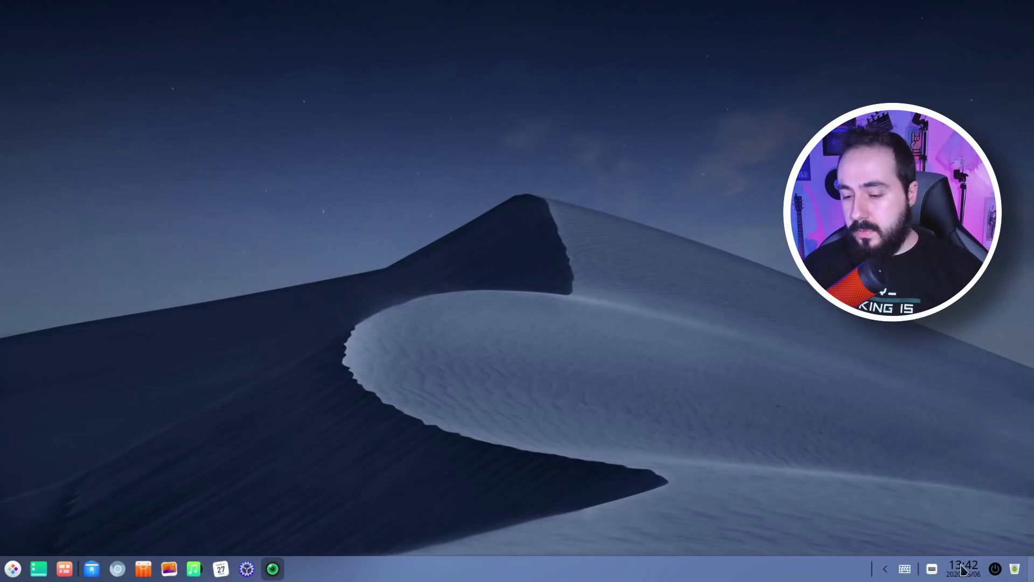
pyautogui.click(885, 569)
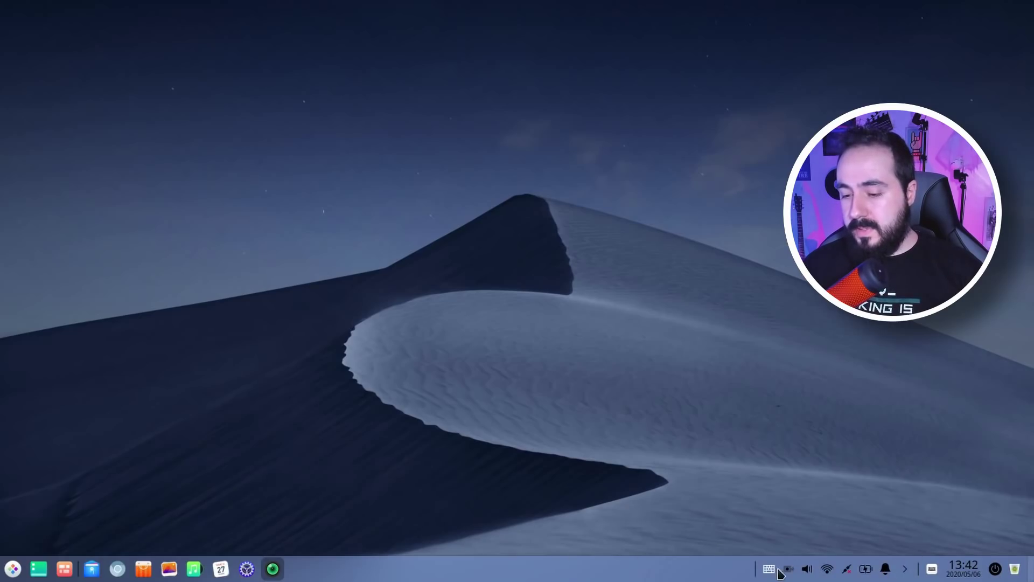
pyautogui.click(906, 569)
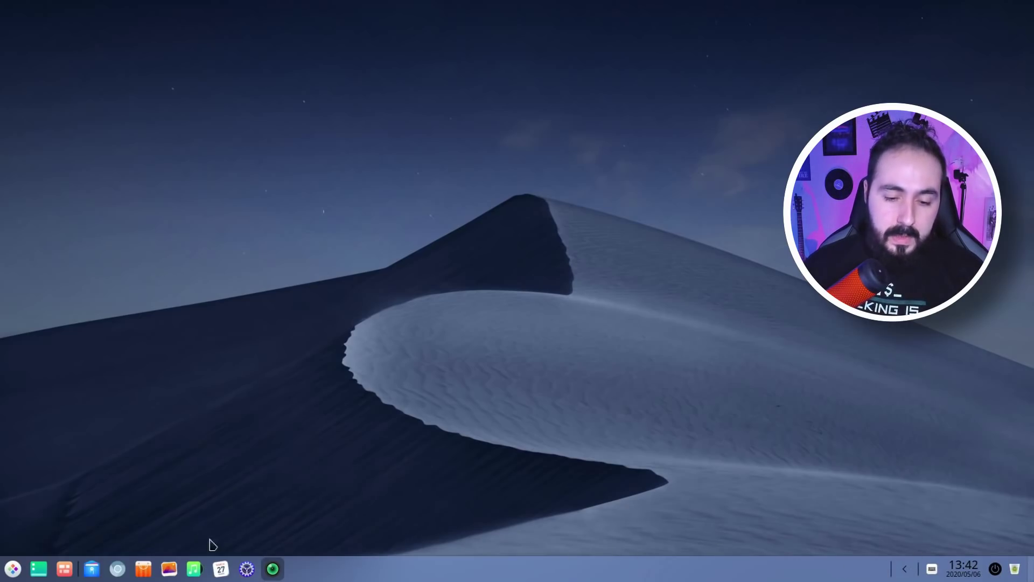
# Open the launcher, view it in full-screen mode and return it to the compact mode
pyautogui.click(13, 569)
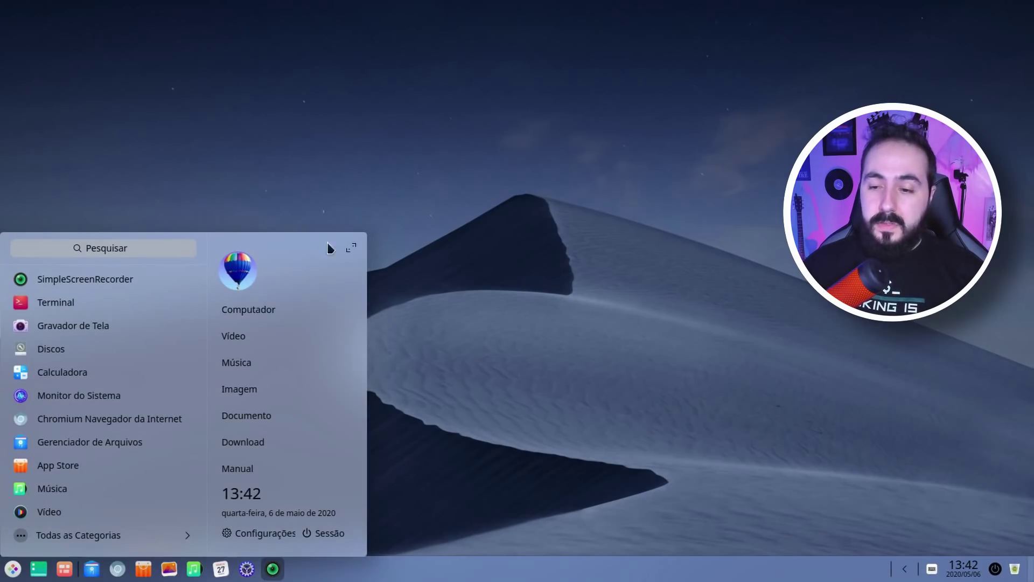
pyautogui.click(348, 248)
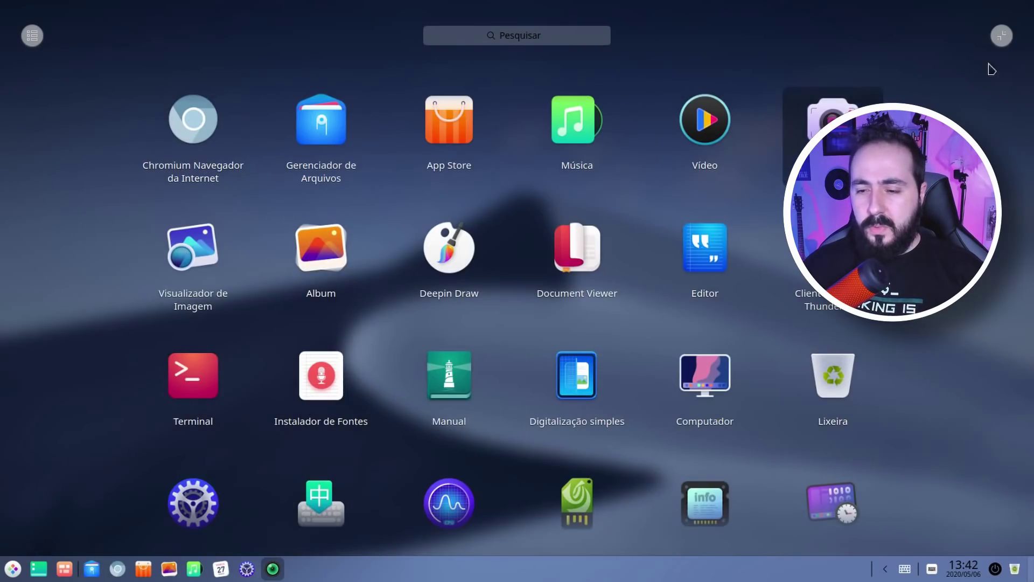
pyautogui.click(1001, 37)
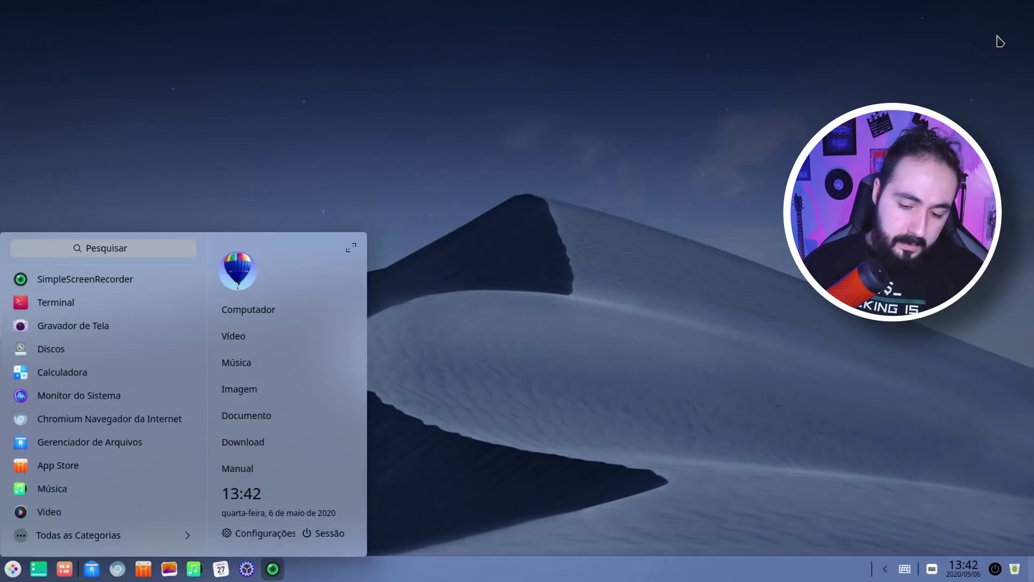
# Set the dock mode back to Fashion, and open and close the launcher
pyautogui.rightClick(379, 576)
pyautogui.moveTo(452, 501)
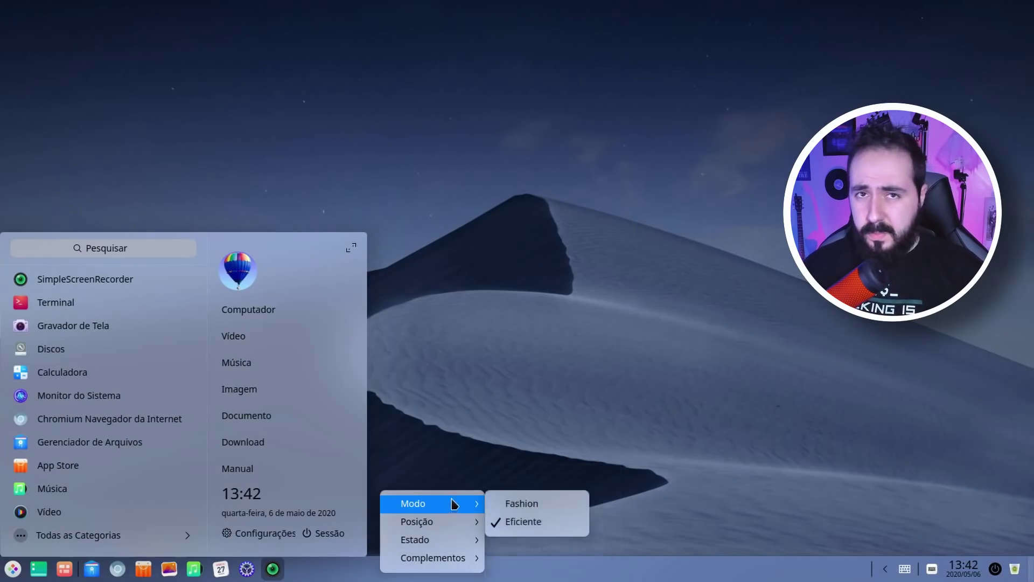
pyautogui.click(513, 504)
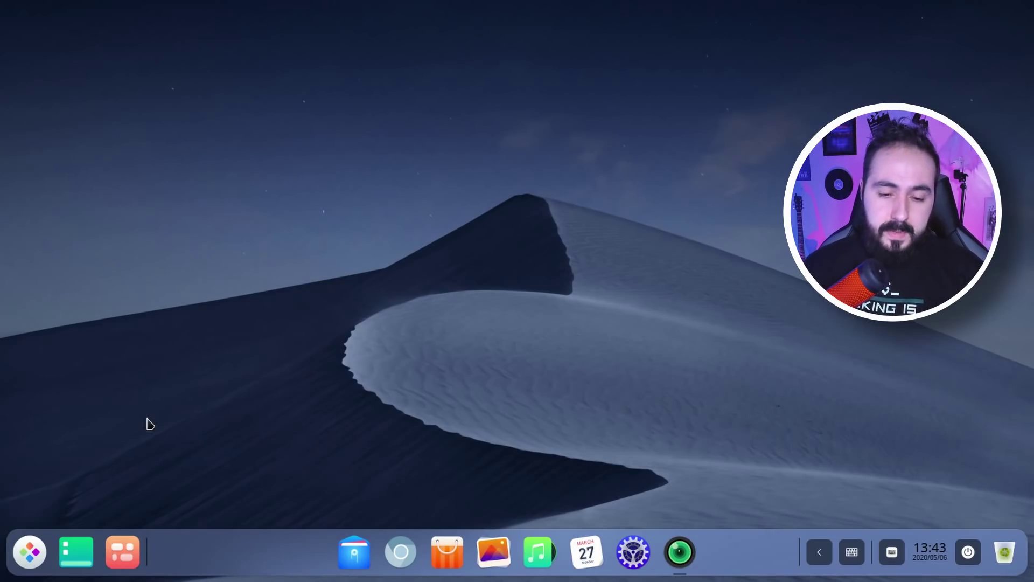
pyautogui.click(29, 552)
pyautogui.press('Escape')
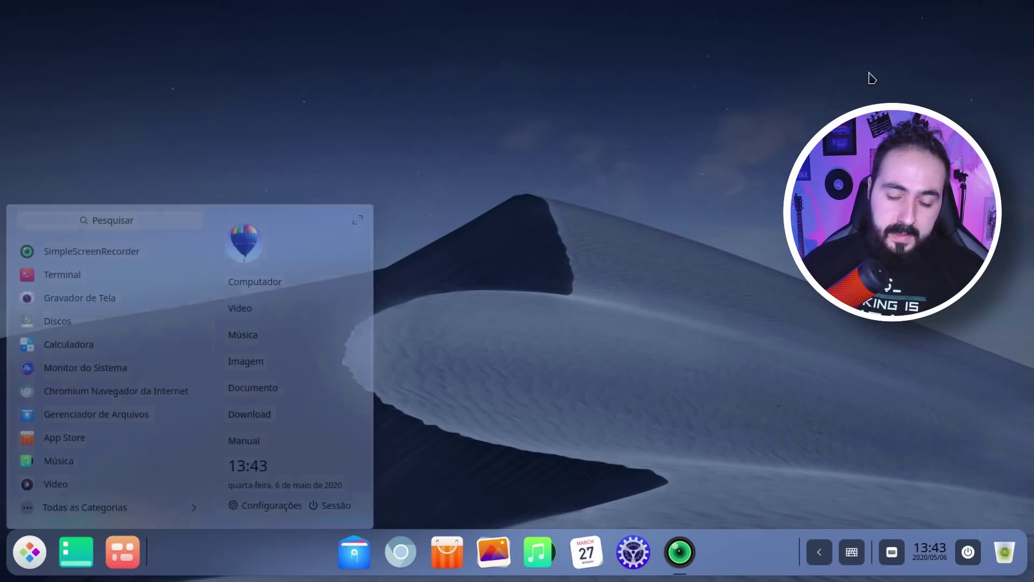
# Review the dock's Posição and Estado options and turn off the Lixeira add-on under Complementos
pyautogui.rightClick(192, 545)
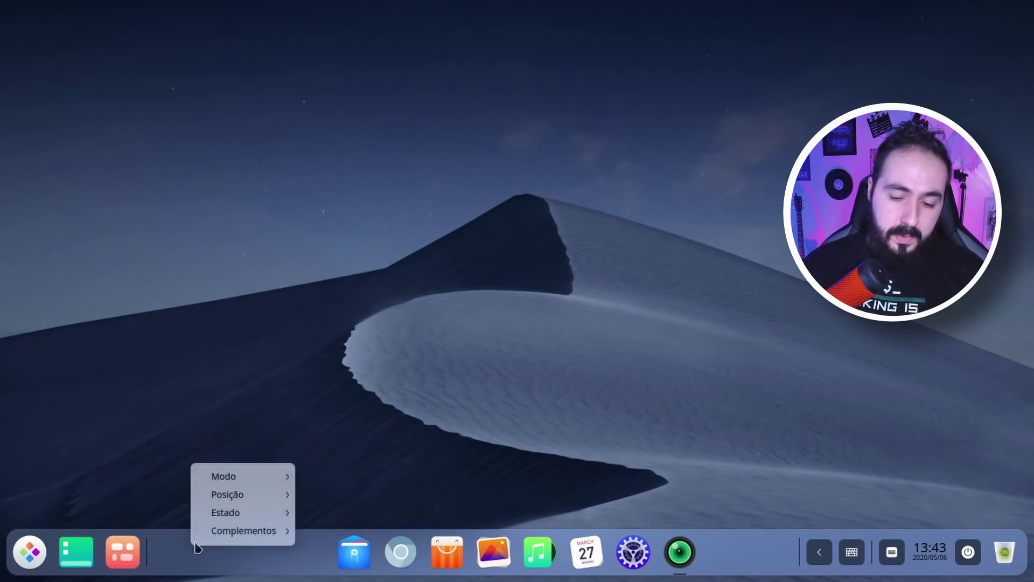
pyautogui.moveTo(251, 494)
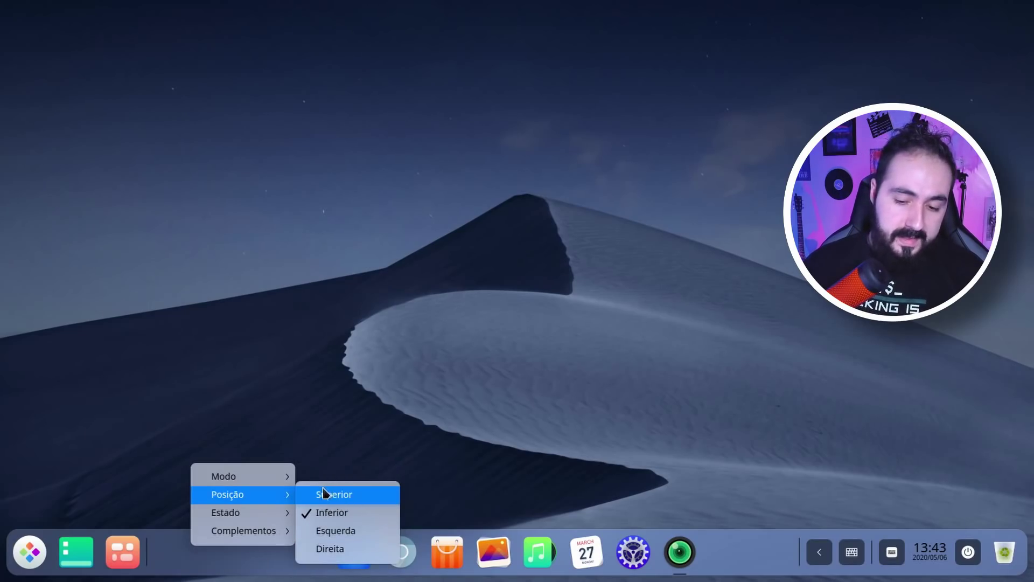
pyautogui.moveTo(269, 512)
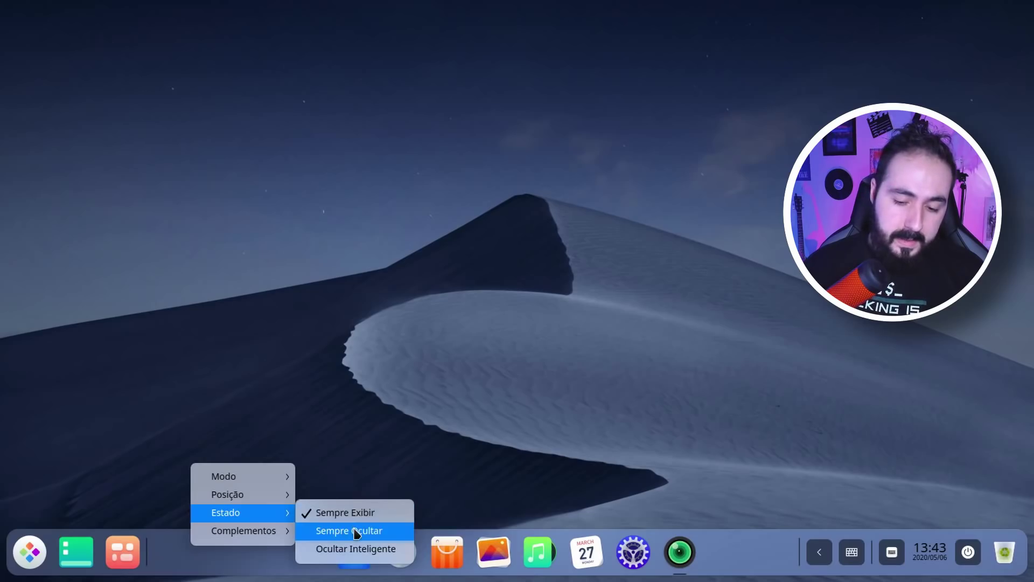
pyautogui.moveTo(269, 531)
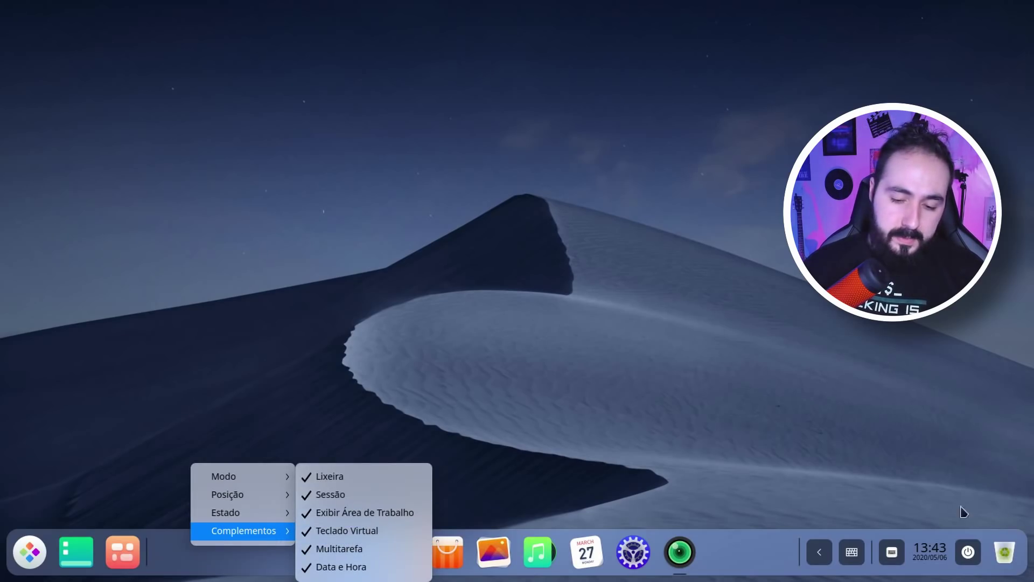
pyautogui.click(351, 476)
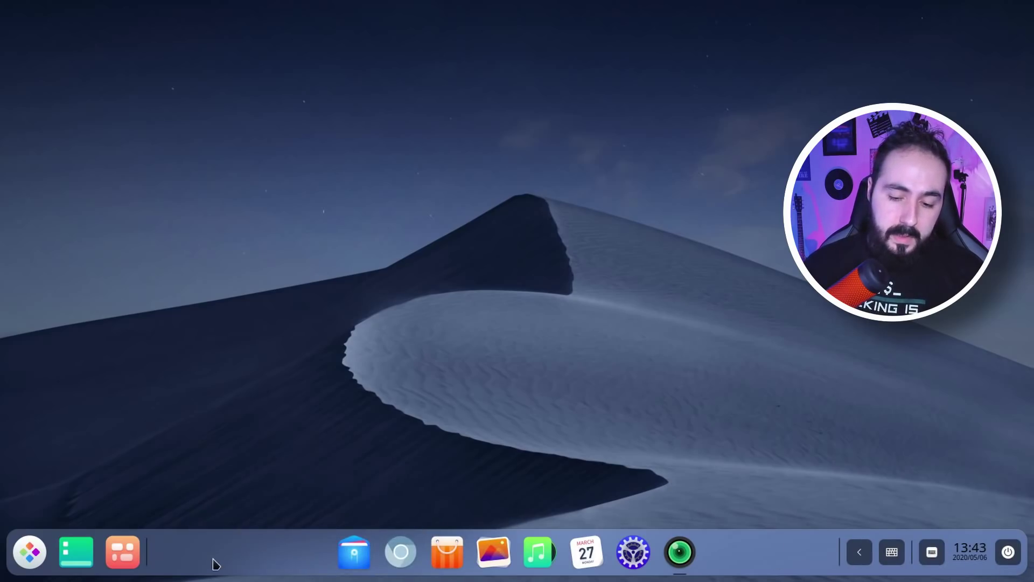
# Turn the dock's Lixeira add-on back on, and open and close the launcher
pyautogui.rightClick(246, 553)
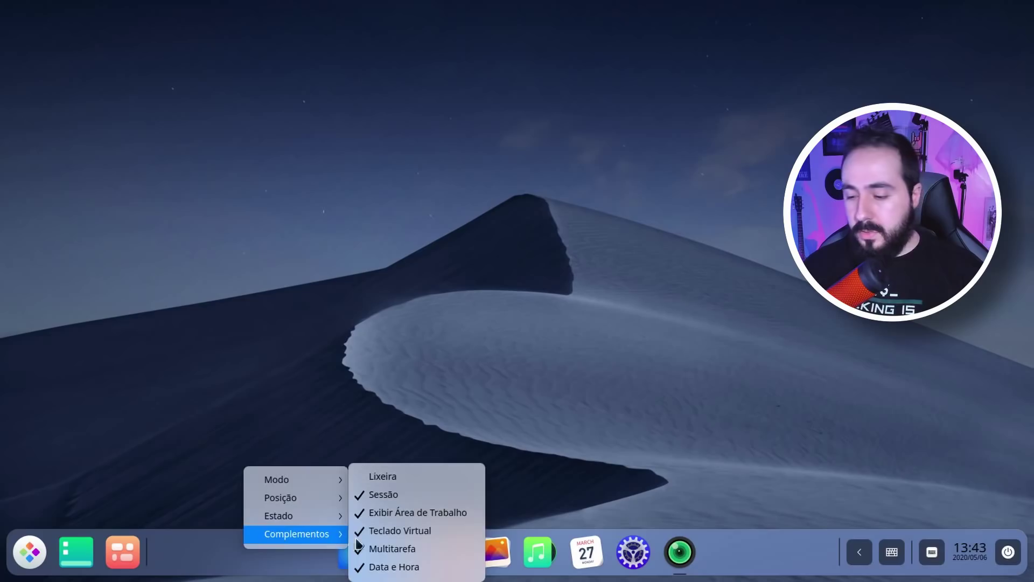
pyautogui.click(377, 474)
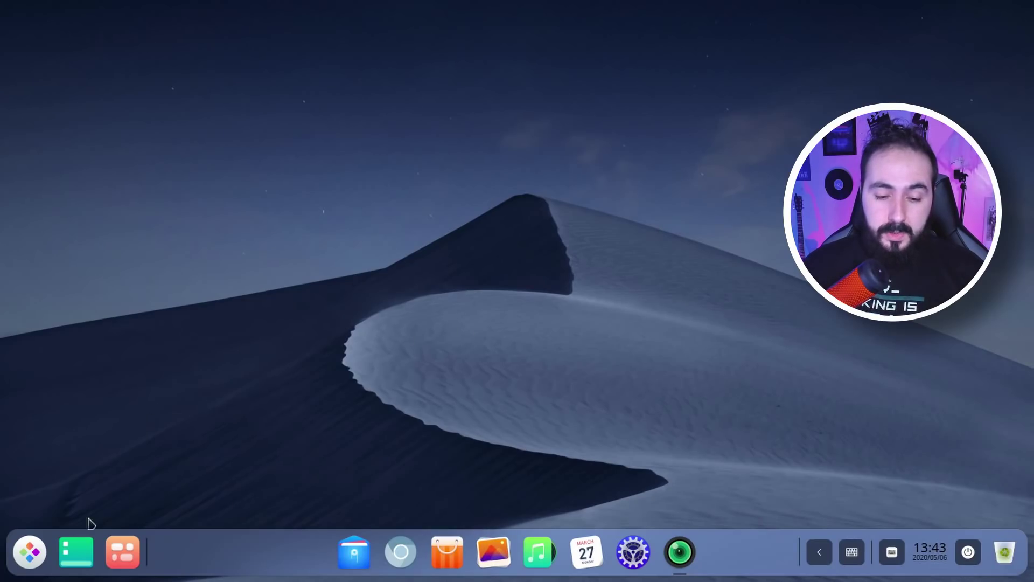
pyautogui.click(32, 553)
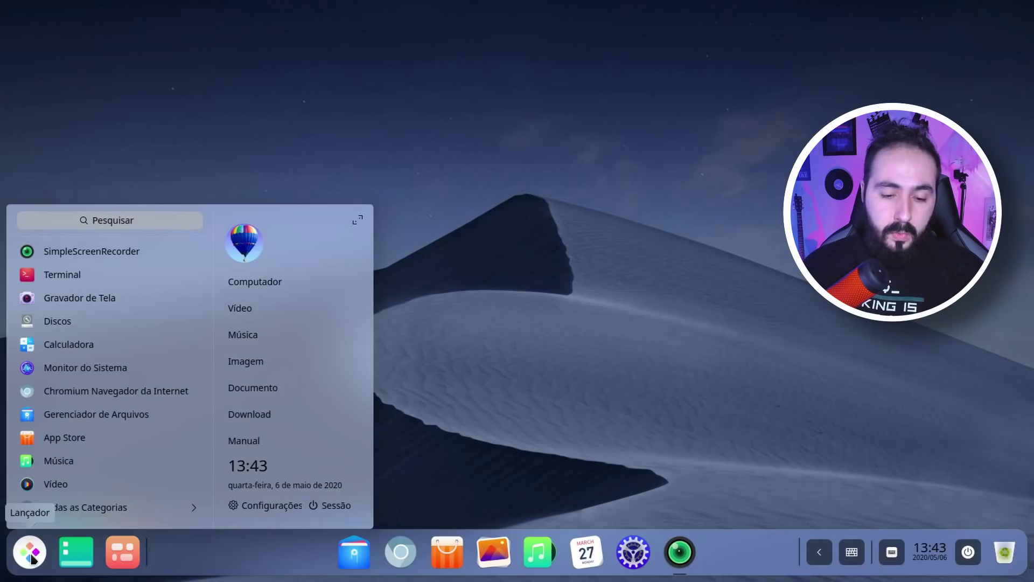
pyautogui.click(32, 557)
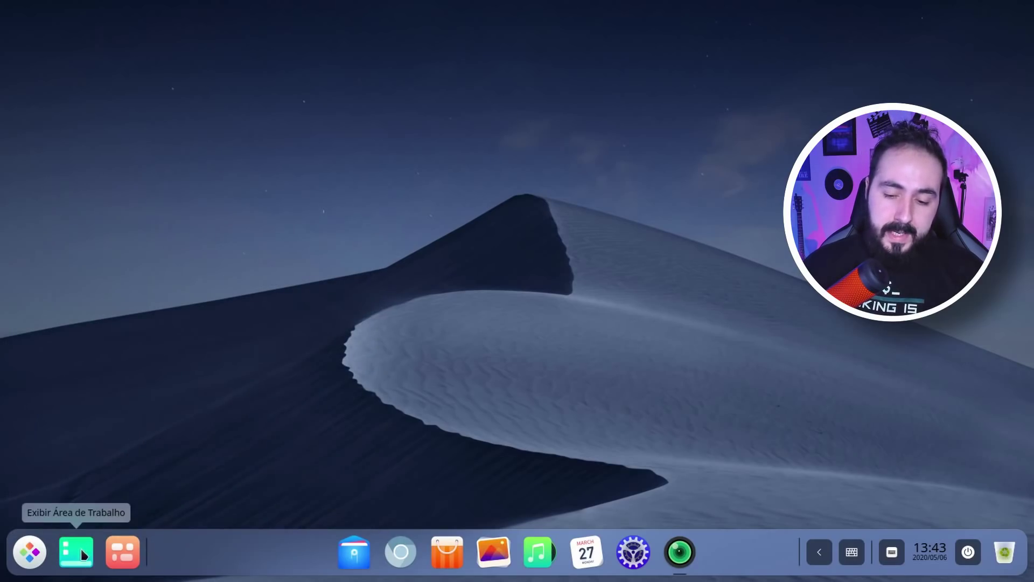
# Open the file manager, reposition its window and show the Meu Usuário folder
pyautogui.click(356, 552)
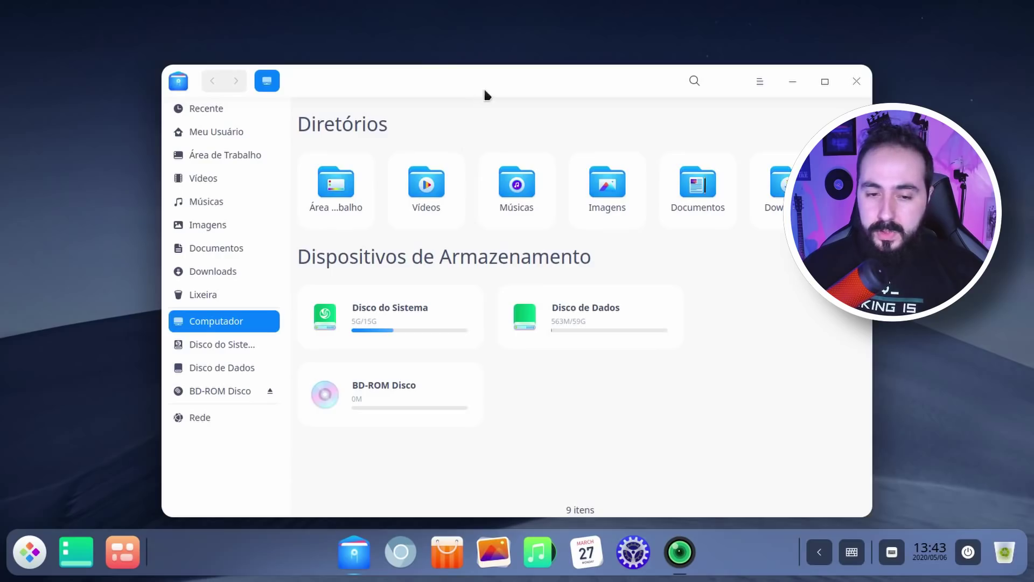
pyautogui.moveTo(484, 87); pyautogui.dragTo(390, 46)
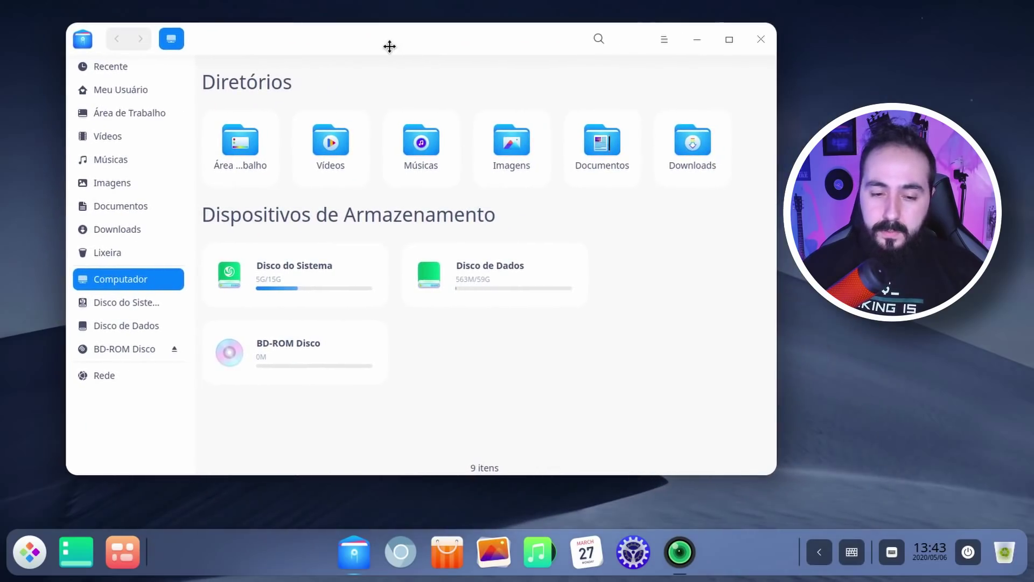
pyautogui.click(135, 101)
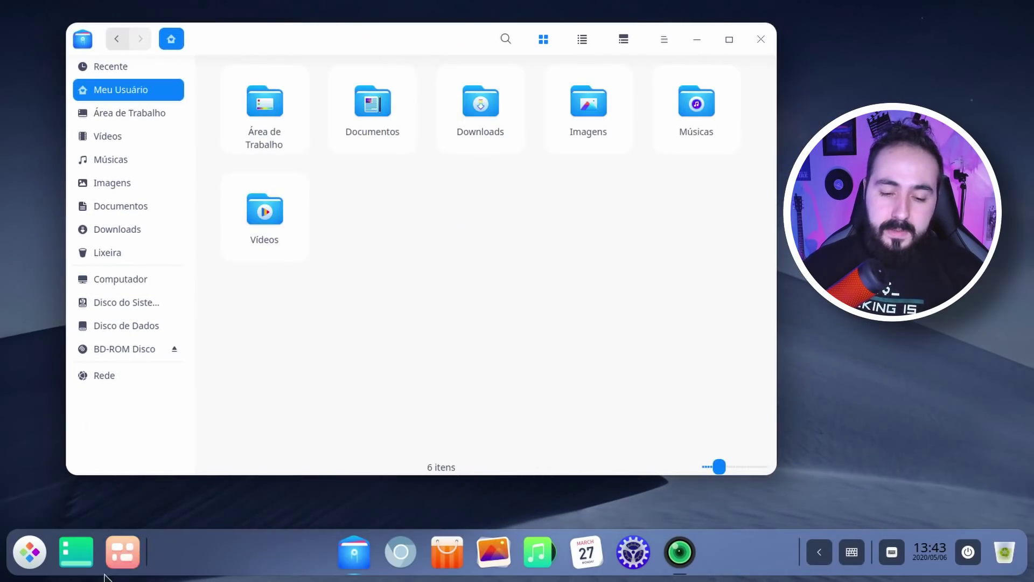
# Show the desktop with all windows hidden and bring the windows back
pyautogui.click(81, 554)
pyautogui.click(82, 556)
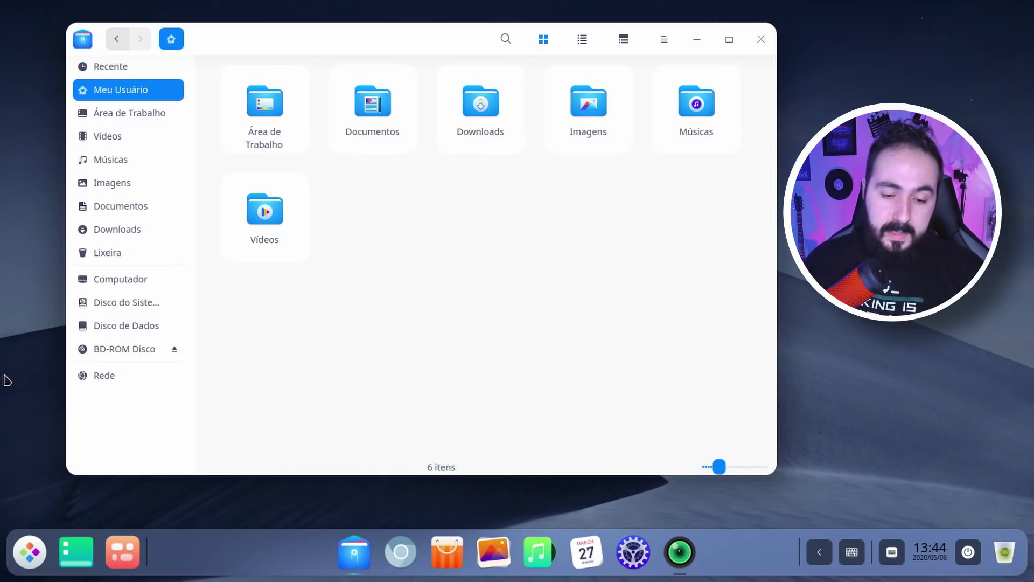
# In the multitasking view, look at the second workspace, add a third one and return to the first
pyautogui.click(123, 552)
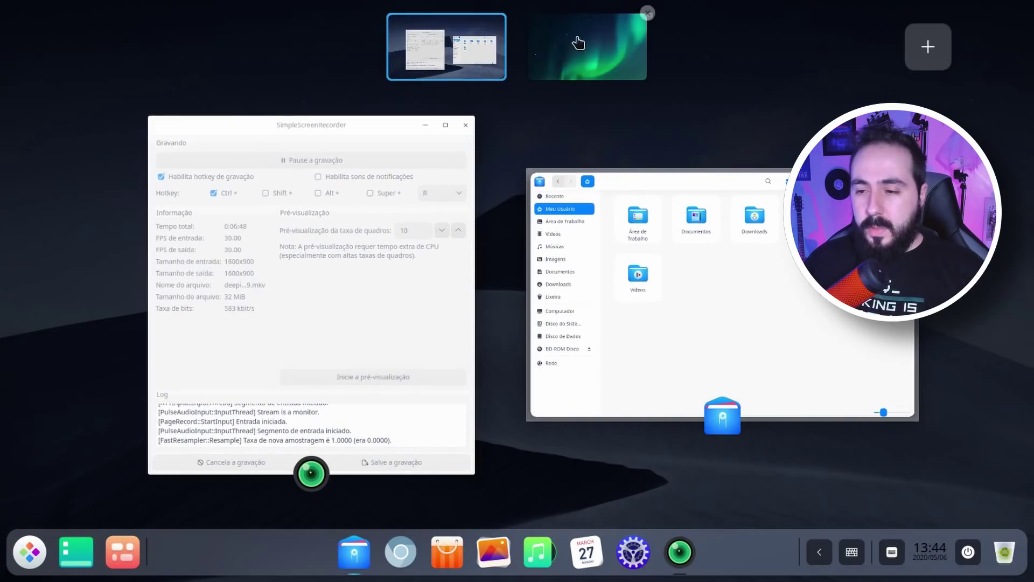
pyautogui.click(578, 46)
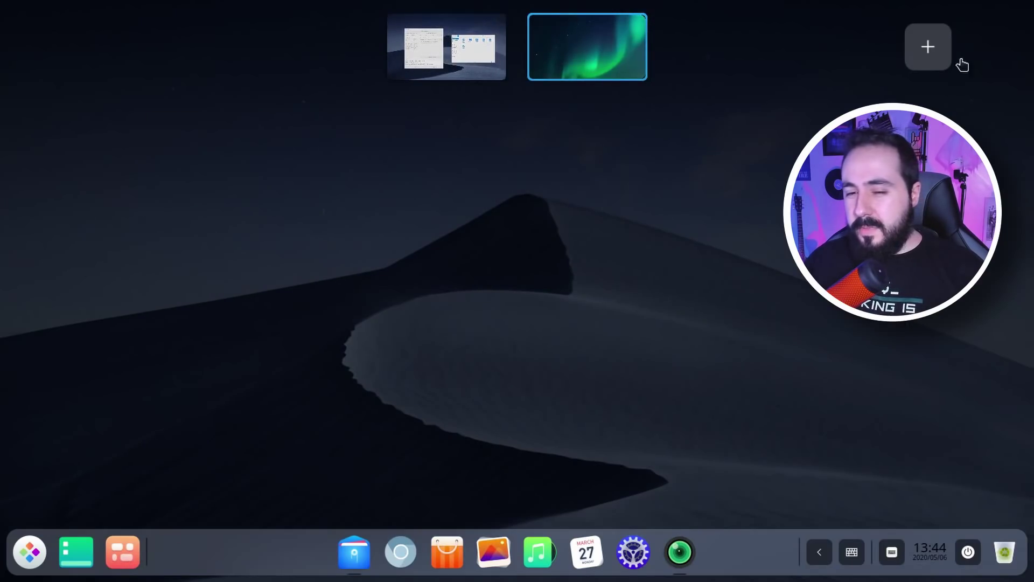
pyautogui.click(931, 48)
pyautogui.click(377, 76)
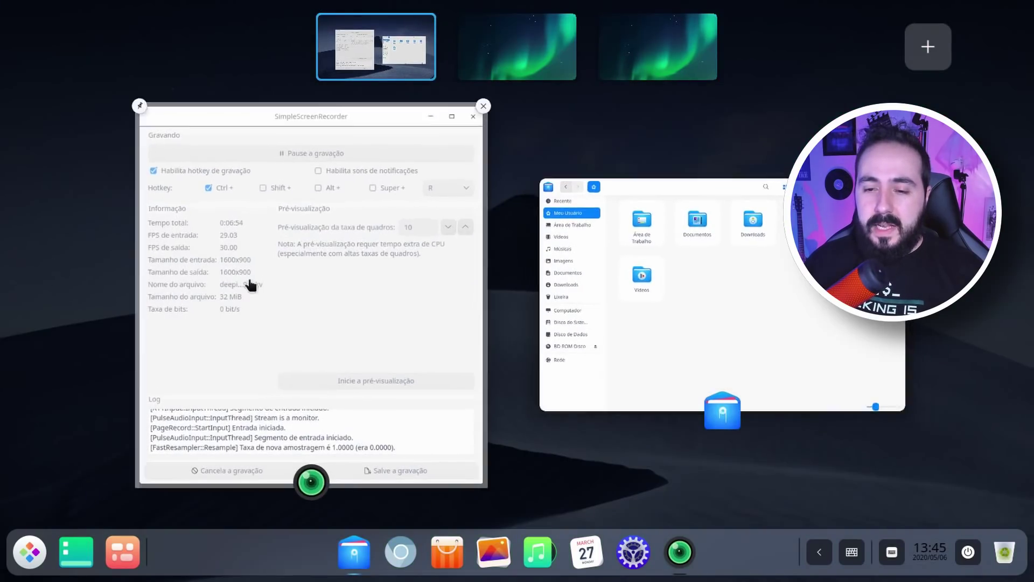
# Move the file manager window to the second workspace and remove the third workspace
pyautogui.moveTo(757, 282); pyautogui.dragTo(512, 68)
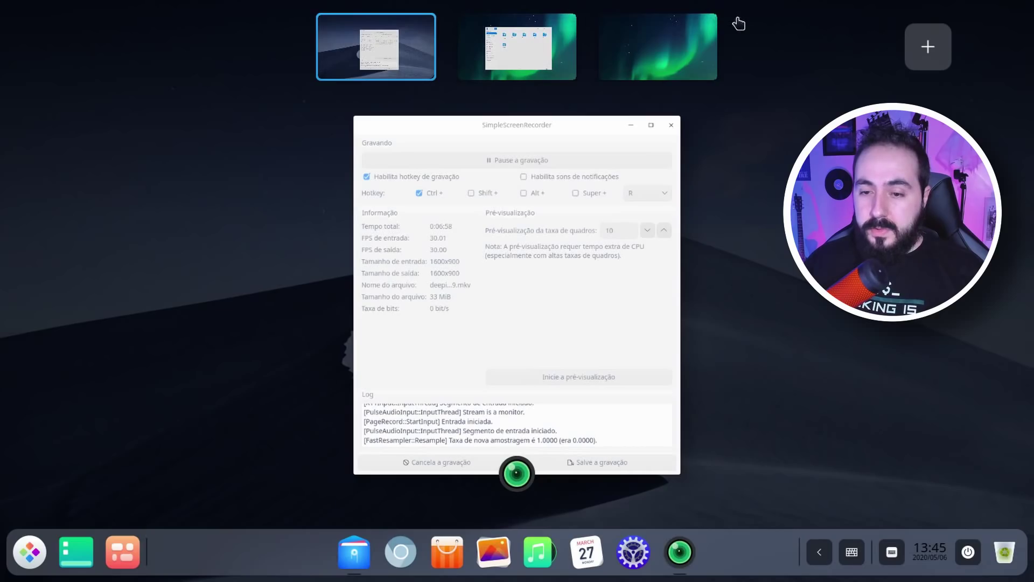
pyautogui.click(716, 20)
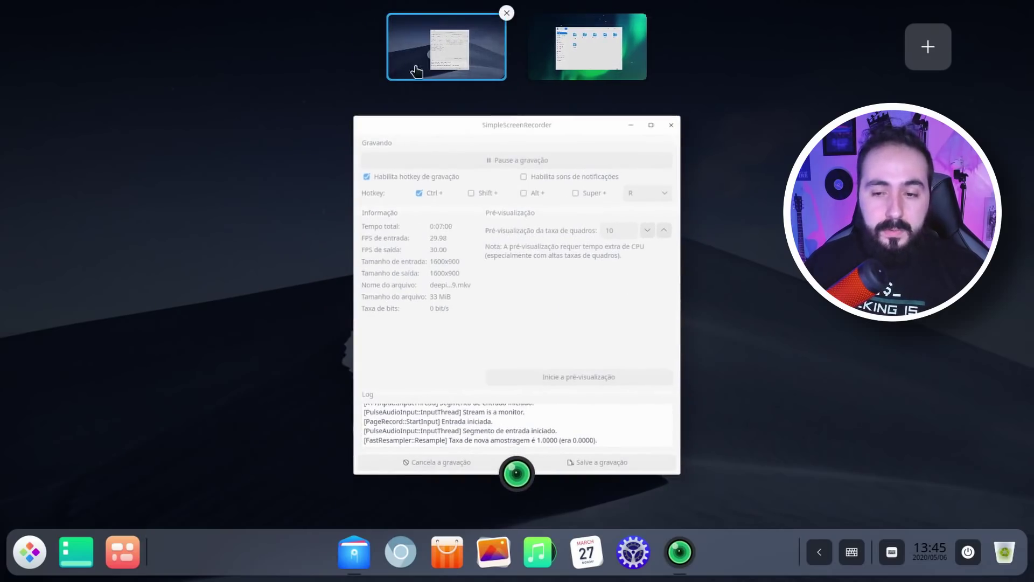
# Leave the multitasking view through the SimpleScreenRecorder window, reposition that window and minimize it
pyautogui.click(547, 371)
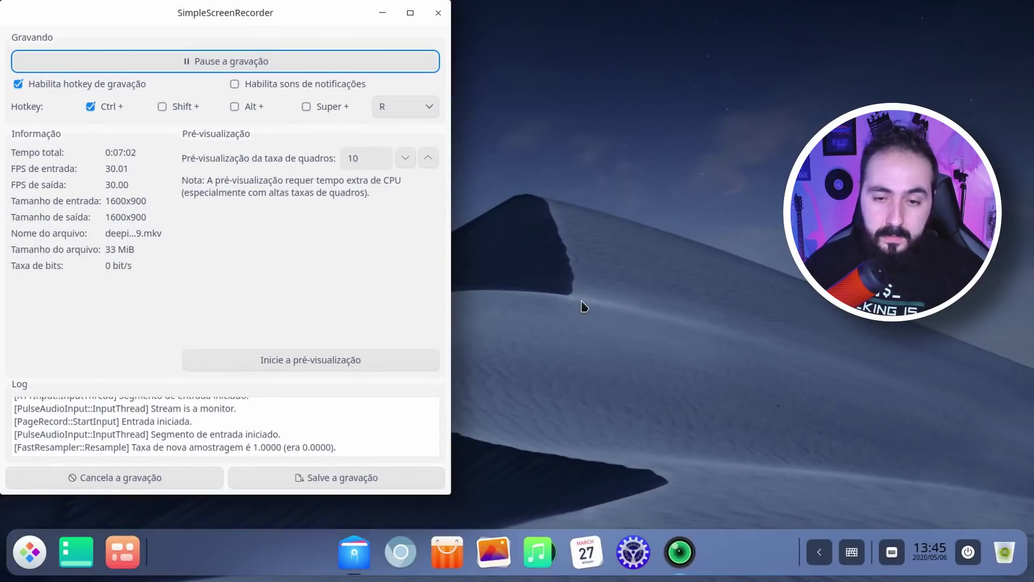
pyautogui.moveTo(347, 16); pyautogui.dragTo(507, 47)
pyautogui.click(490, 35)
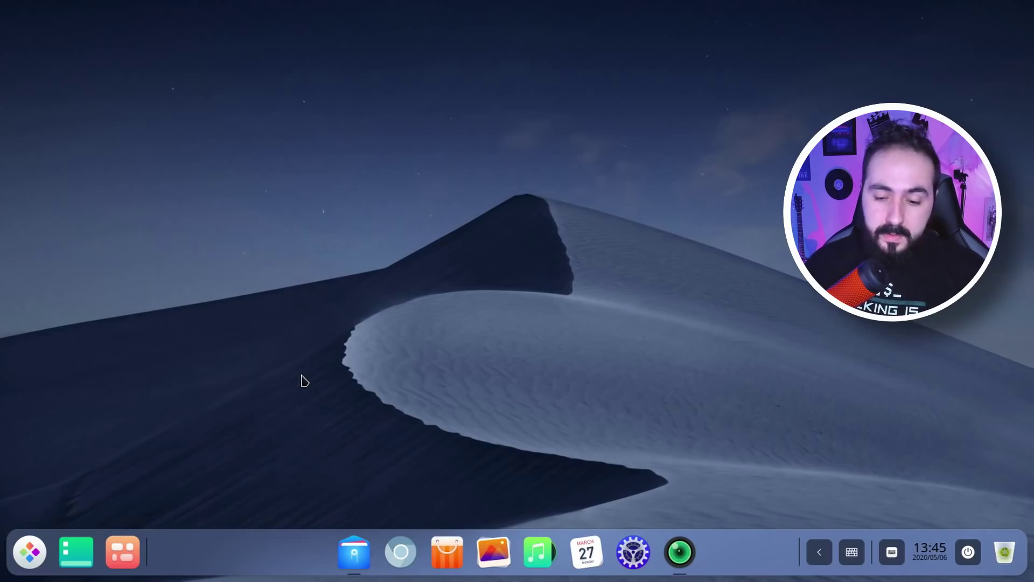
# Bring up the file manager on the second workspace and move it to the first workspace in the multitasking view
pyautogui.click(355, 560)
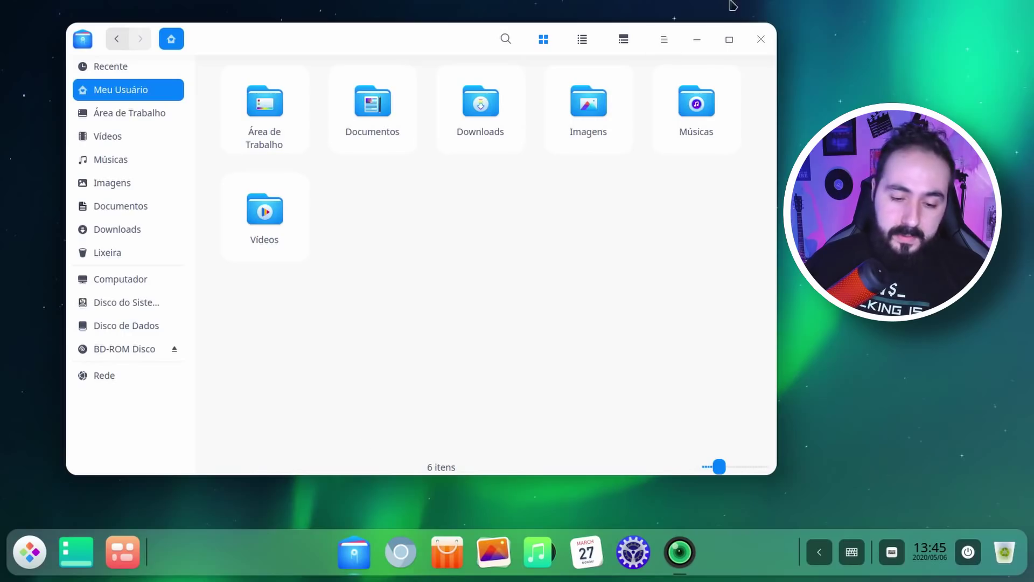
pyautogui.moveTo(441, 45); pyautogui.dragTo(532, 45)
pyautogui.press('super+s')
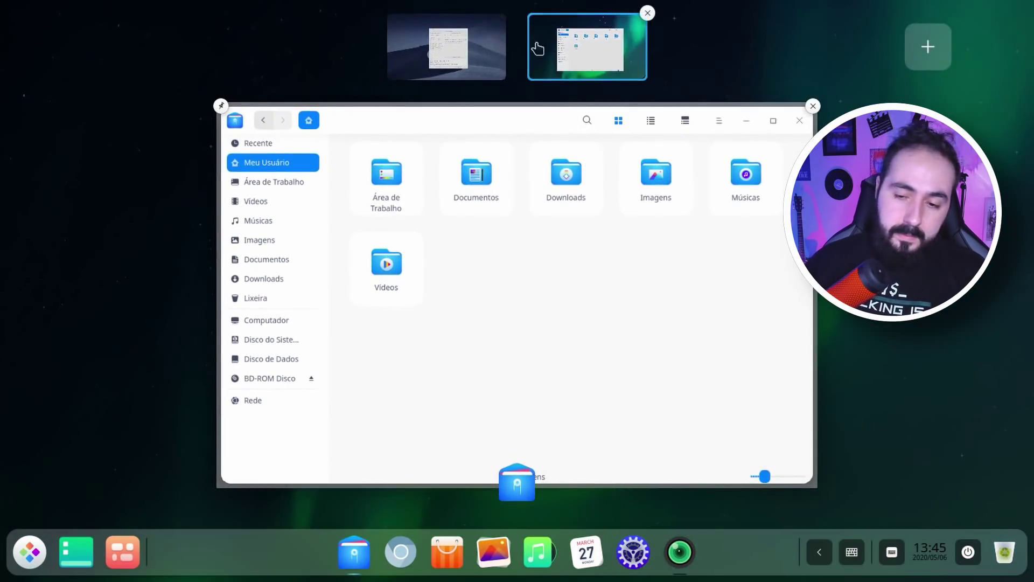
pyautogui.moveTo(538, 46); pyautogui.dragTo(447, 48)
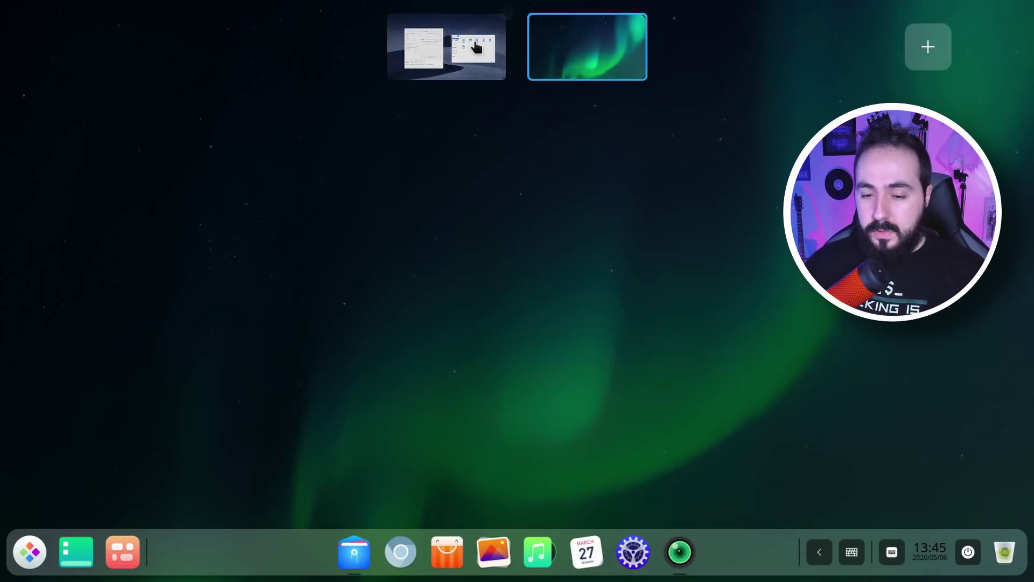
pyautogui.click(469, 107)
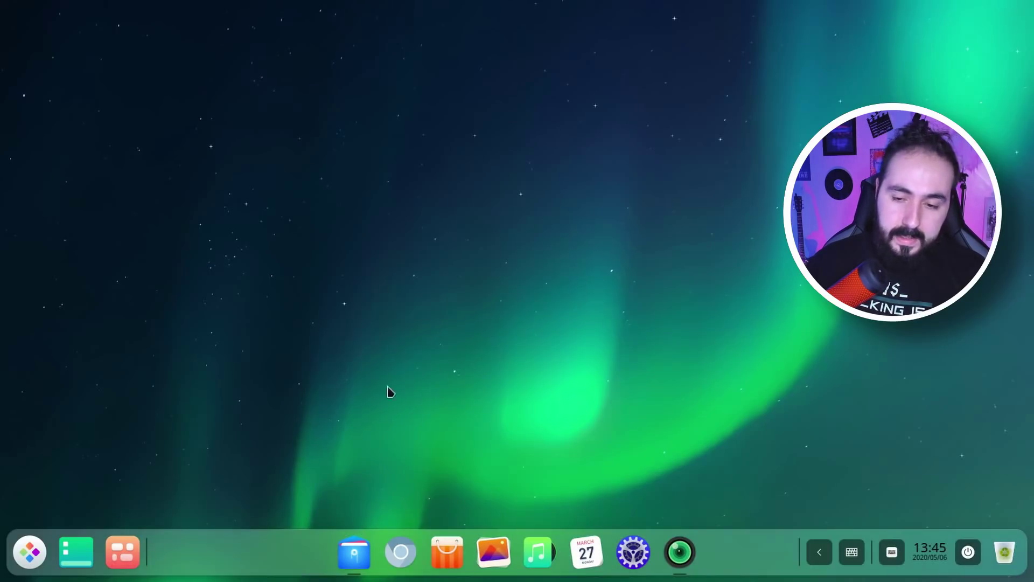
# Switch to the file manager on the first workspace, minimize and restore it, and reposition its window
pyautogui.click(353, 549)
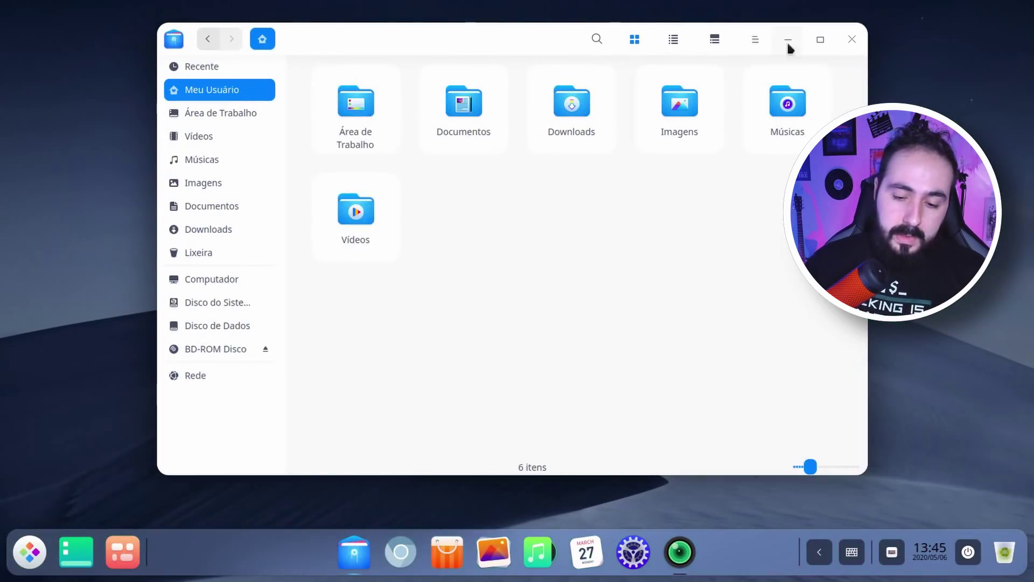
pyautogui.click(793, 38)
pyautogui.click(355, 550)
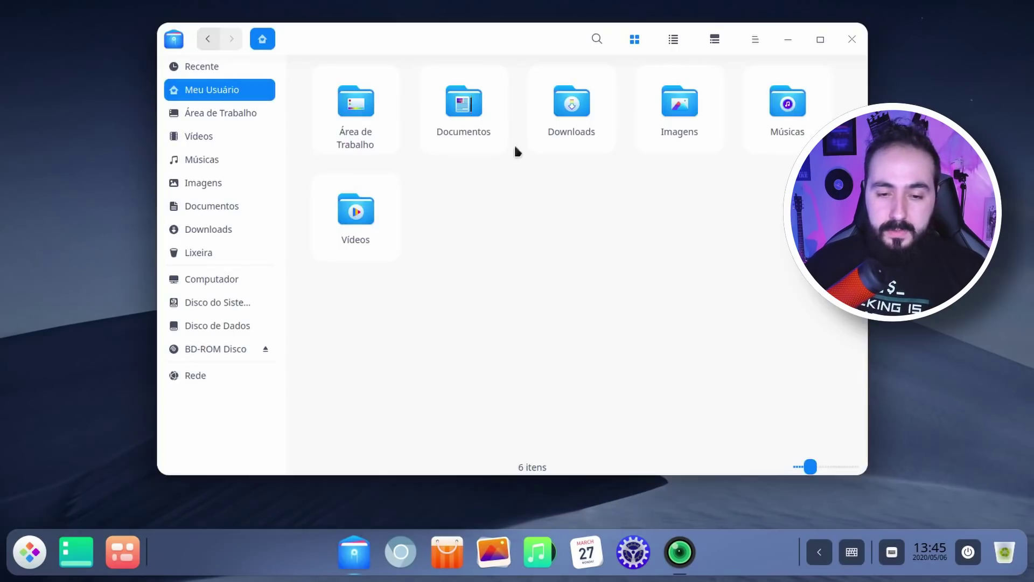
pyautogui.moveTo(519, 42); pyautogui.dragTo(429, 43)
# Look at Área de Trabalho, return to Meu Usuário, reposition the file manager window and clear the folder selection
pyautogui.click(141, 116)
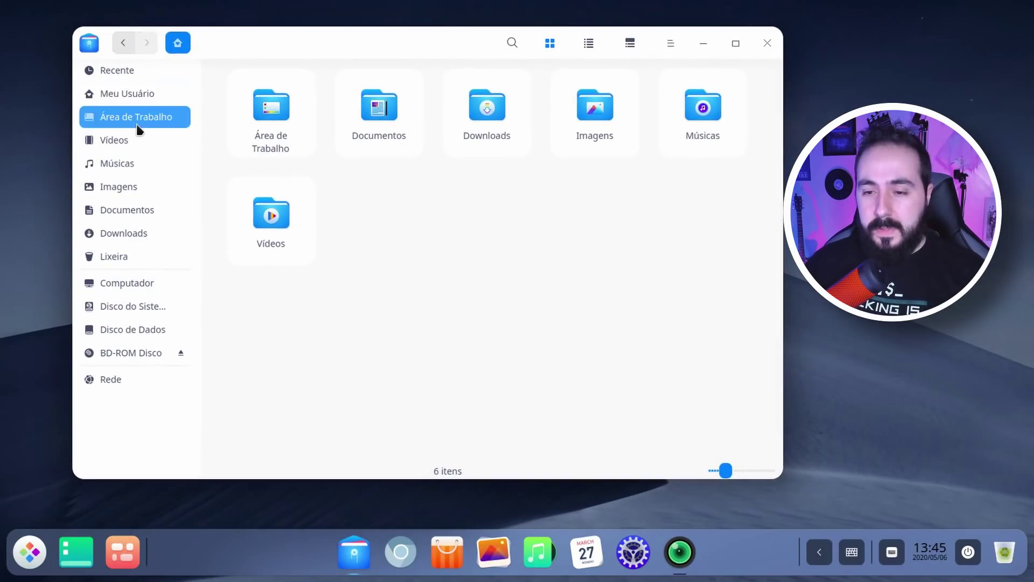
pyautogui.click(144, 94)
pyautogui.moveTo(390, 50); pyautogui.dragTo(393, 62)
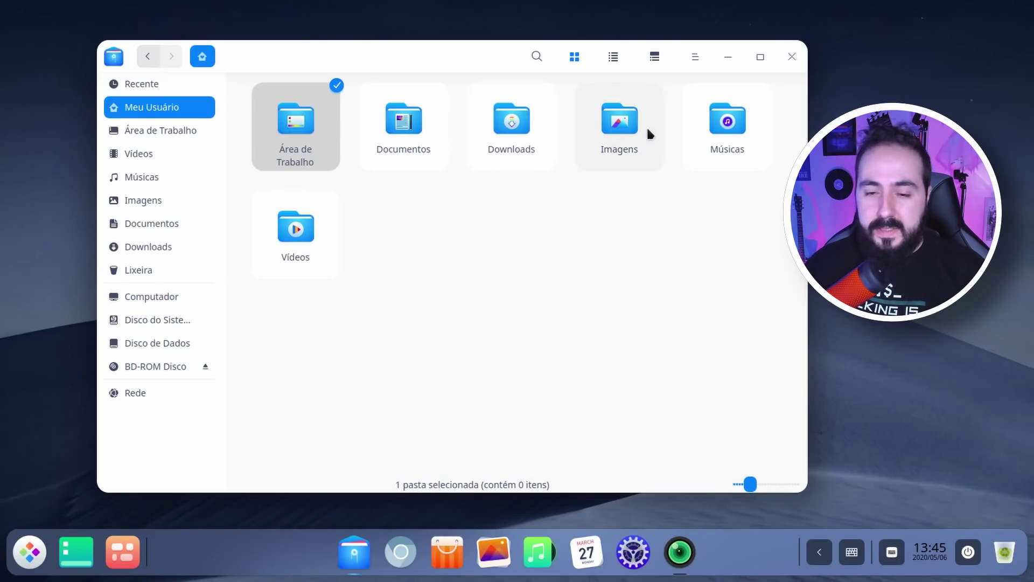
pyautogui.click(393, 253)
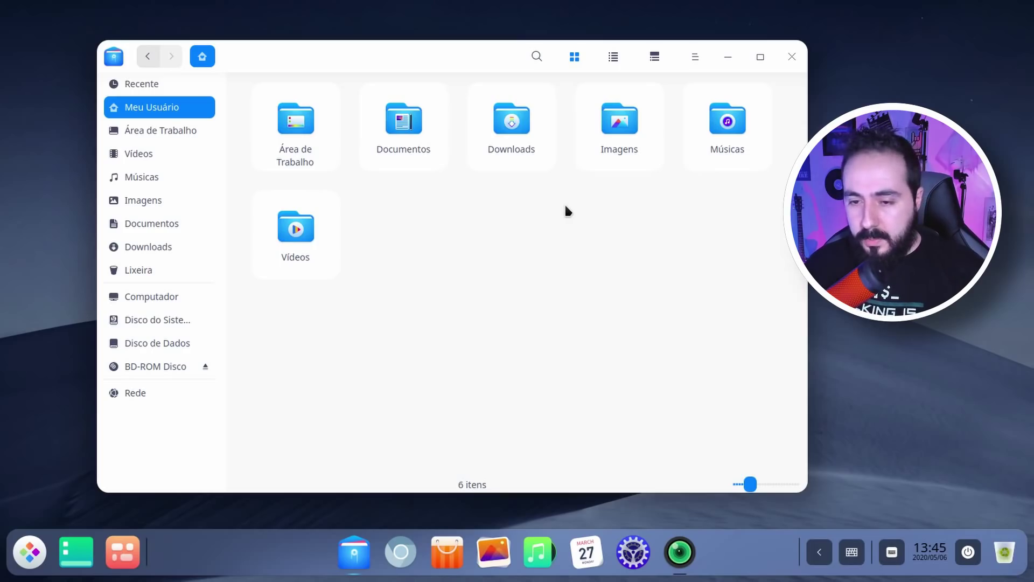
# Compare the list and icon views, show the details pane and select the Downloads folder to view its information
pyautogui.click(614, 56)
pyautogui.click(580, 59)
pyautogui.click(652, 60)
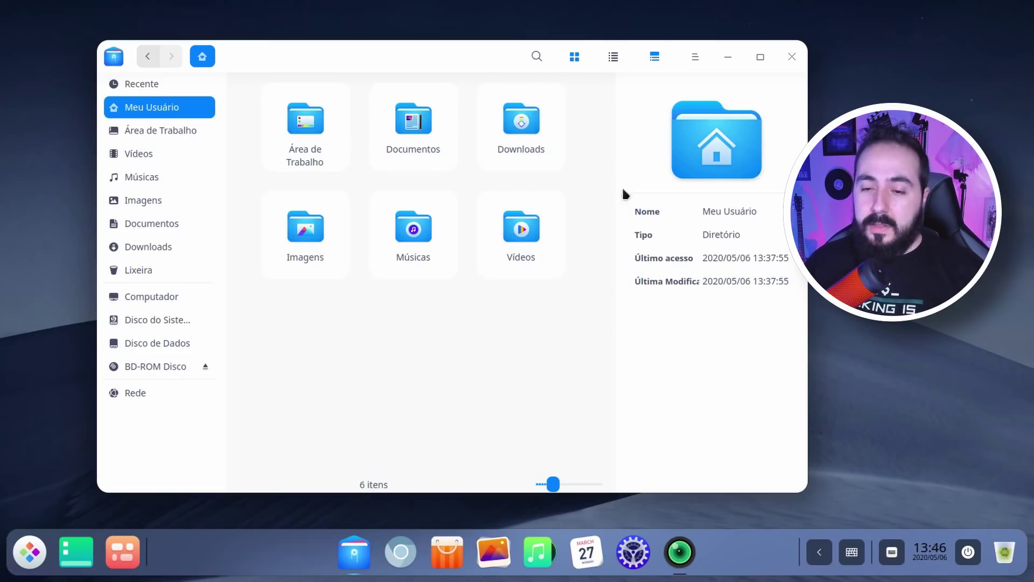
pyautogui.click(521, 146)
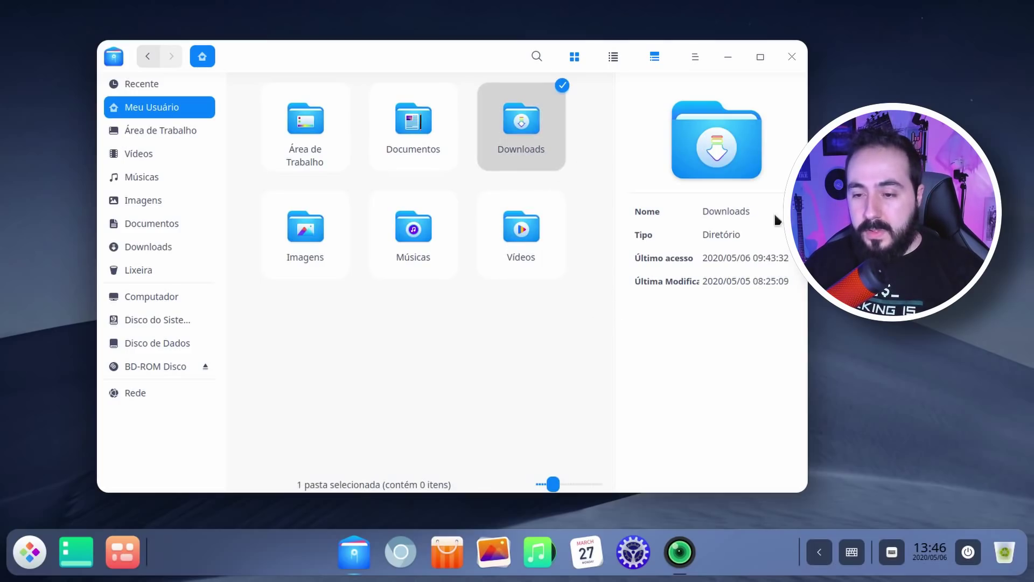
# Try the dark theme in the file manager, return to the Claro theme and hide the details pane
pyautogui.click(694, 57)
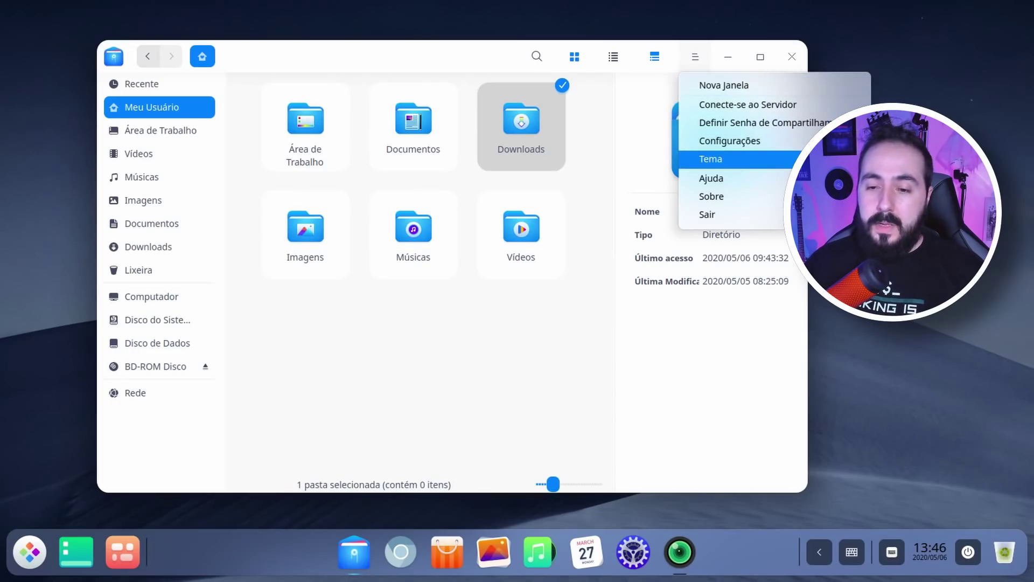
pyautogui.click(905, 177)
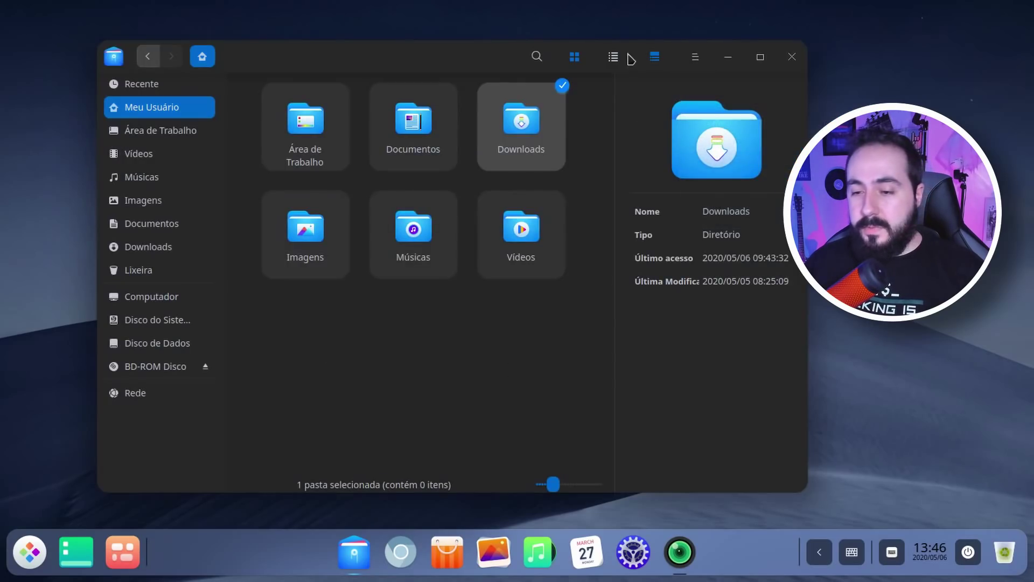
pyautogui.click(655, 56)
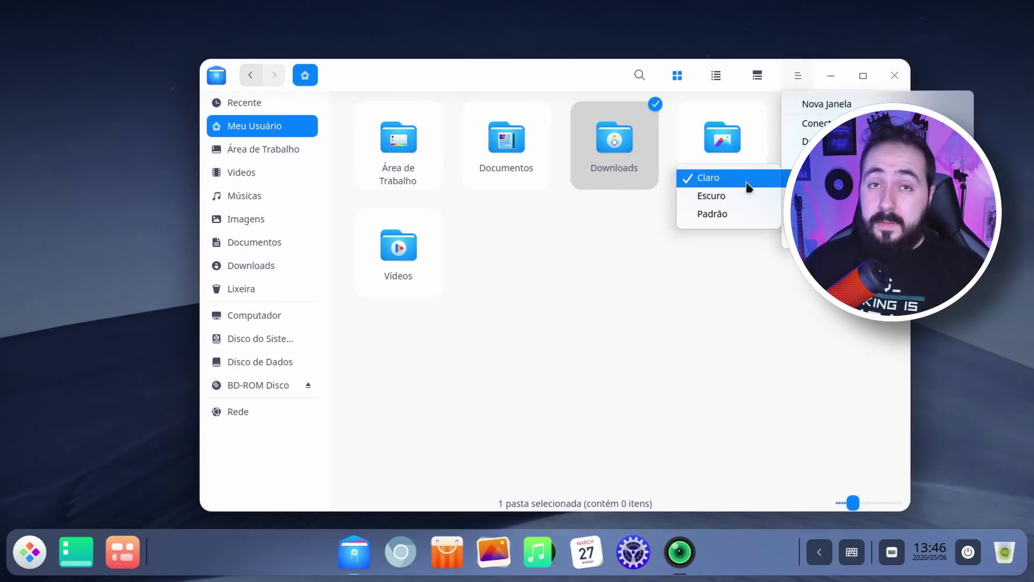
pyautogui.click(652, 362)
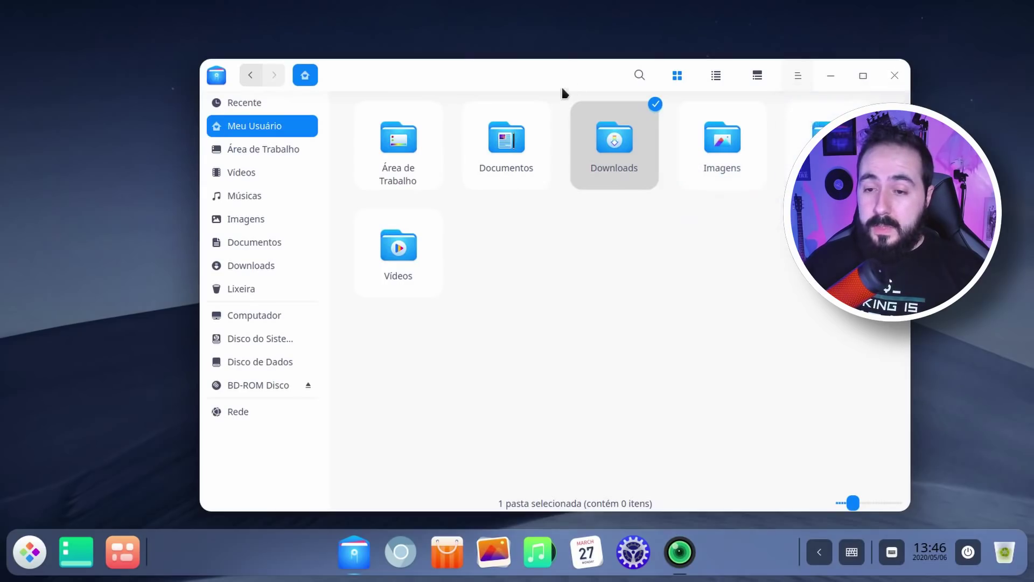
# Reposition the file manager window and look through its options menu without choosing anything
pyautogui.moveTo(561, 86); pyautogui.dragTo(390, 92)
pyautogui.click(626, 83)
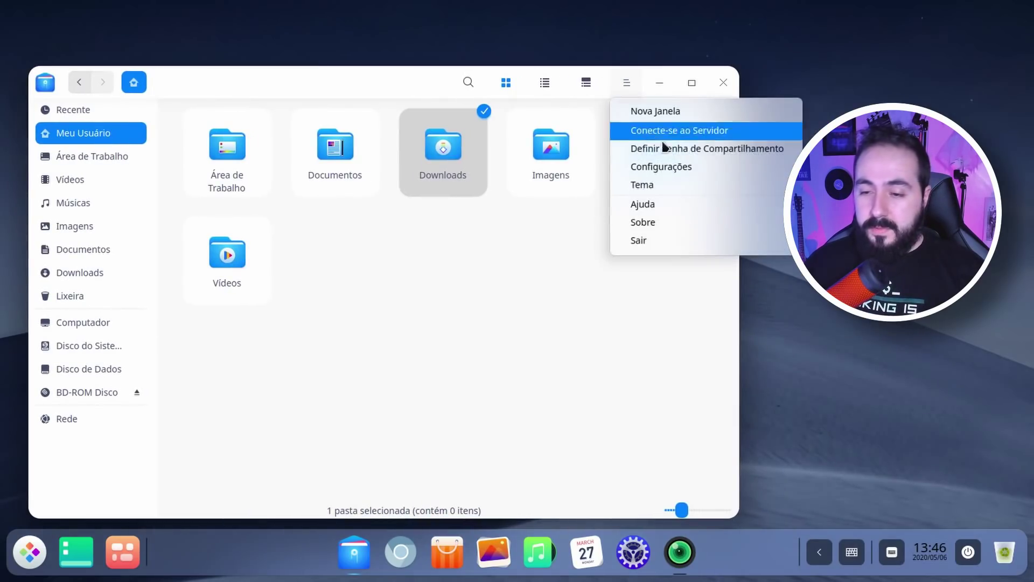
pyautogui.click(258, 84)
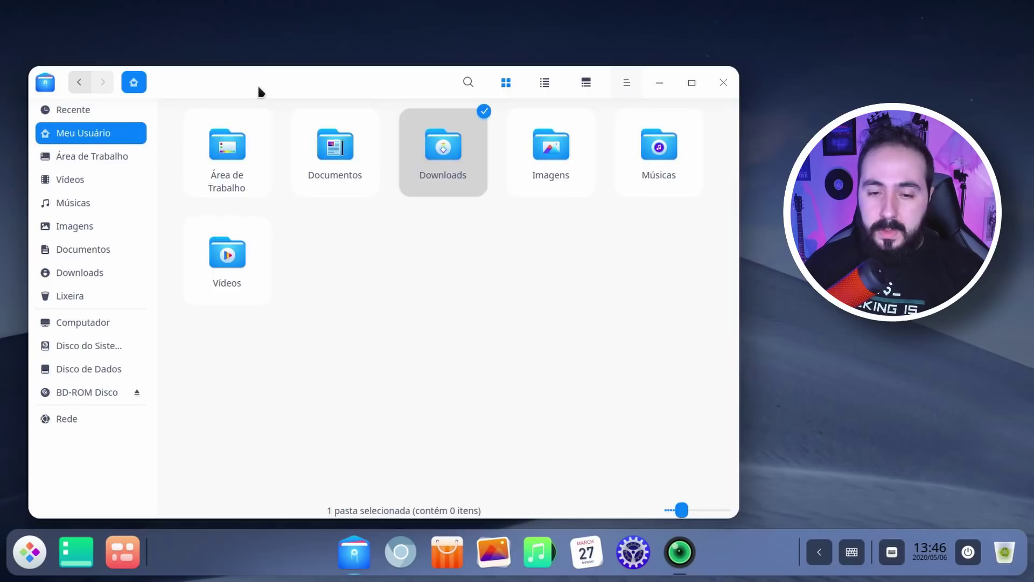
pyautogui.moveTo(257, 84); pyautogui.dragTo(374, 52)
# Browse the Área de Trabalho, Vídeos, Músicas, Imagens and Documentos folders, including Wallpapers inside Imagens
pyautogui.click(232, 132)
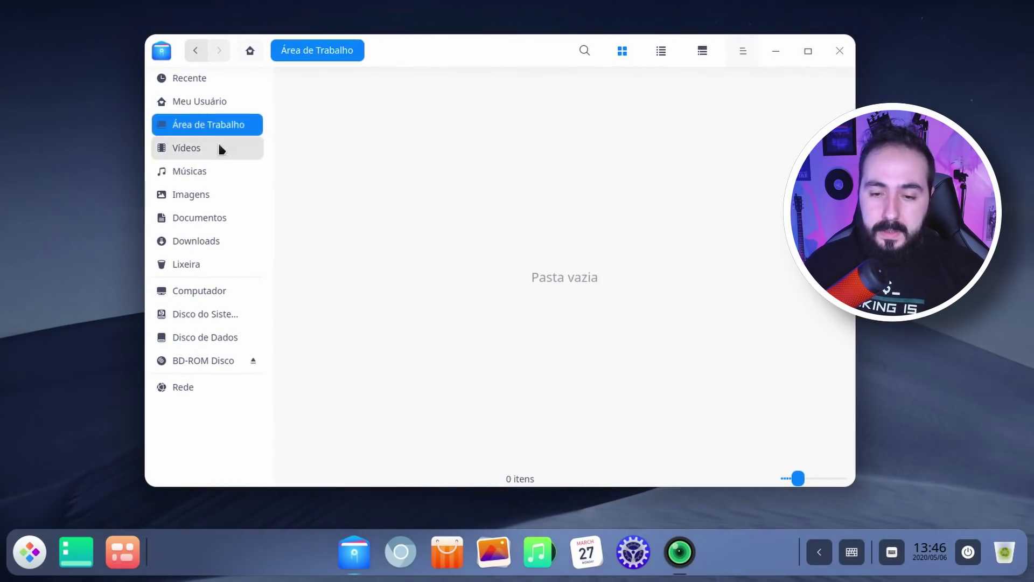
pyautogui.click(219, 148)
pyautogui.click(218, 175)
pyautogui.click(215, 193)
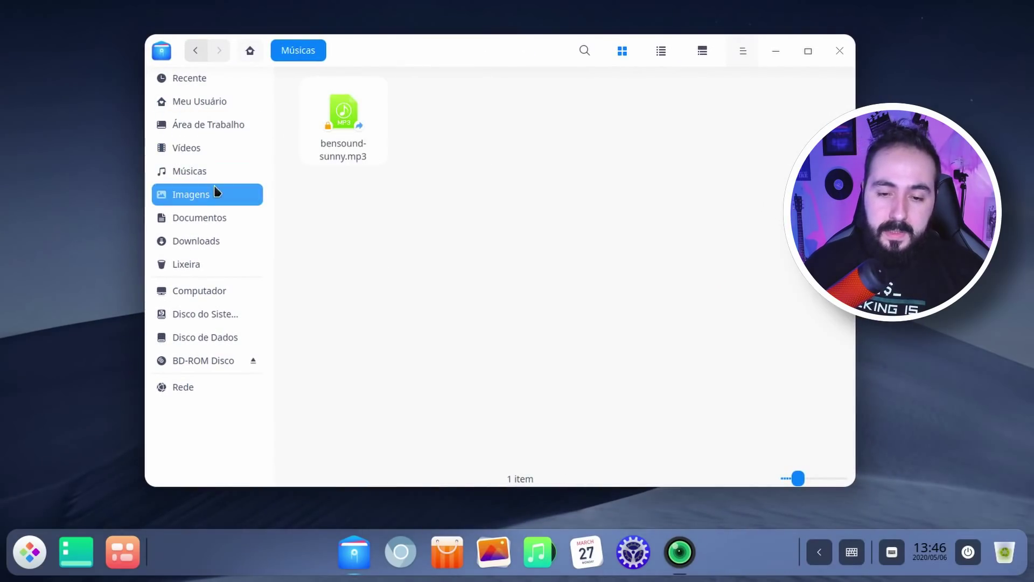
pyautogui.click(218, 215)
pyautogui.click(200, 195)
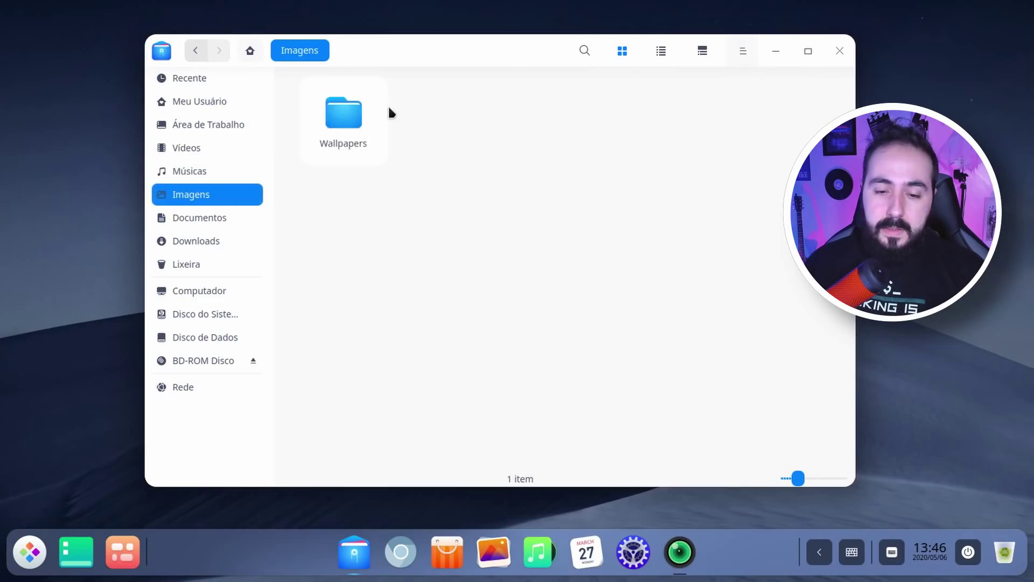
pyautogui.doubleClick(345, 115)
# View the Computador overview and the contents of Disco do Sistema, maximizing the window and restoring its size
pyautogui.click(164, 242)
pyautogui.click(213, 291)
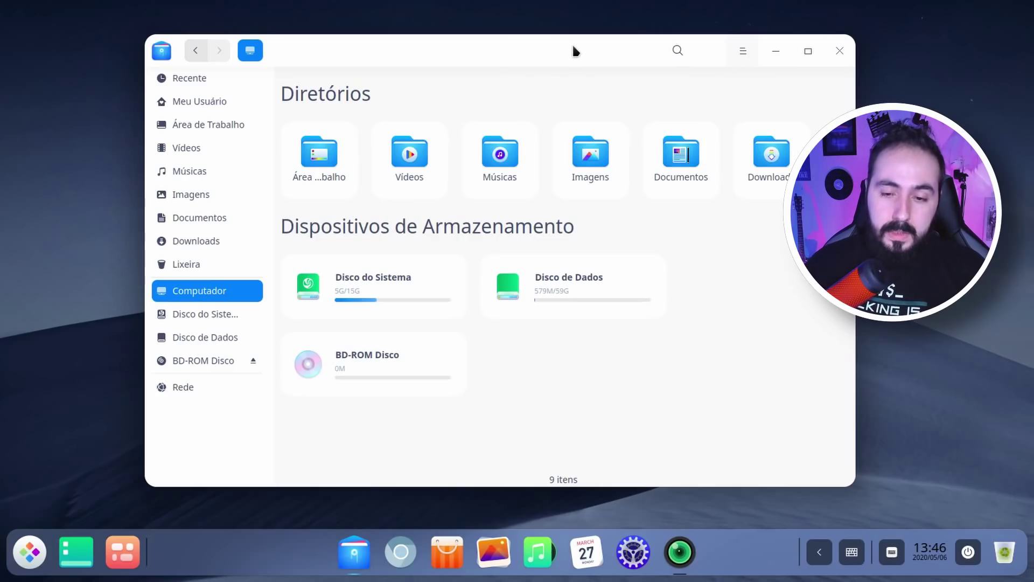
pyautogui.click(211, 320)
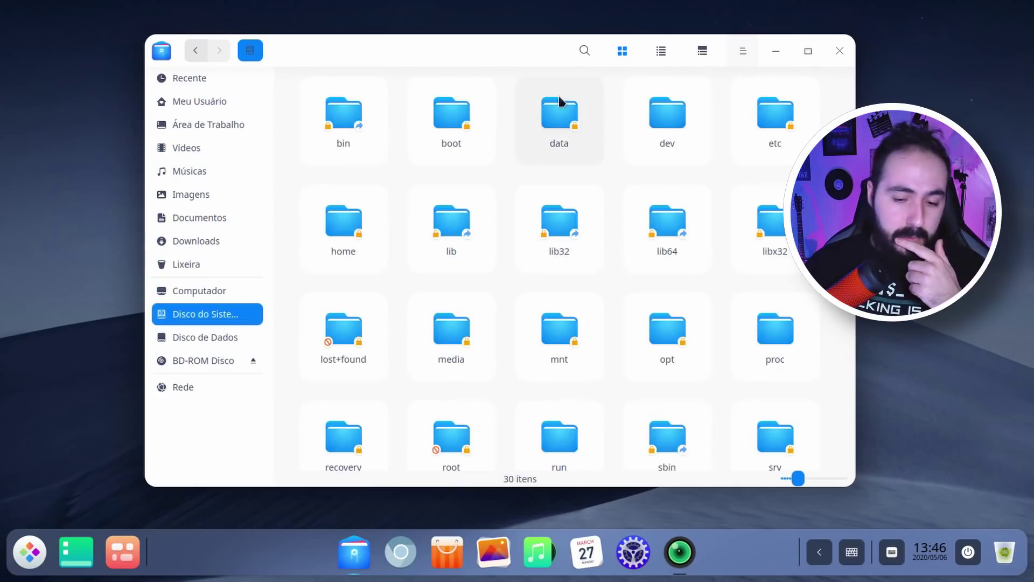
pyautogui.doubleClick(514, 45)
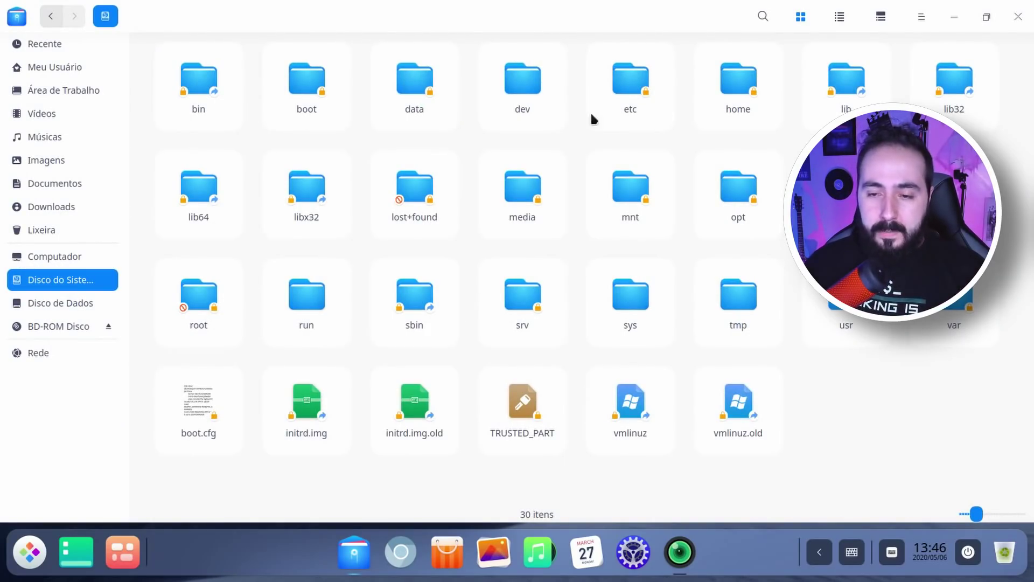
pyautogui.doubleClick(529, 24)
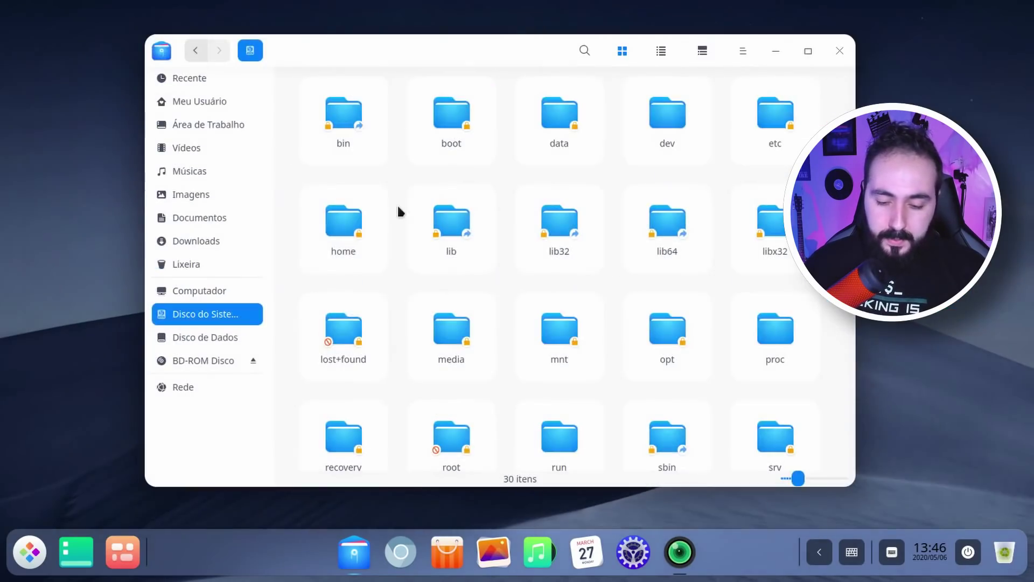
# Find Terminal in the launcher by searching for "ter", open it and reposition its window
pyautogui.press('super')
pyautogui.write('ter')
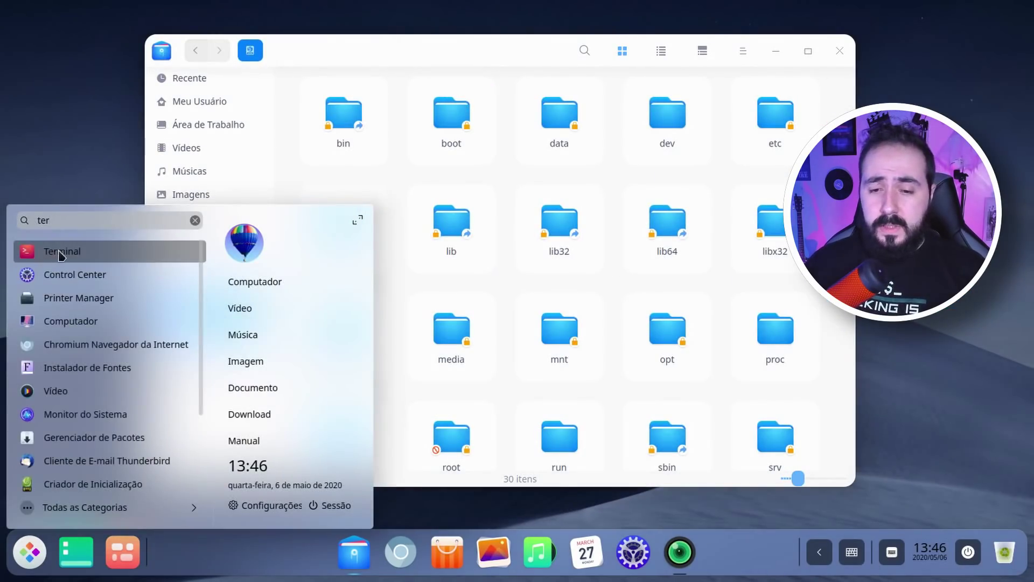
pyautogui.press('Return')
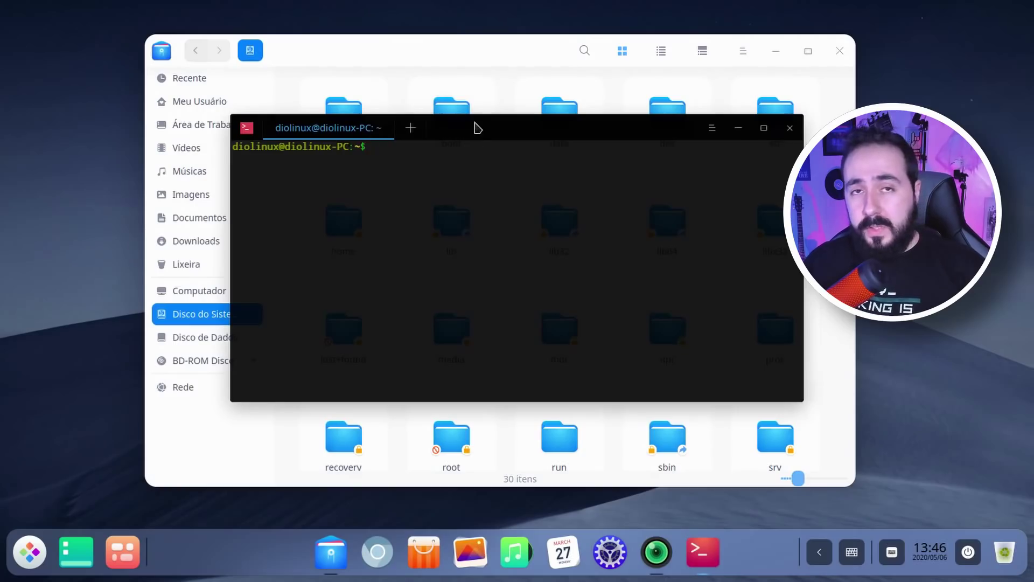
pyautogui.moveTo(478, 128); pyautogui.dragTo(403, 144)
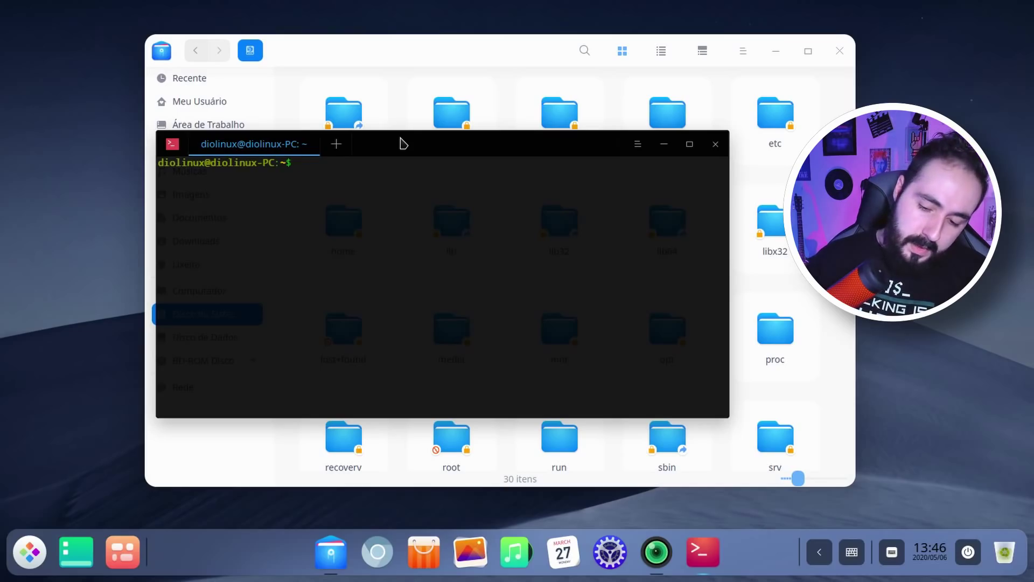
# Open the Control Center, view the system information and check for system updates
pyautogui.click(610, 551)
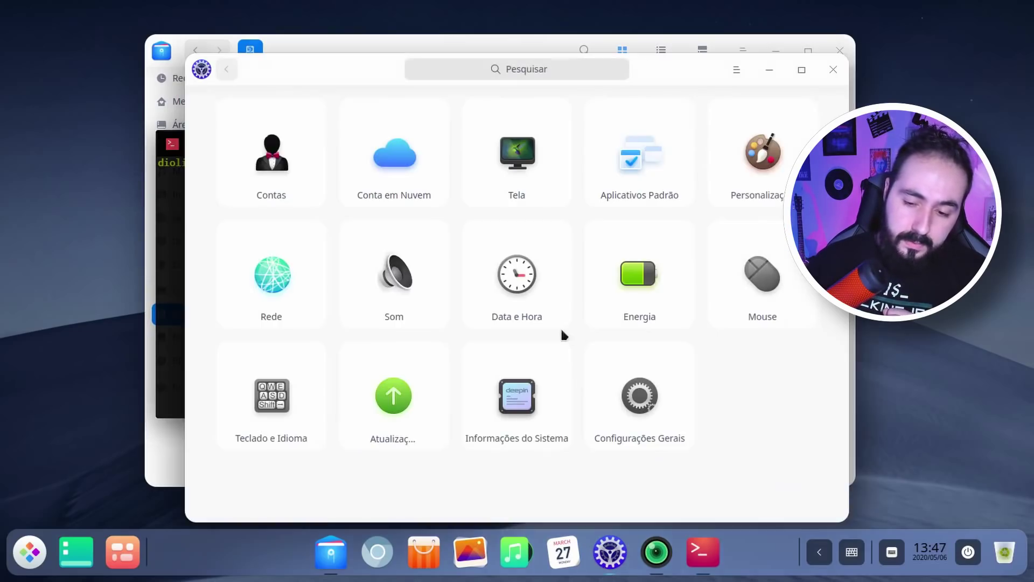
pyautogui.click(485, 367)
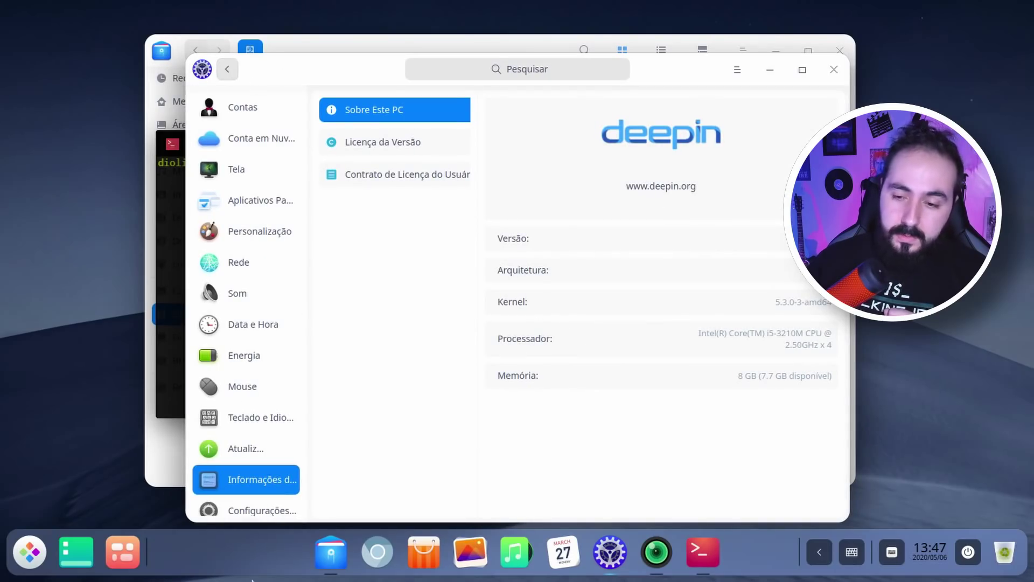
pyautogui.click(245, 448)
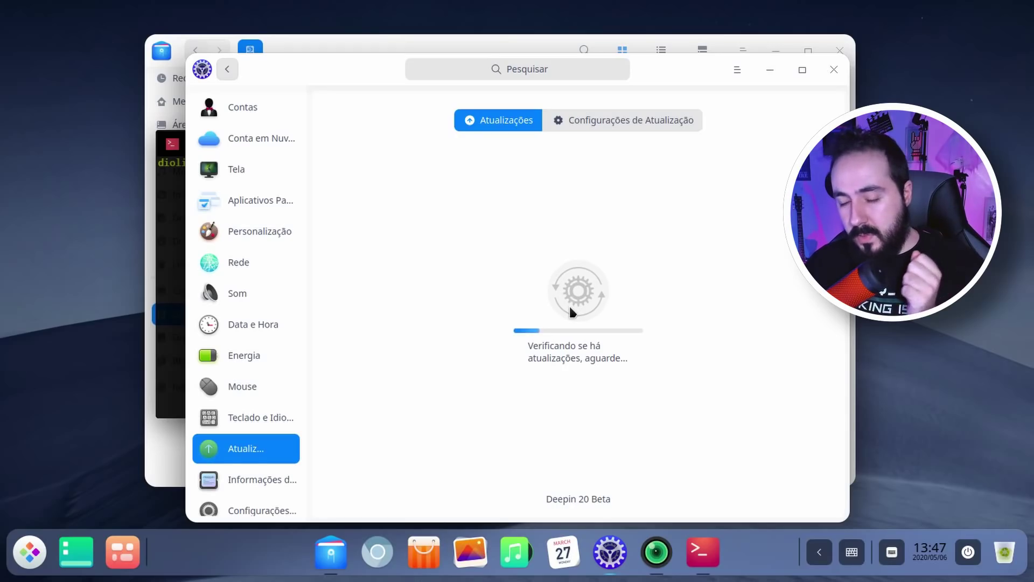
pyautogui.moveTo(690, 73); pyautogui.dragTo(673, 72)
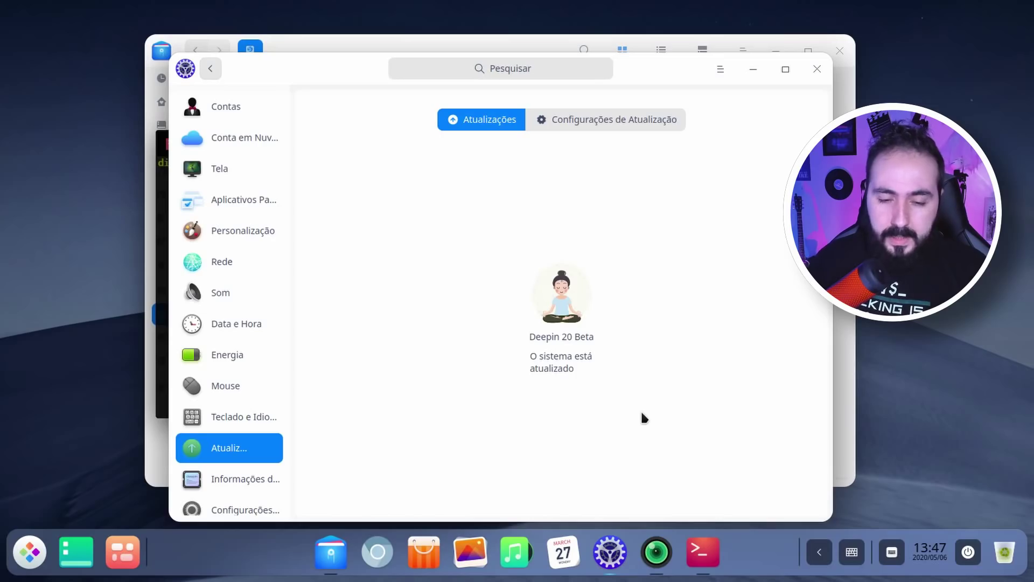
# Search the launcher for "back", clear the search and close the launcher
pyautogui.press('super')
pyautogui.write('back')
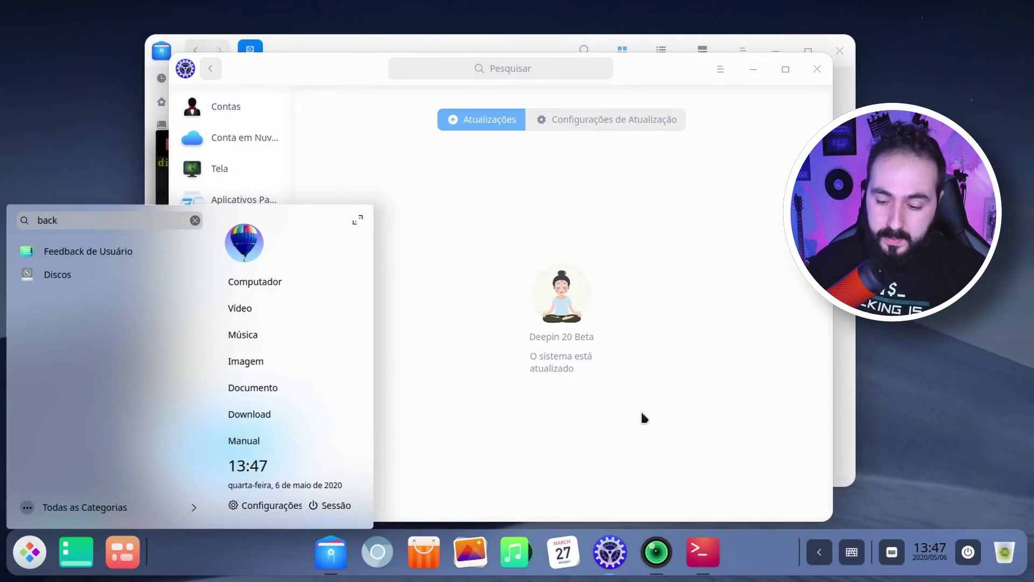
pyautogui.press('BackSpace')
pyautogui.press('BackSpace')
pyautogui.press('BackSpace')
pyautogui.press('BackSpace')
pyautogui.press('Escape')
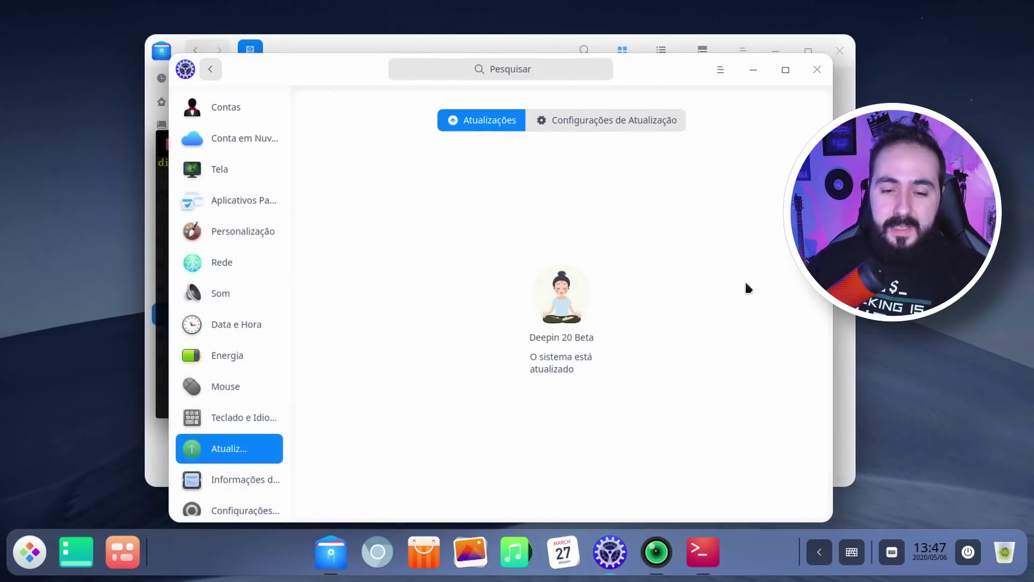
# List the disk partitions with lsblk in a new terminal, mark the /recovery entry and close the terminal
pyautogui.hotkey('ctrl', 'alt', 't')
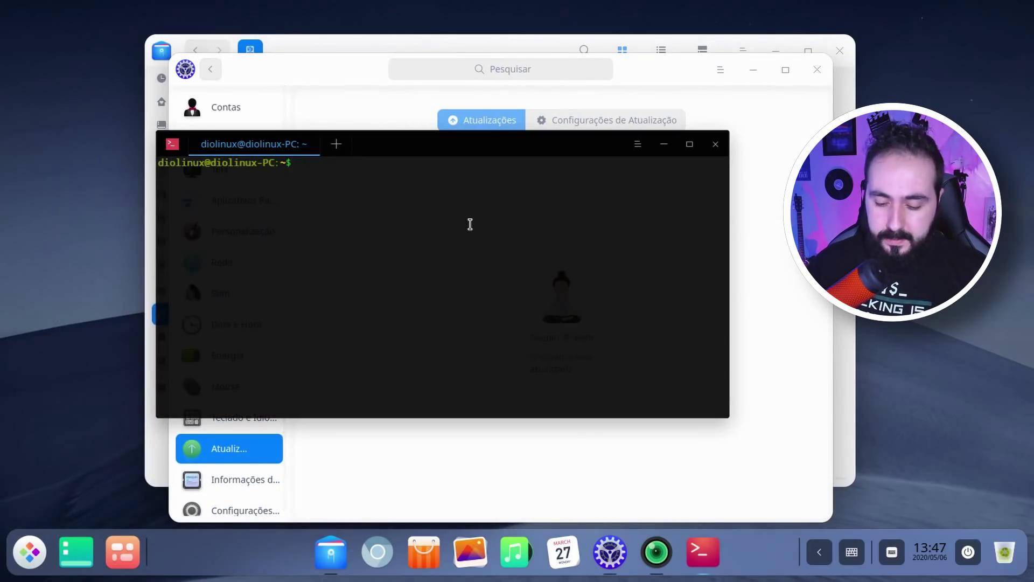
pyautogui.write('ls')
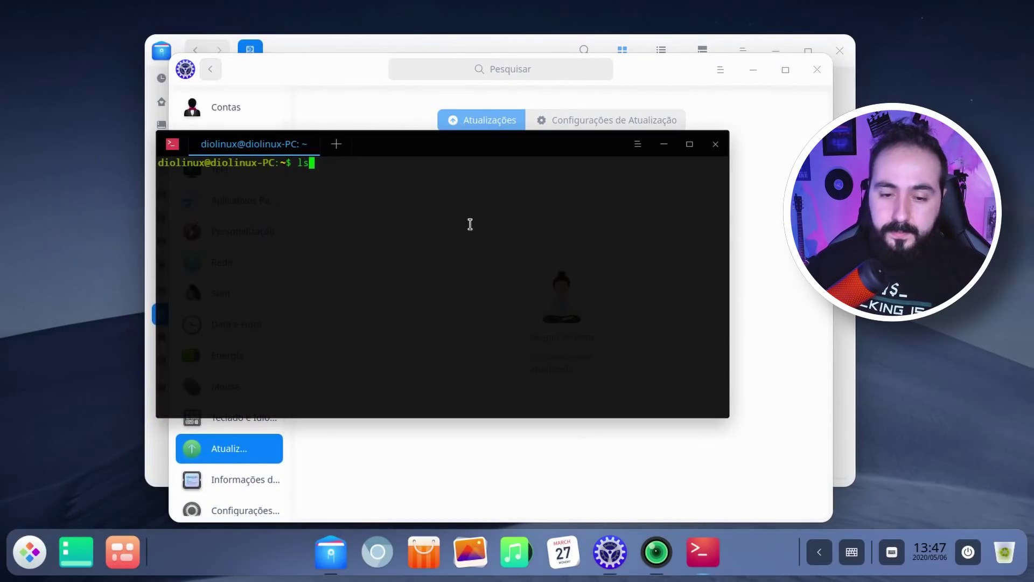
pyautogui.write('blk')
pyautogui.press('Return')
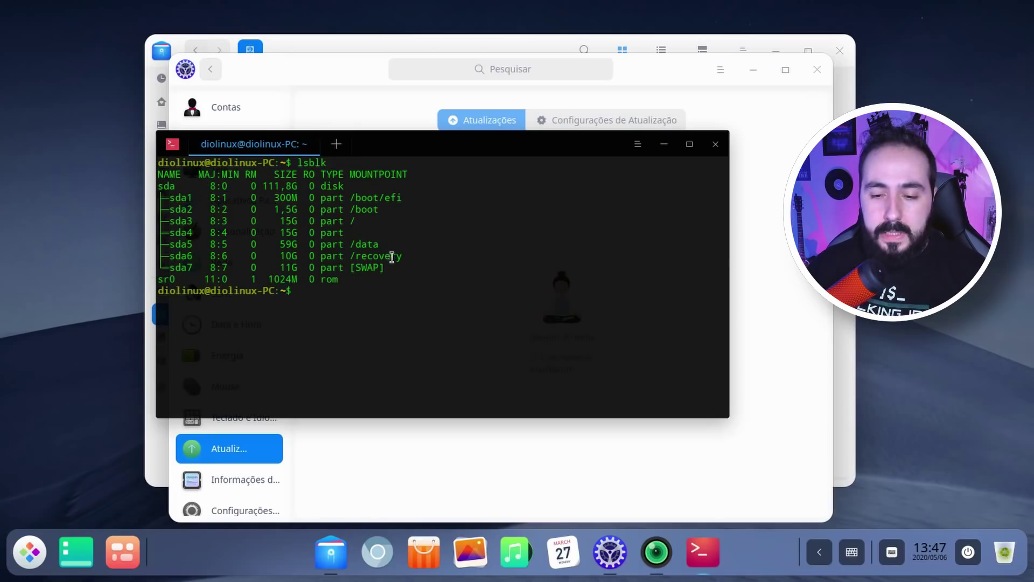
pyautogui.moveTo(409, 256); pyautogui.dragTo(386, 262)
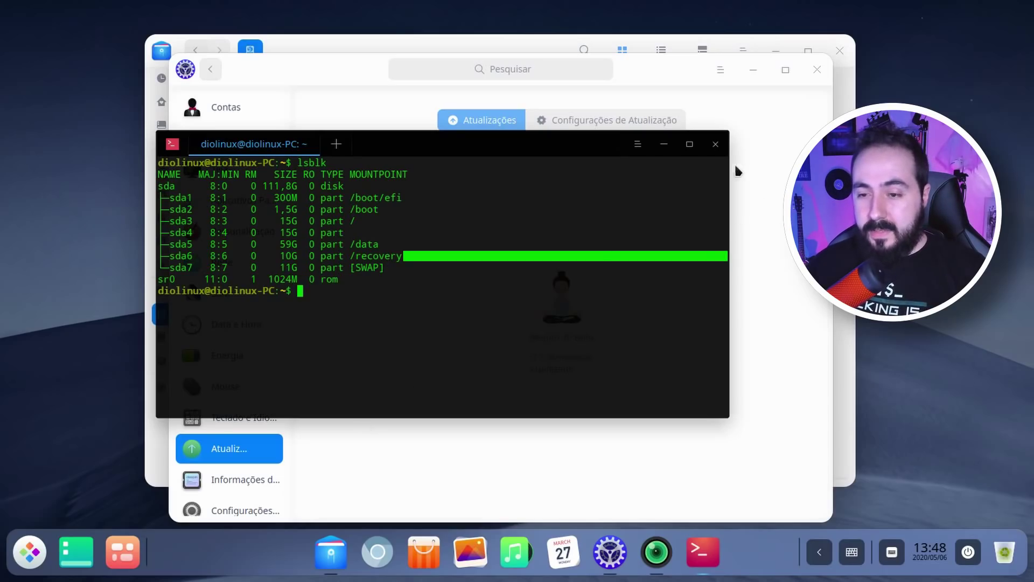
pyautogui.click(716, 144)
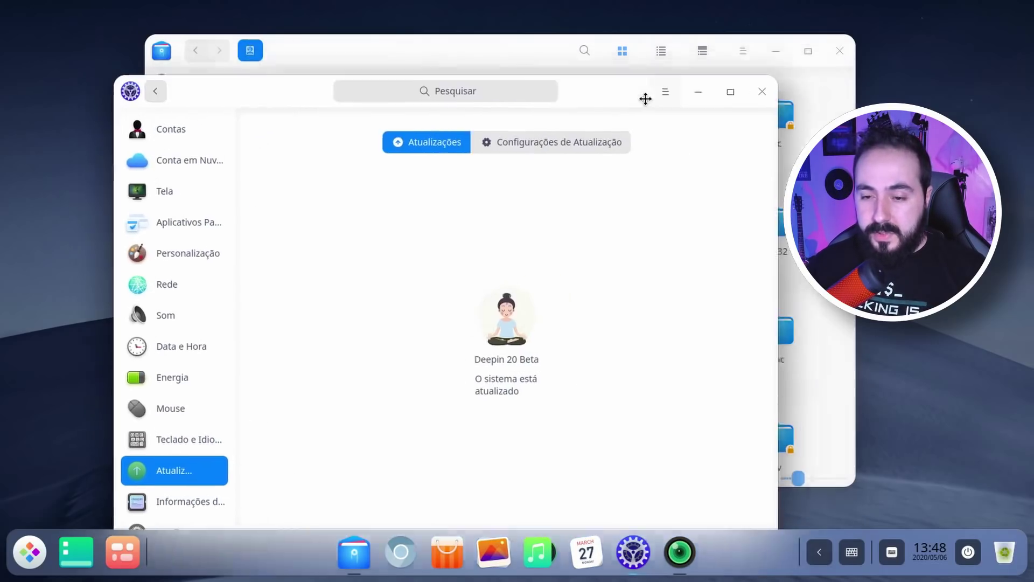
# In the file manager, view the data folder and try to access its root folder, returning to Disco do Sistema
pyautogui.click(536, 40)
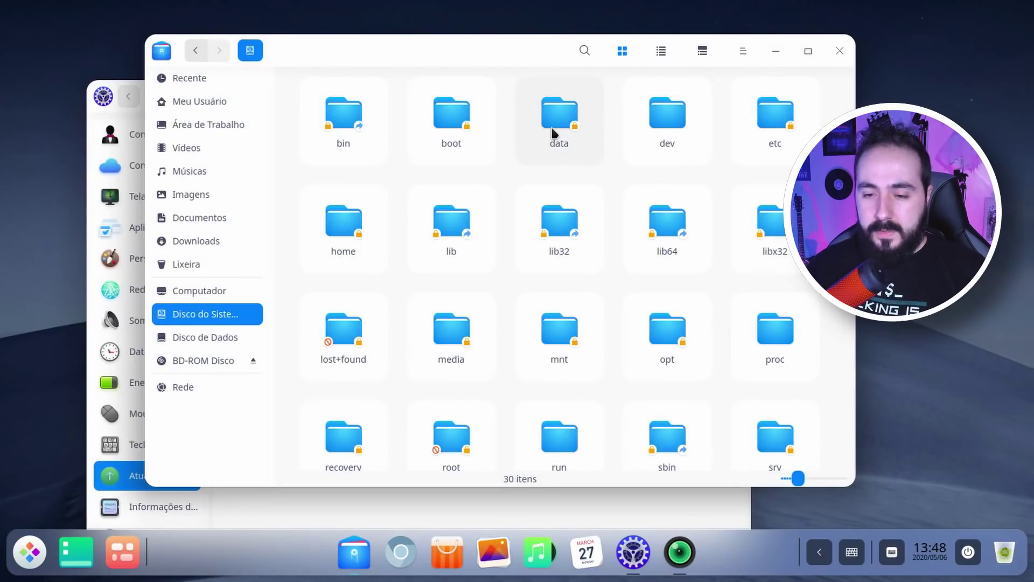
pyautogui.moveTo(524, 63); pyautogui.dragTo(431, 48)
pyautogui.doubleClick(486, 151)
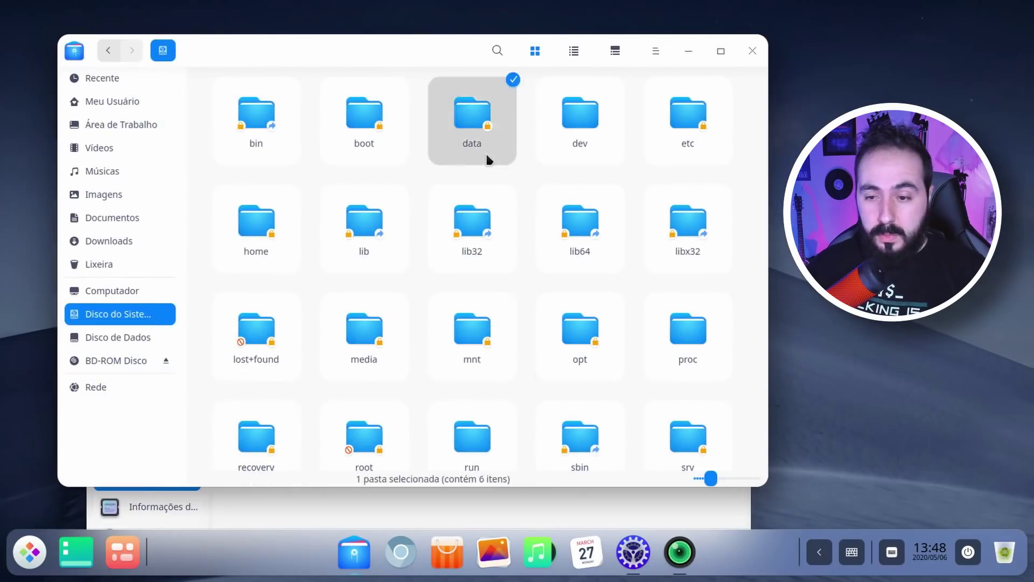
pyautogui.moveTo(362, 50); pyautogui.dragTo(392, 56)
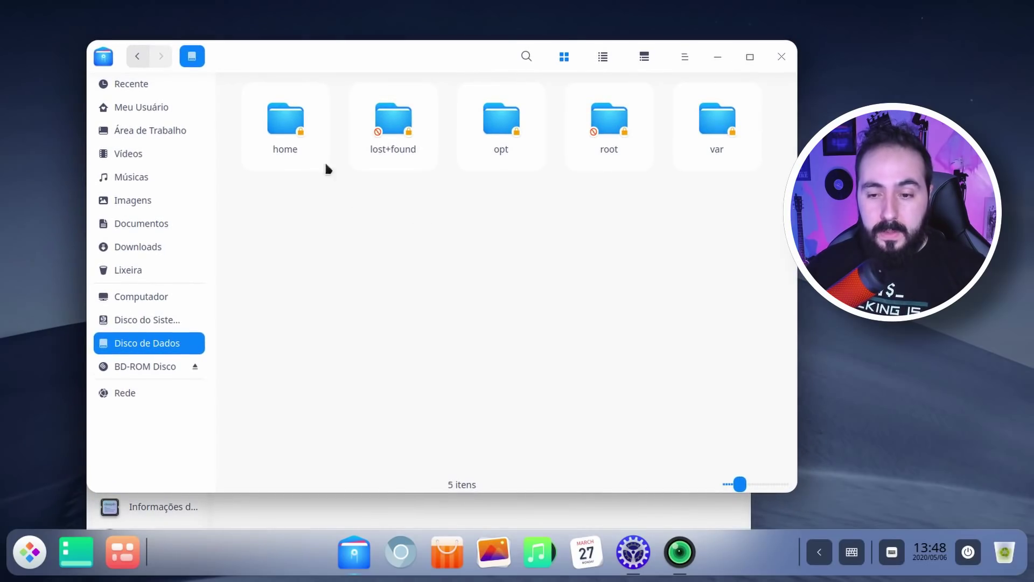
pyautogui.click(305, 138)
pyautogui.click(520, 133)
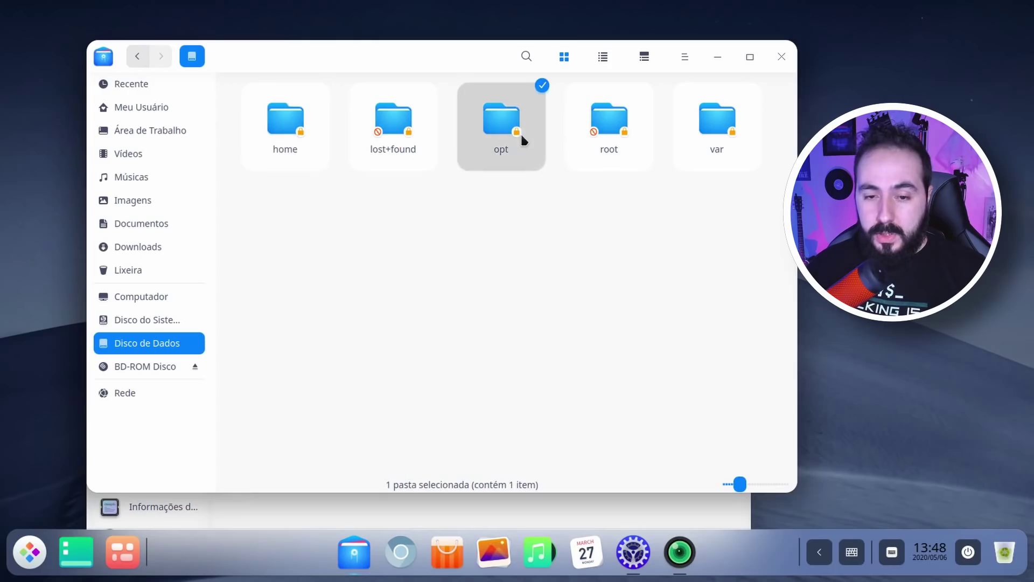
pyautogui.doubleClick(598, 150)
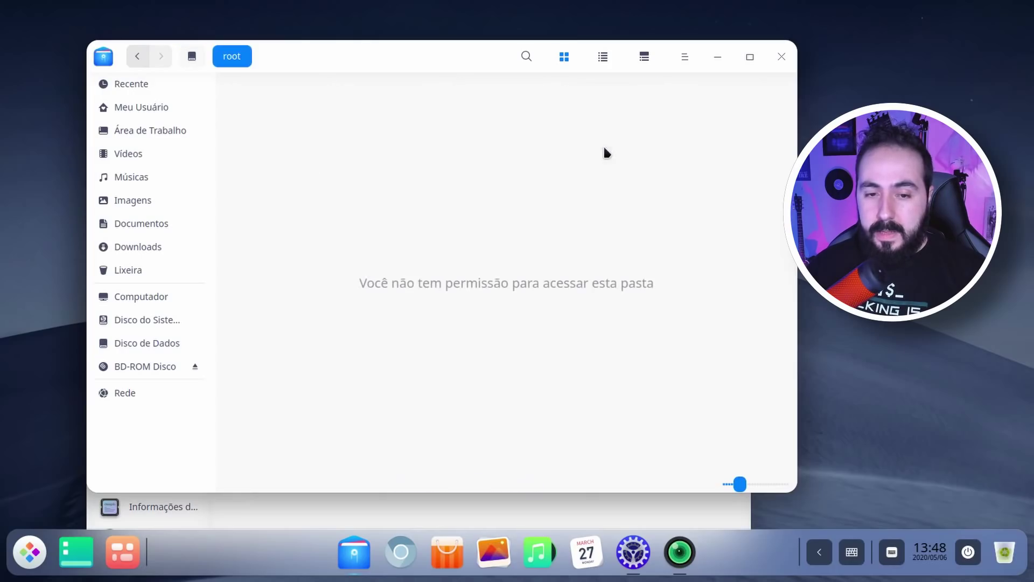
pyautogui.click(132, 56)
pyautogui.click(133, 56)
# Look through Disco do Sistema, open its recovery folder and view the contents of the backup folder
pyautogui.scroll(-4, 693, 341)
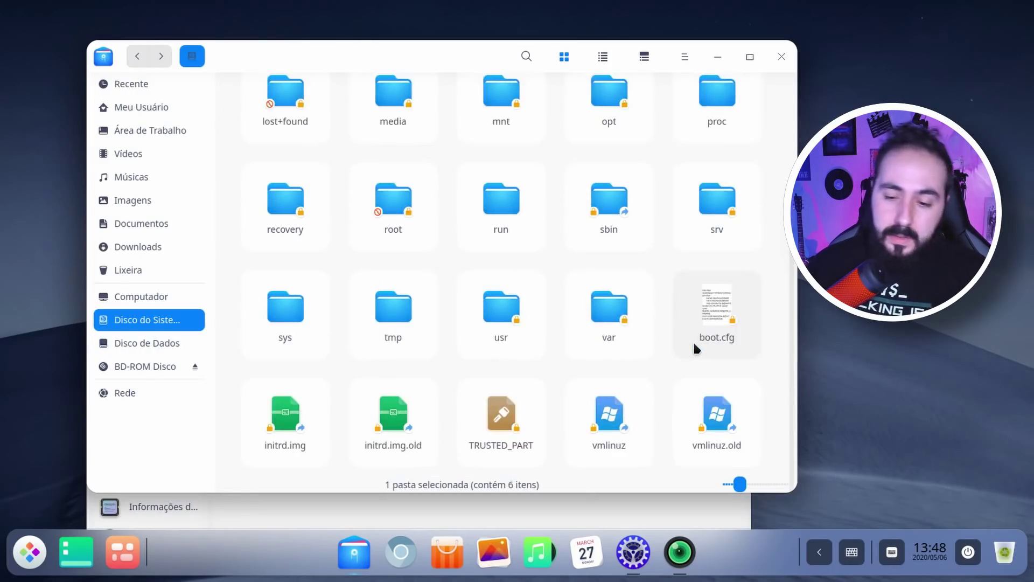
pyautogui.scroll(4, 693, 345)
pyautogui.scroll(-2, 693, 345)
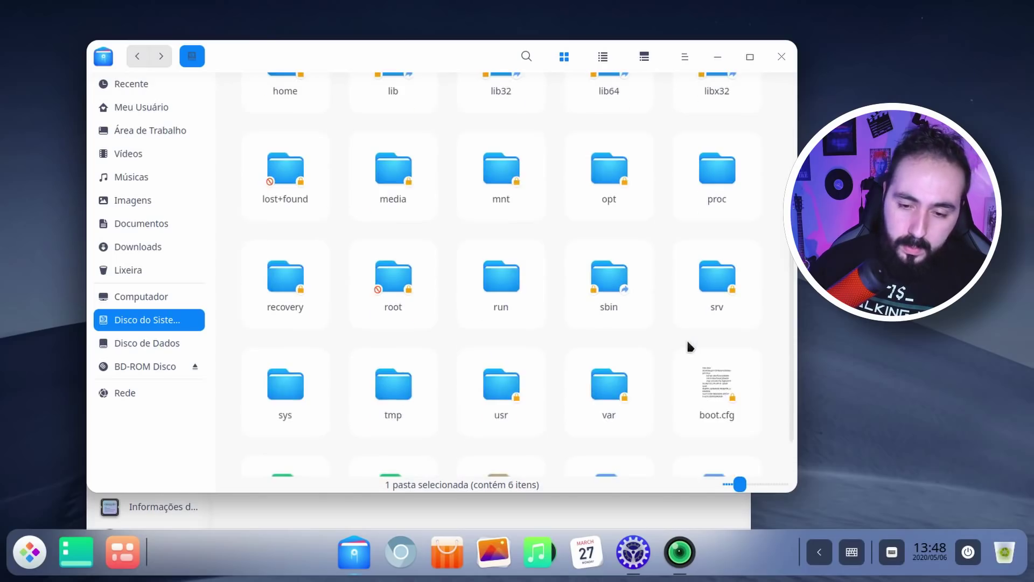
pyautogui.scroll(-2, 687, 341)
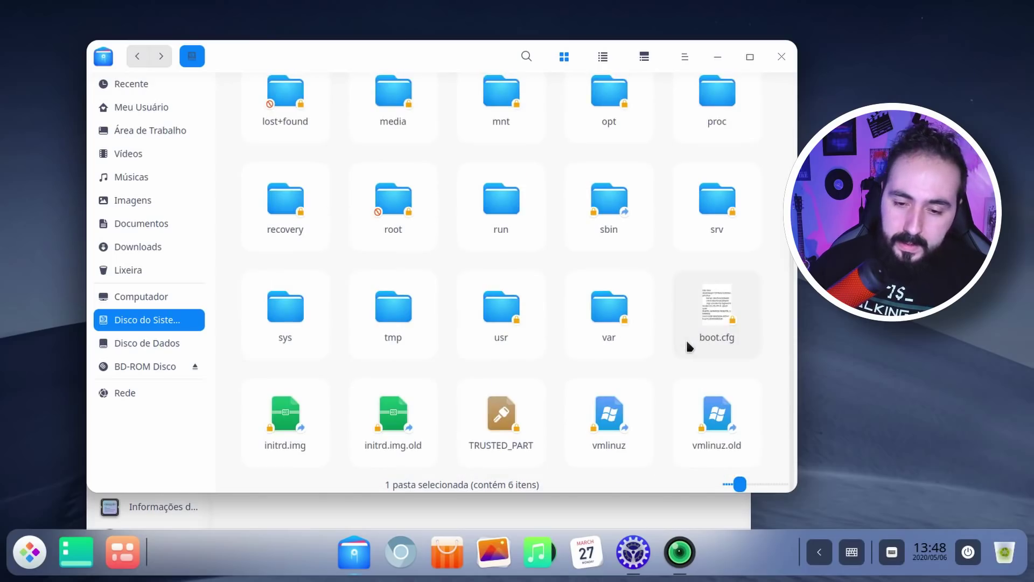
pyautogui.doubleClick(298, 224)
pyautogui.doubleClick(296, 153)
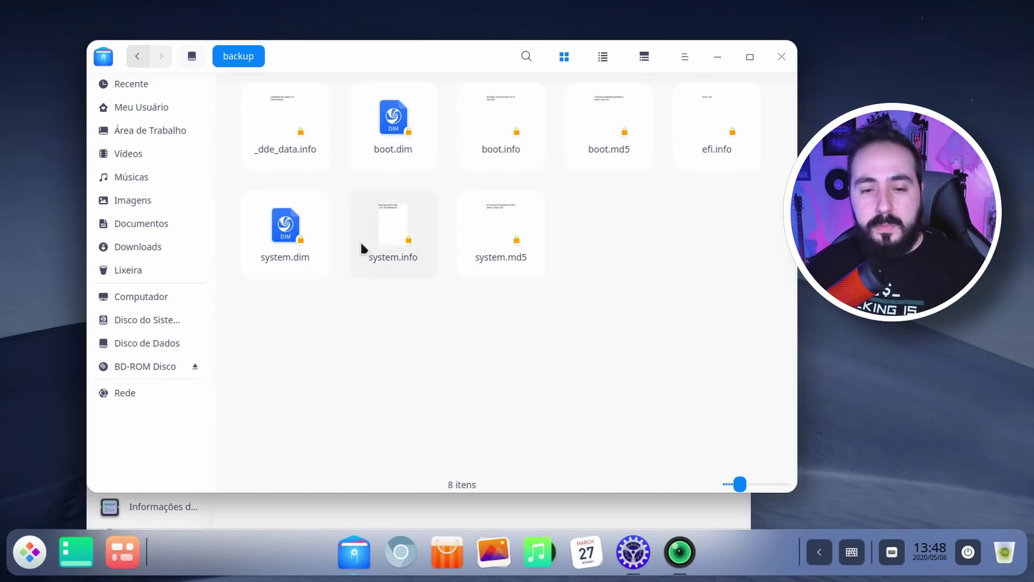
pyautogui.click(192, 56)
pyautogui.click(350, 272)
pyautogui.click(136, 57)
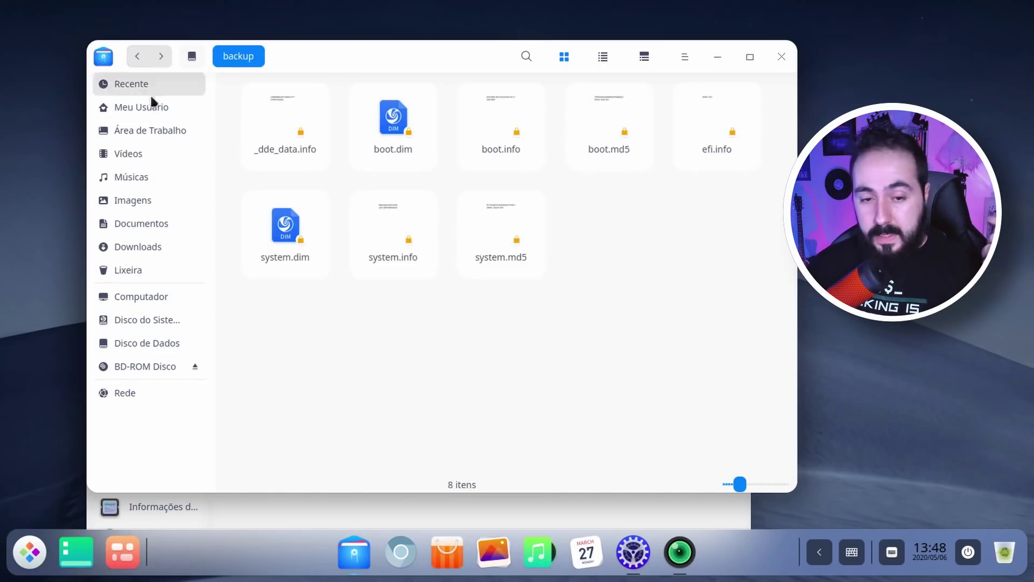
# Display the Meu Usuário folder in the file manager, reposition the window and clear the folder selection
pyautogui.click(144, 107)
pyautogui.click(167, 134)
pyautogui.click(163, 108)
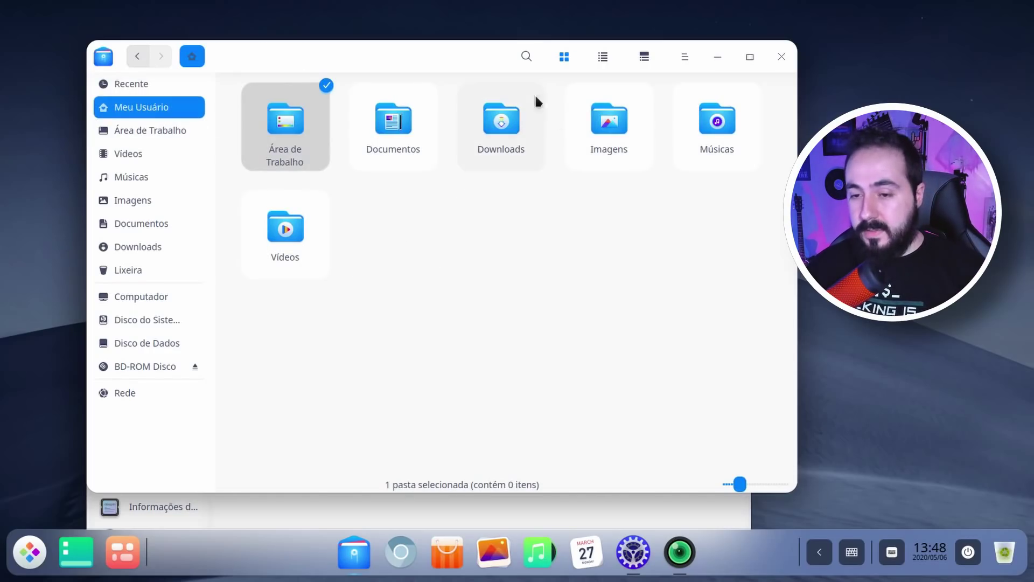
pyautogui.moveTo(470, 57); pyautogui.dragTo(507, 80)
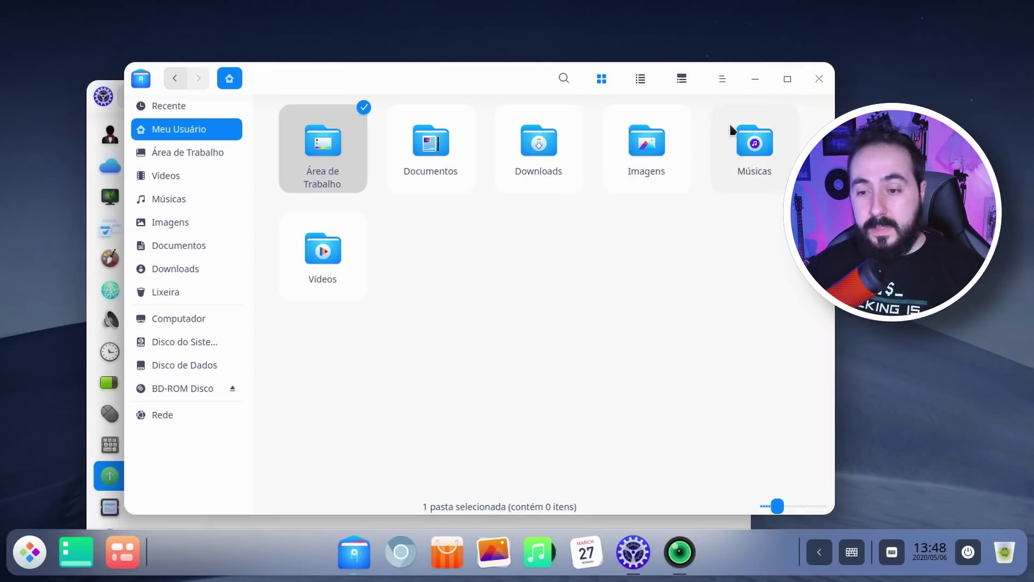
pyautogui.click(580, 274)
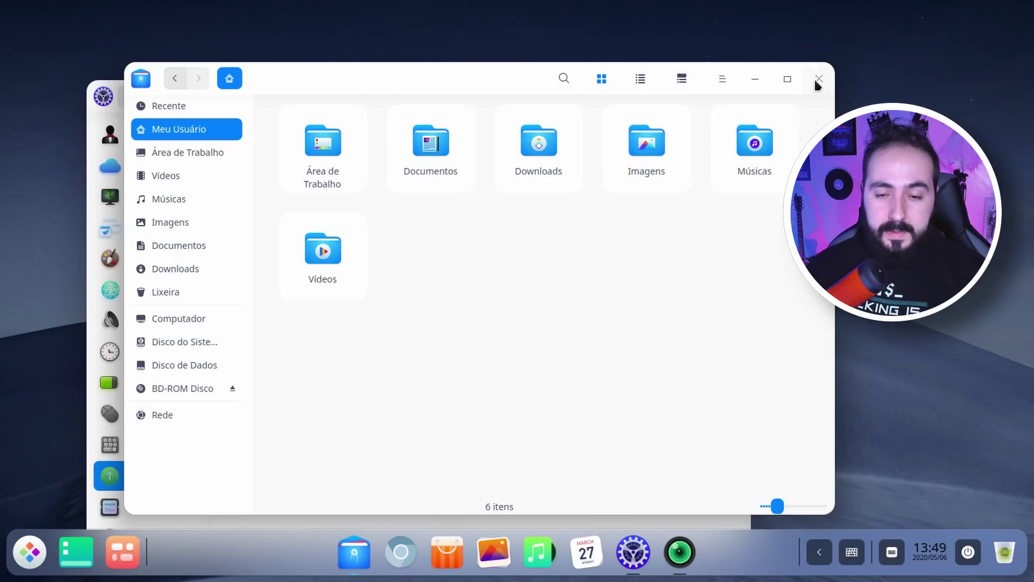
# View the properties and sharing section of the Vídeos folder, close them and check the folder's available actions
pyautogui.rightClick(460, 268)
pyautogui.rightClick(330, 283)
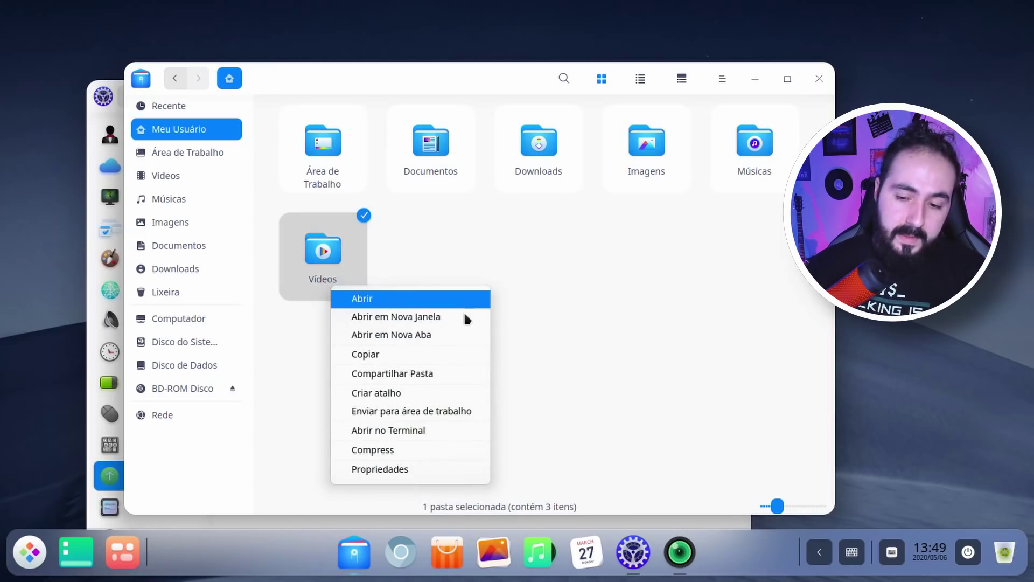
pyautogui.click(462, 479)
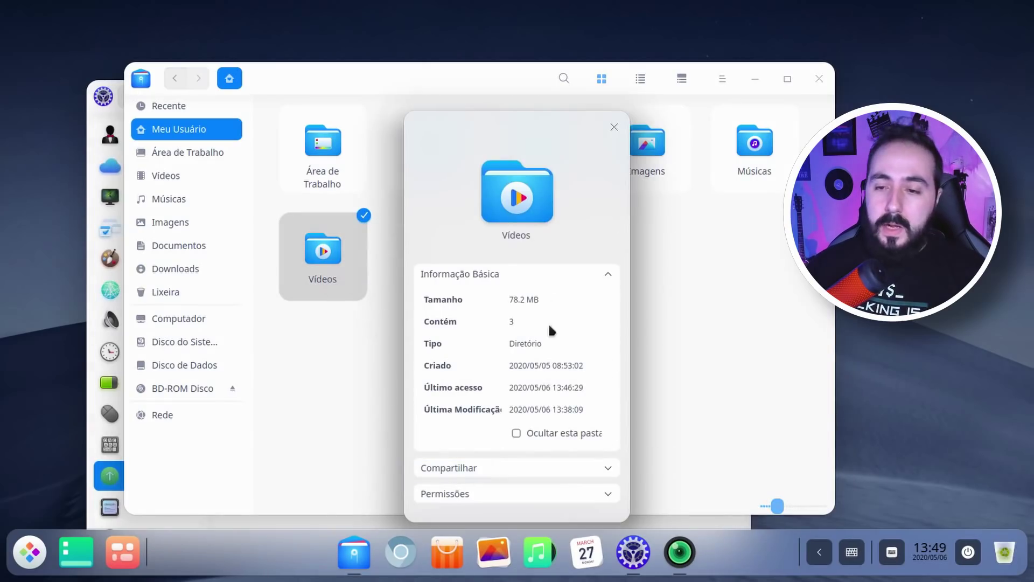
pyautogui.click(512, 469)
pyautogui.click(610, 18)
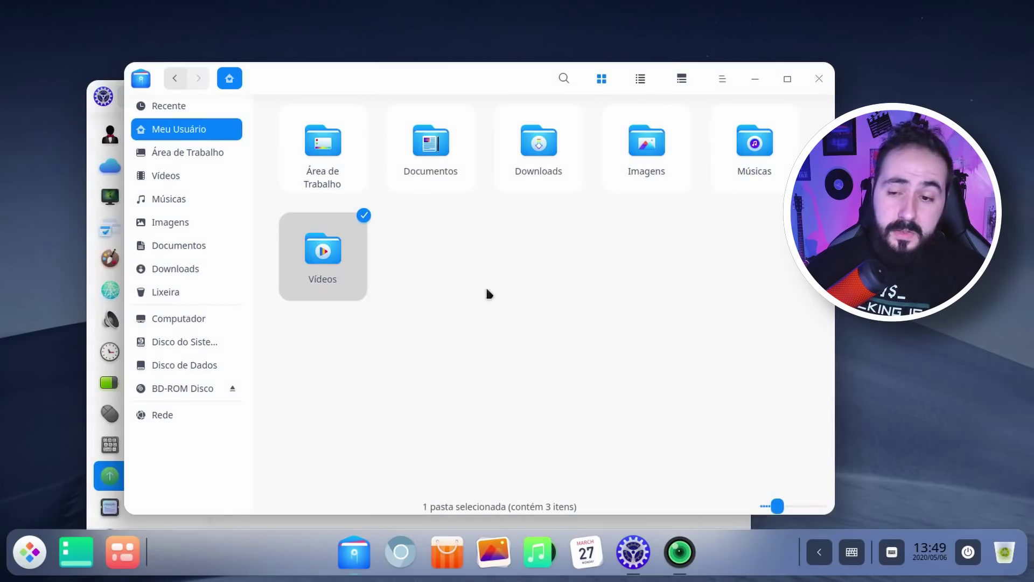
pyautogui.rightClick(346, 281)
pyautogui.press('Escape')
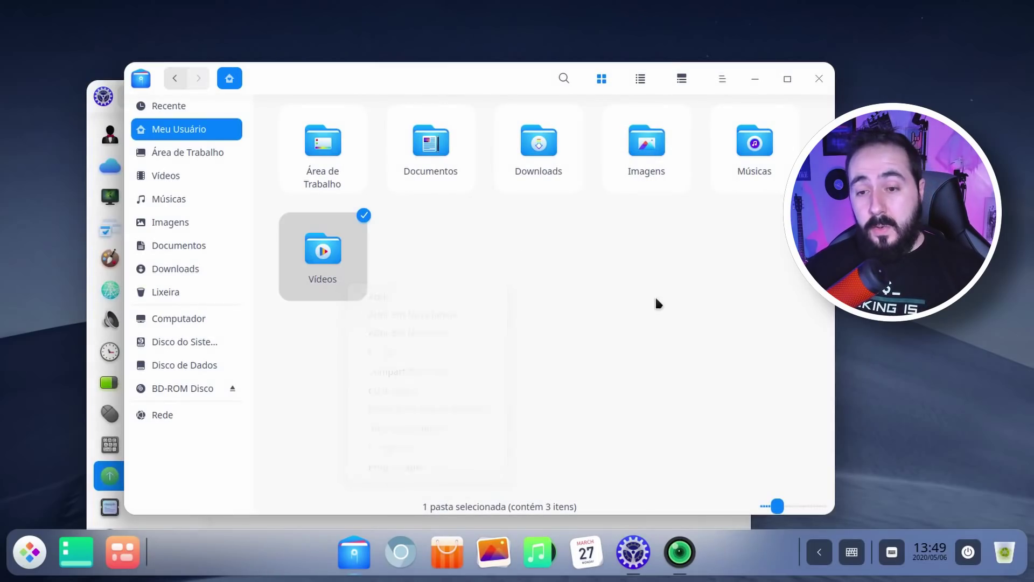
# Close the file manager, reposition the Control Center window and return to its overview of all settings
pyautogui.click(812, 86)
pyautogui.moveTo(533, 95); pyautogui.dragTo(620, 49)
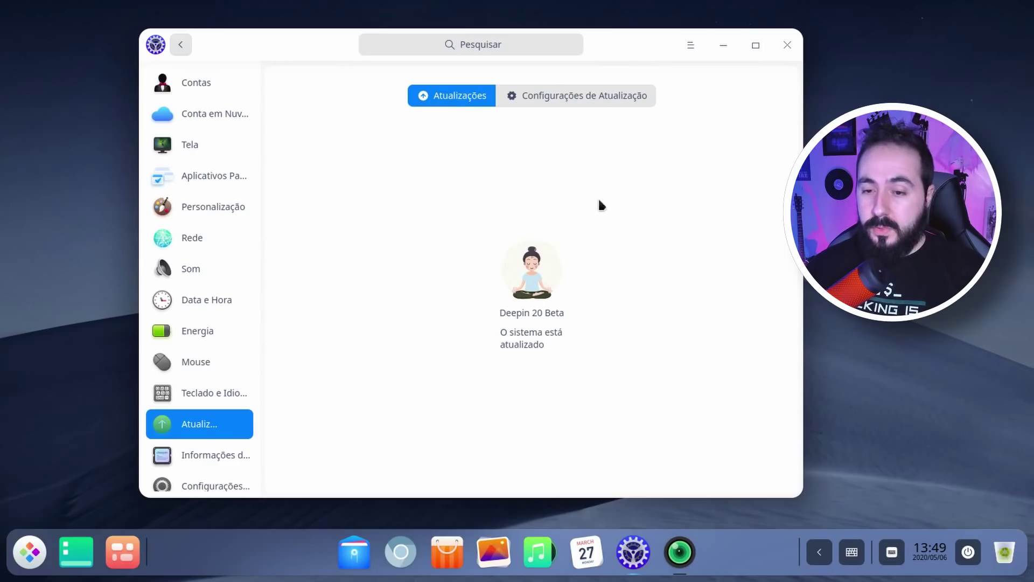
pyautogui.click(180, 45)
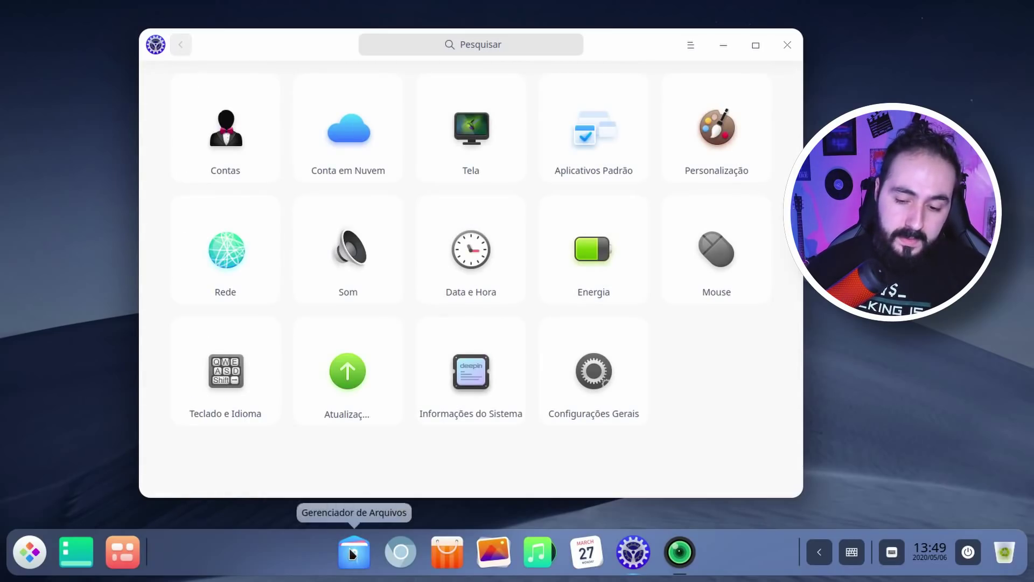
# Switch to the app store, reposition its window and look through the recommendations on its home page
pyautogui.click(448, 553)
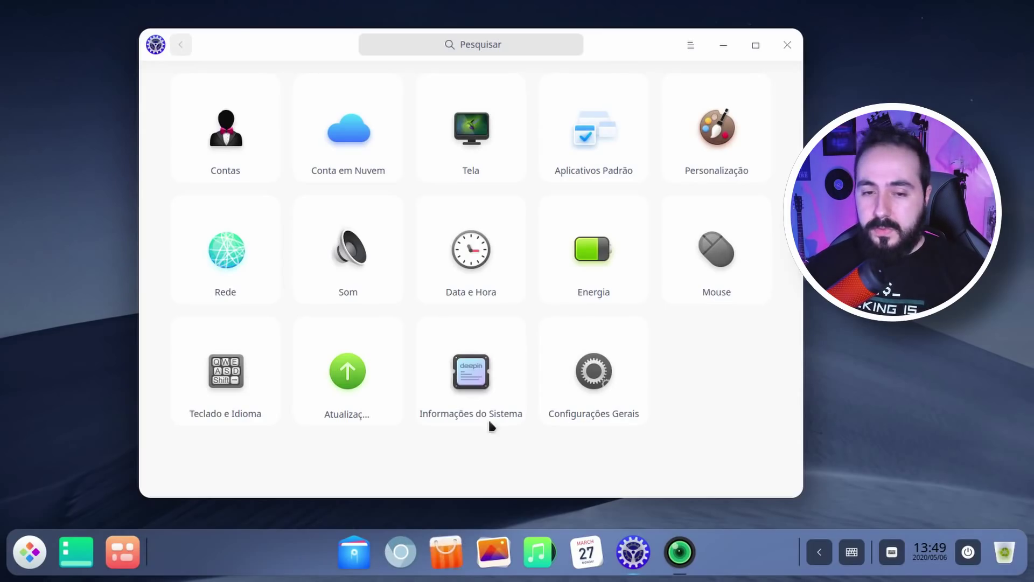
pyautogui.moveTo(662, 60); pyautogui.dragTo(669, 37)
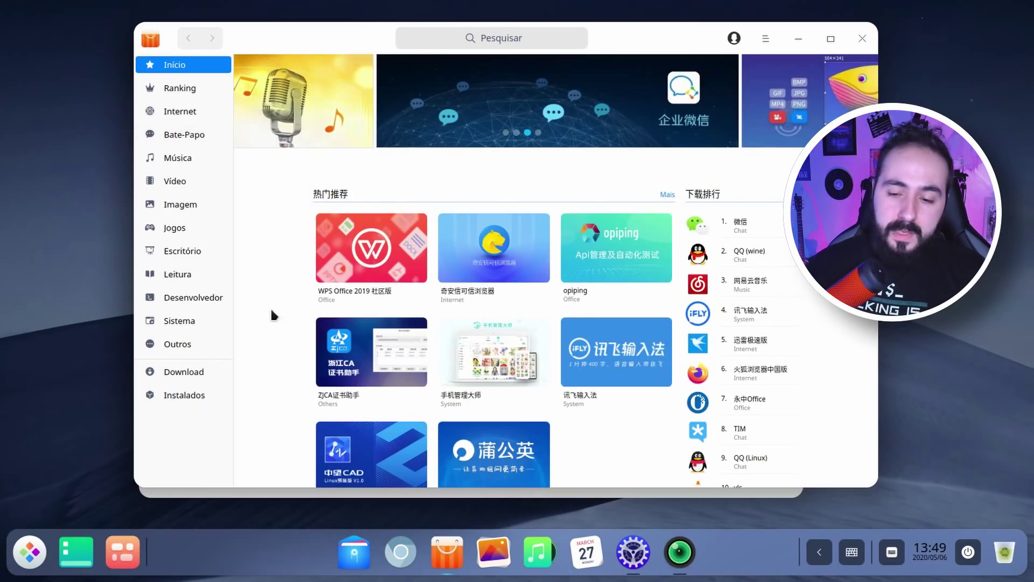
pyautogui.scroll(-5, 534, 249)
pyautogui.scroll(10, 535, 245)
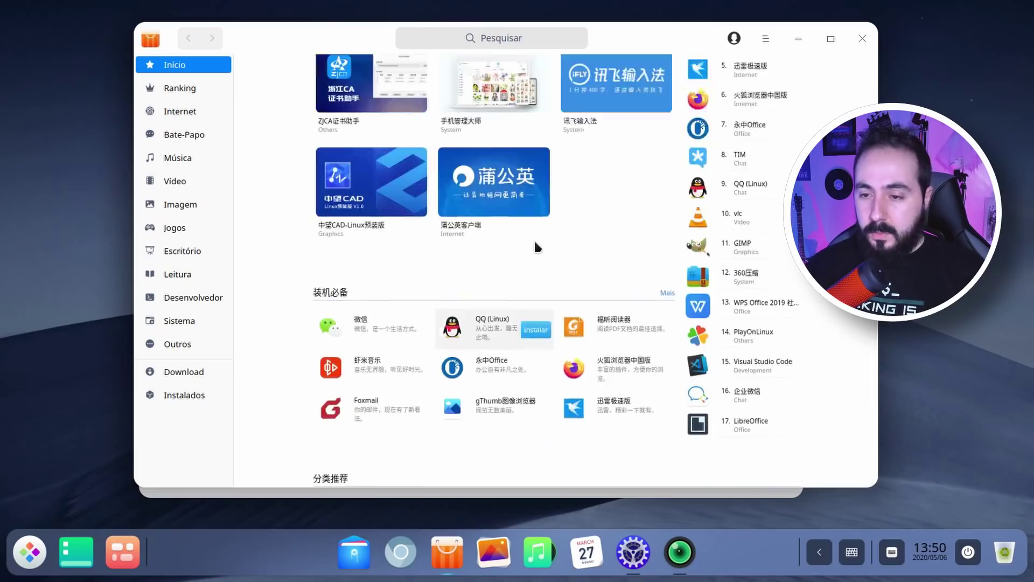
# Switch the app store's theme to dark and back to Claro
pyautogui.click(766, 38)
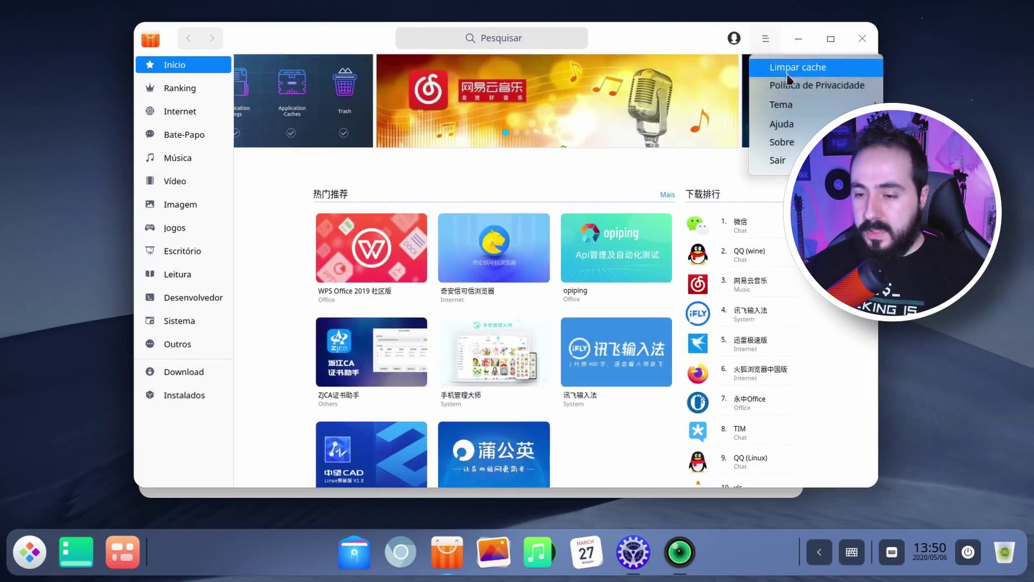
pyautogui.moveTo(854, 105)
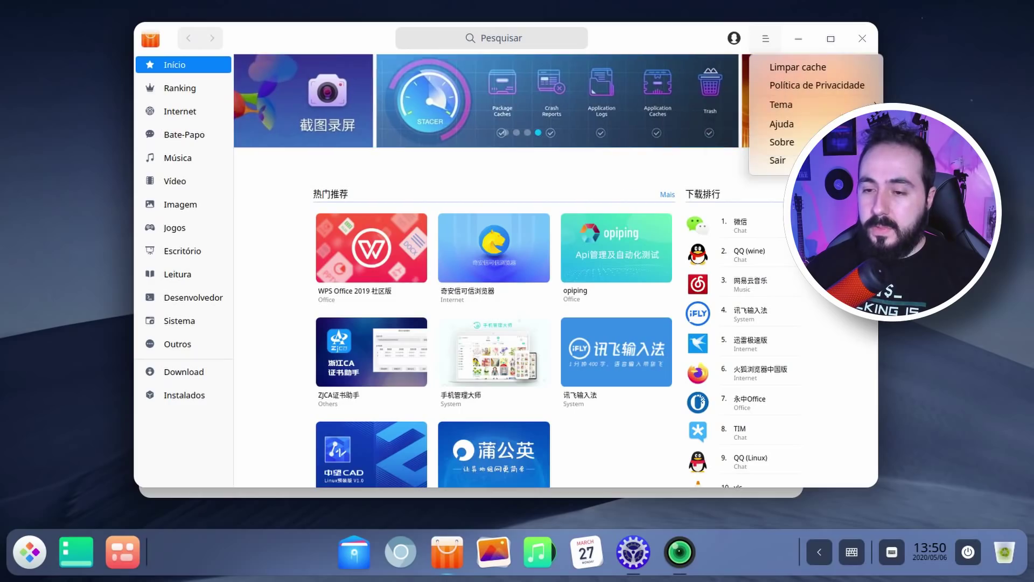
pyautogui.click(915, 124)
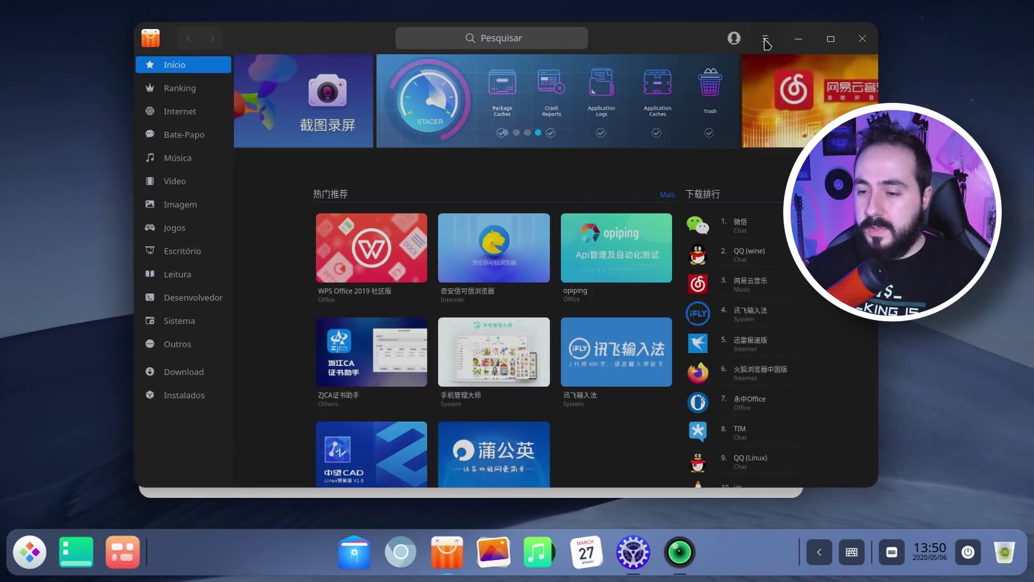
pyautogui.click(765, 38)
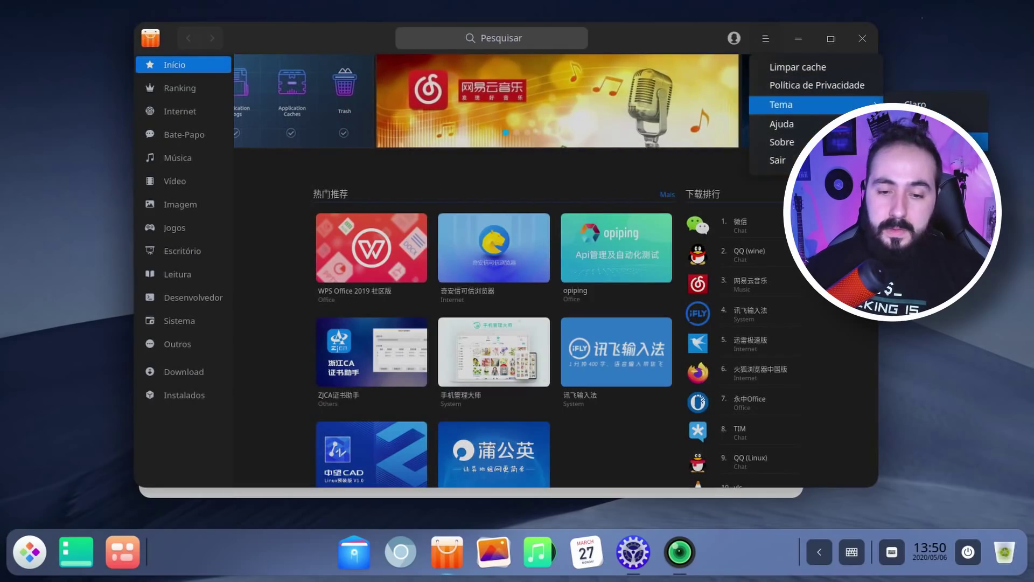
pyautogui.click(916, 105)
# View the Jogos category, return to Início and search the app store for "obs studio"
pyautogui.click(204, 231)
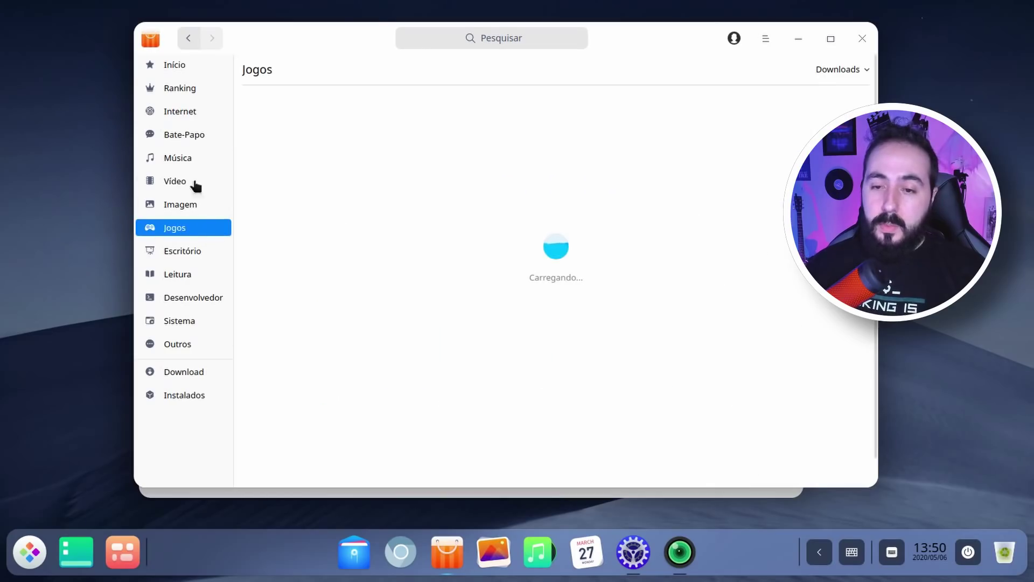
pyautogui.click(189, 64)
pyautogui.click(561, 43)
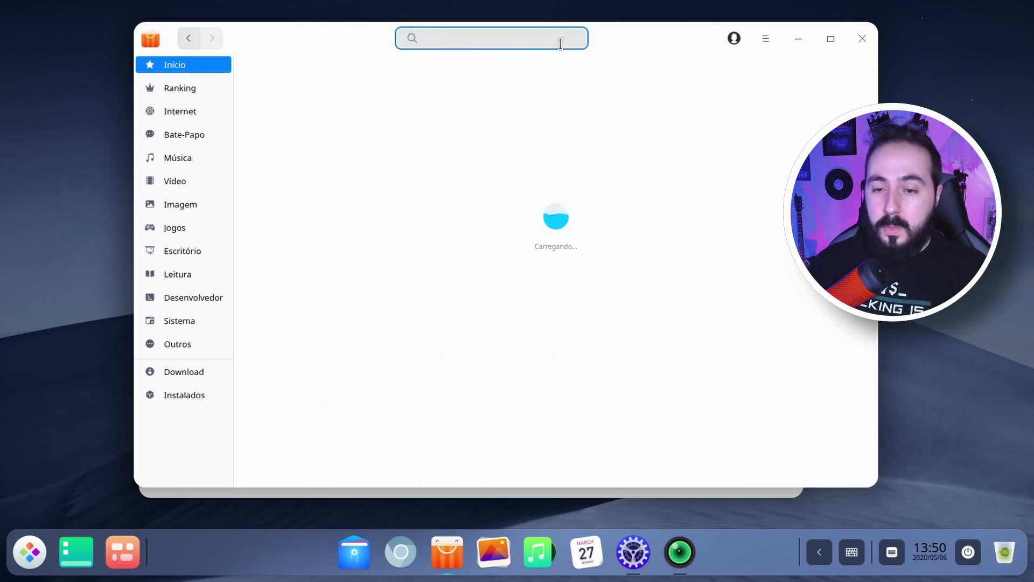
pyautogui.write('obs studio')
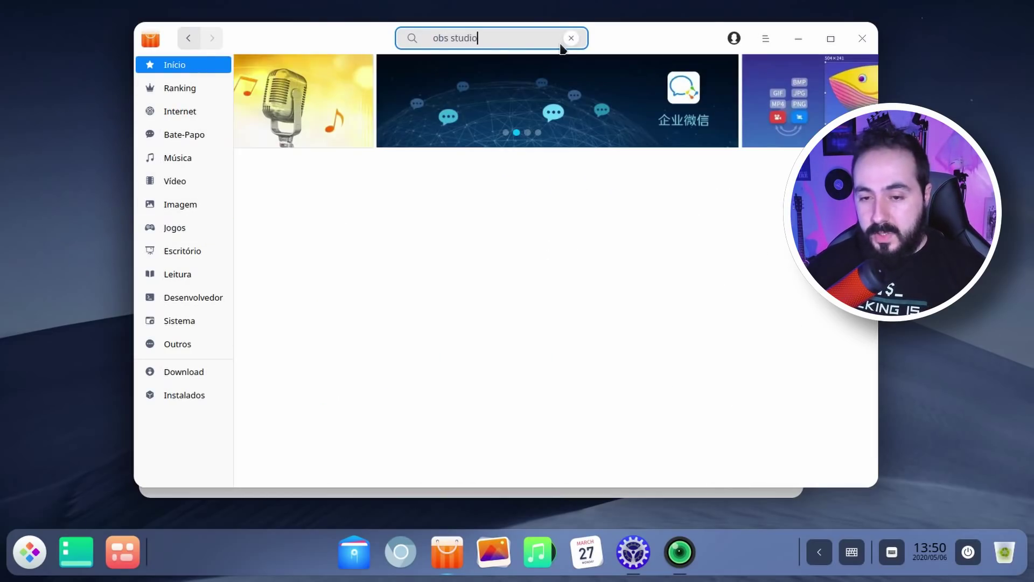
pyautogui.press('Return')
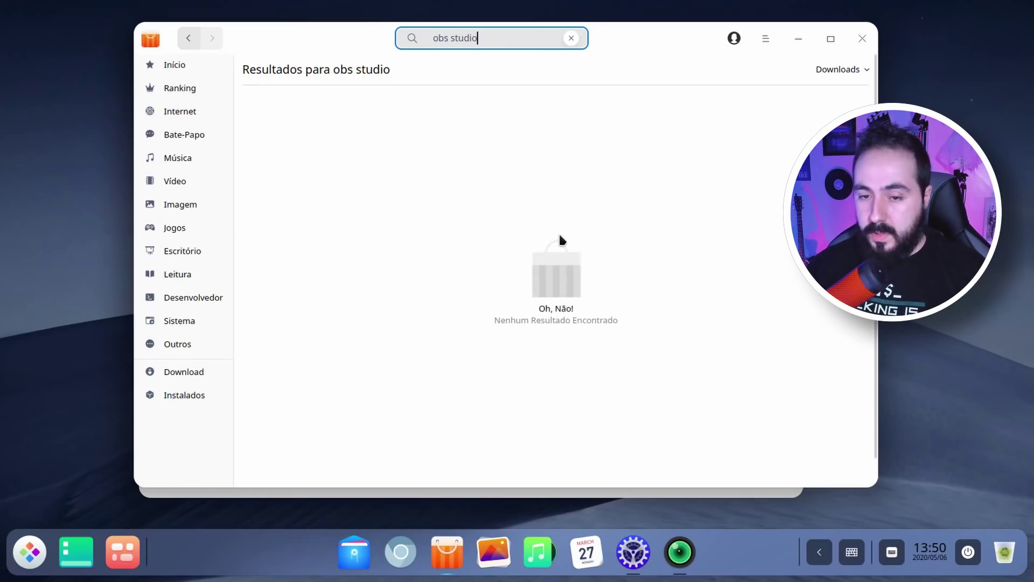
# Search the app store for "chrome", return to Início and clear the search
pyautogui.click(382, 30)
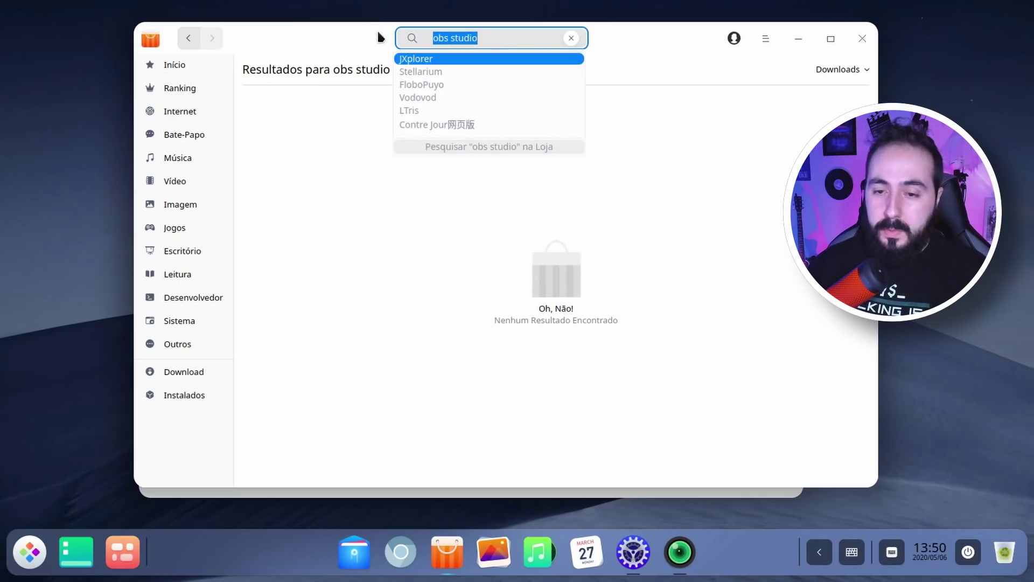
pyautogui.write('chrome')
pyautogui.press('Return')
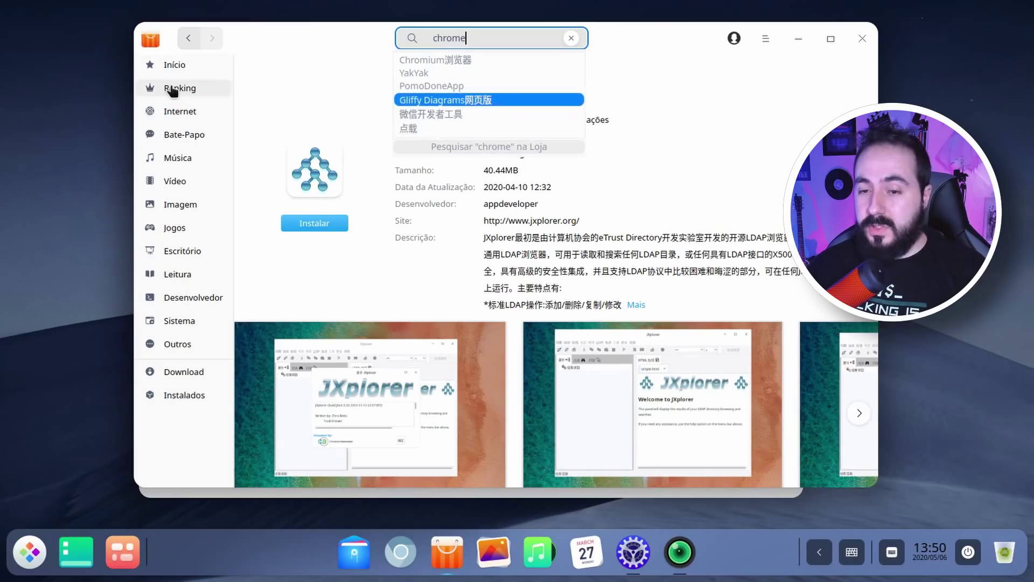
pyautogui.click(200, 69)
pyautogui.click(201, 68)
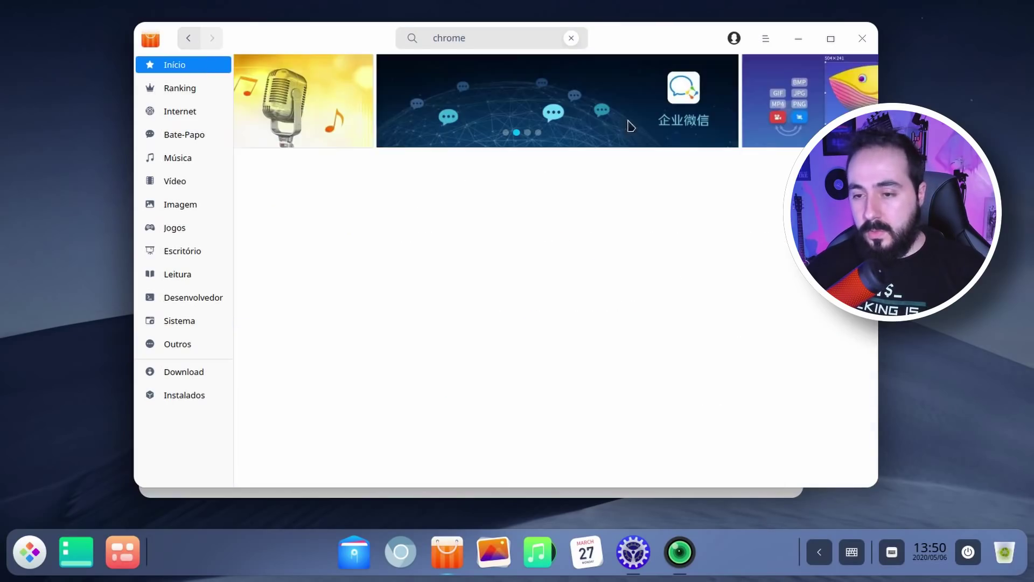
pyautogui.click(571, 38)
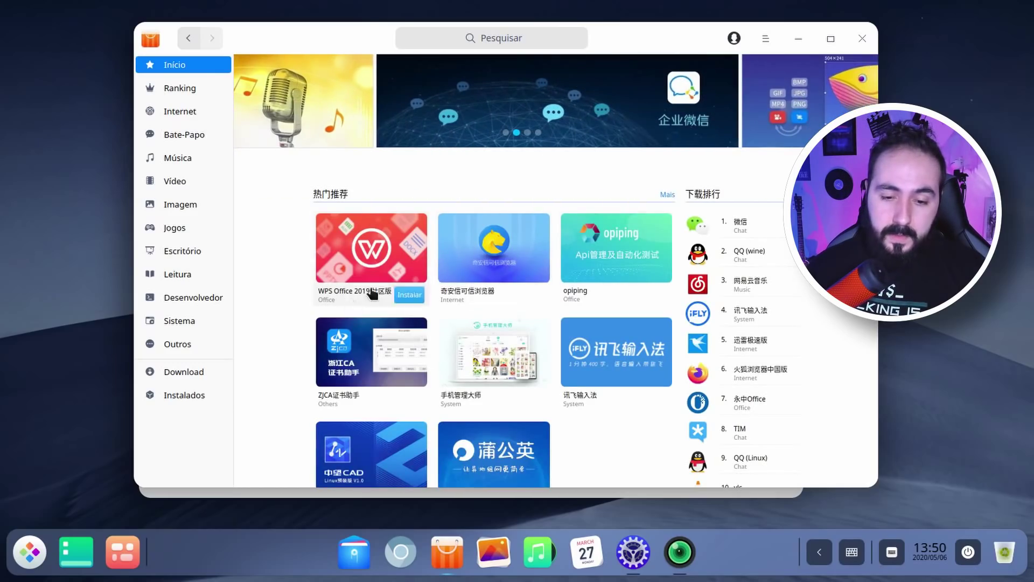
# View the Outros category and the cloud account login window, close the login and return to Início
pyautogui.click(180, 347)
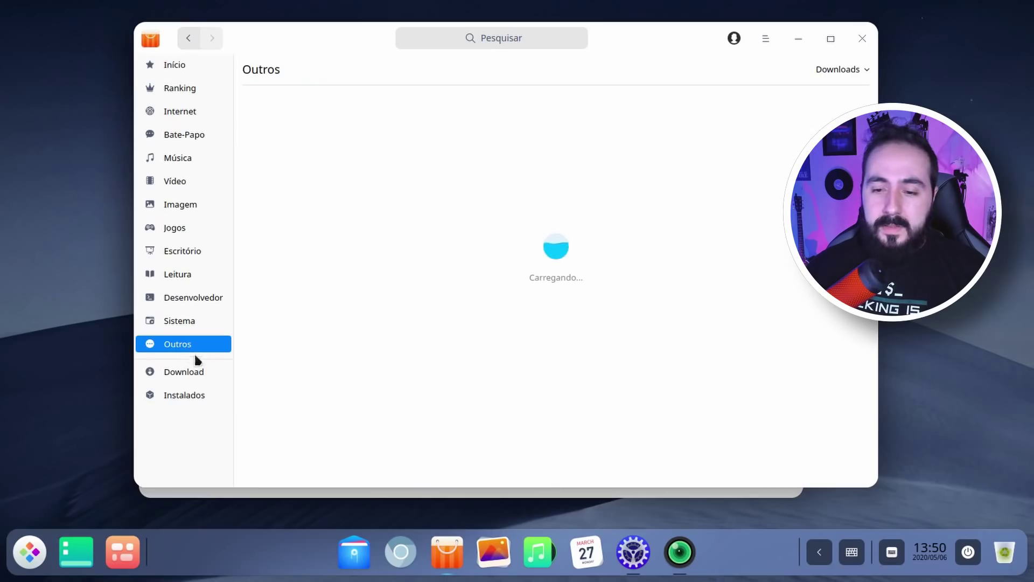
pyautogui.click(359, 307)
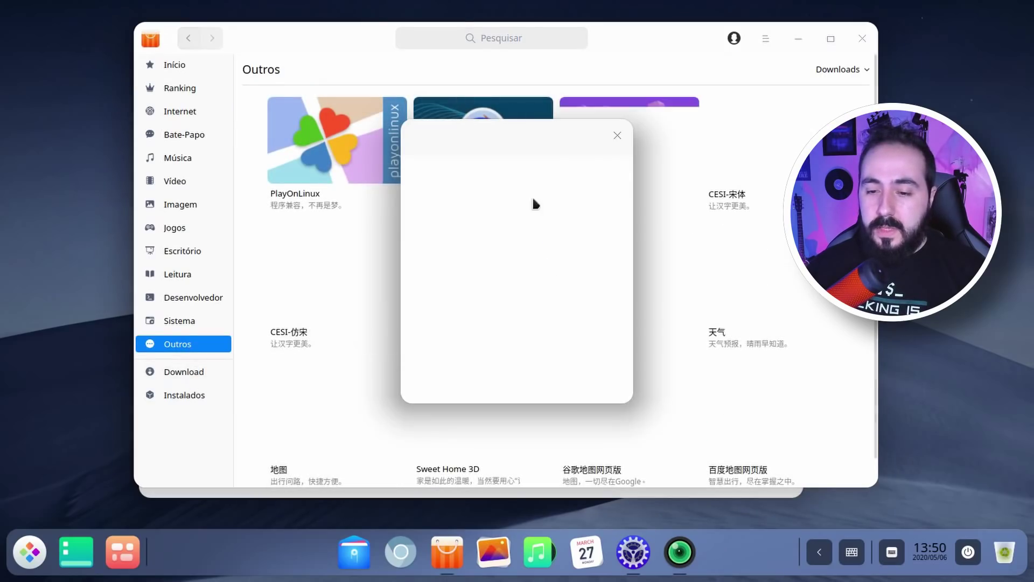
pyautogui.click(618, 135)
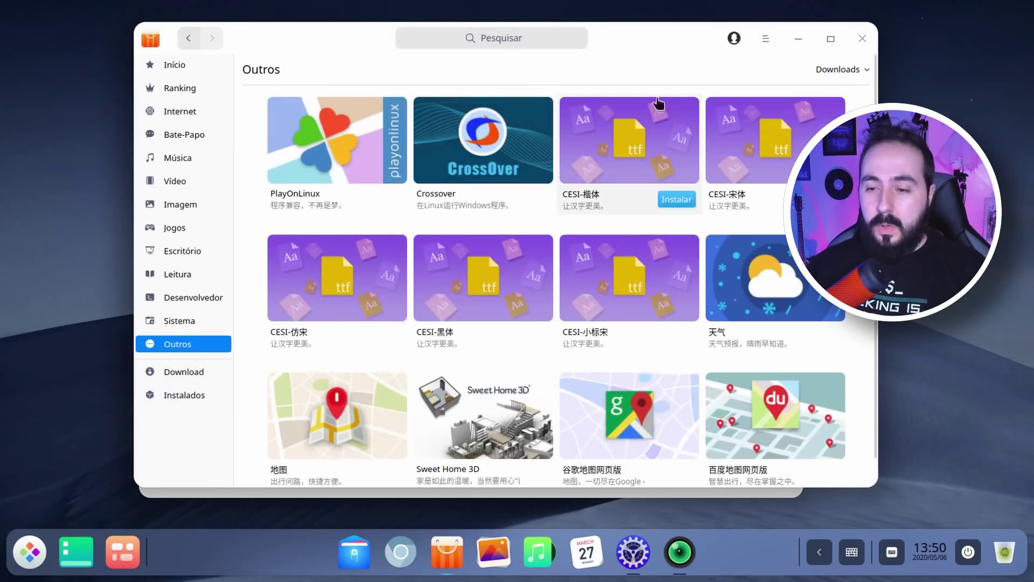
pyautogui.click(735, 39)
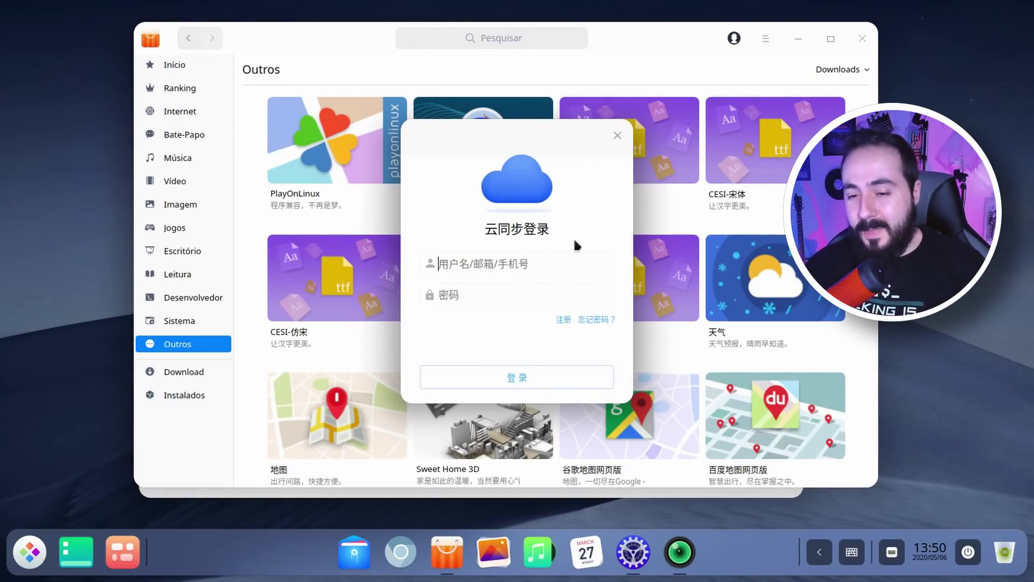
pyautogui.click(617, 135)
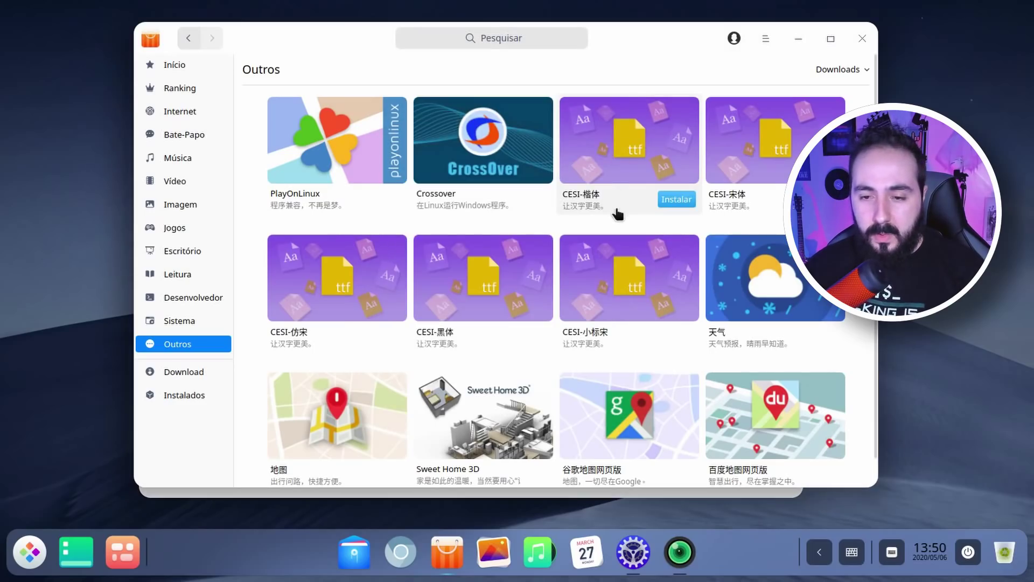
pyautogui.click(196, 64)
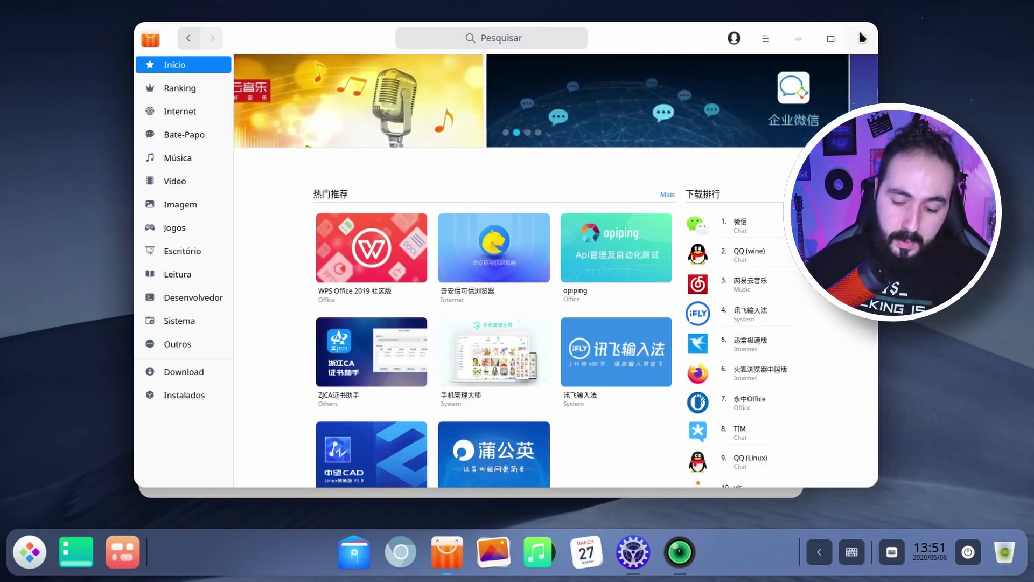
# Close the app store and search the launcher for "driver"
pyautogui.click(861, 40)
pyautogui.press('super')
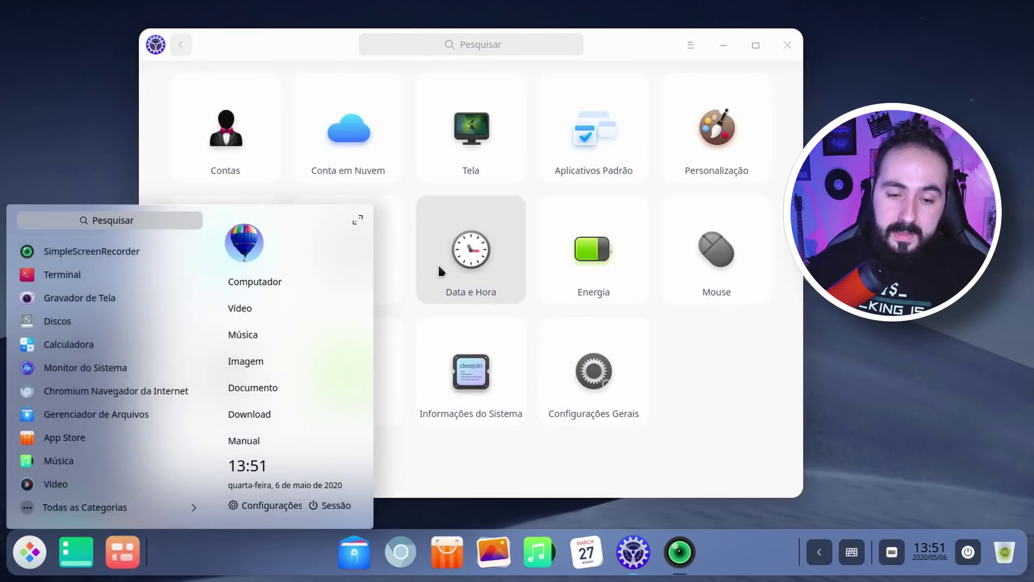
pyautogui.write('driver')
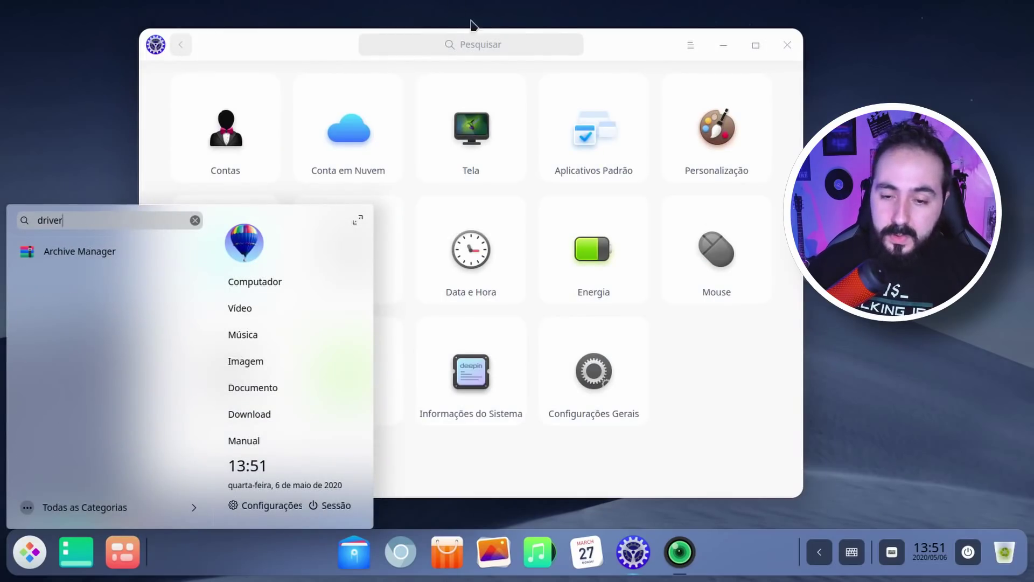
# Search the Control Center for "driver" and clear the search text
pyautogui.click(503, 42)
pyautogui.write('driver')
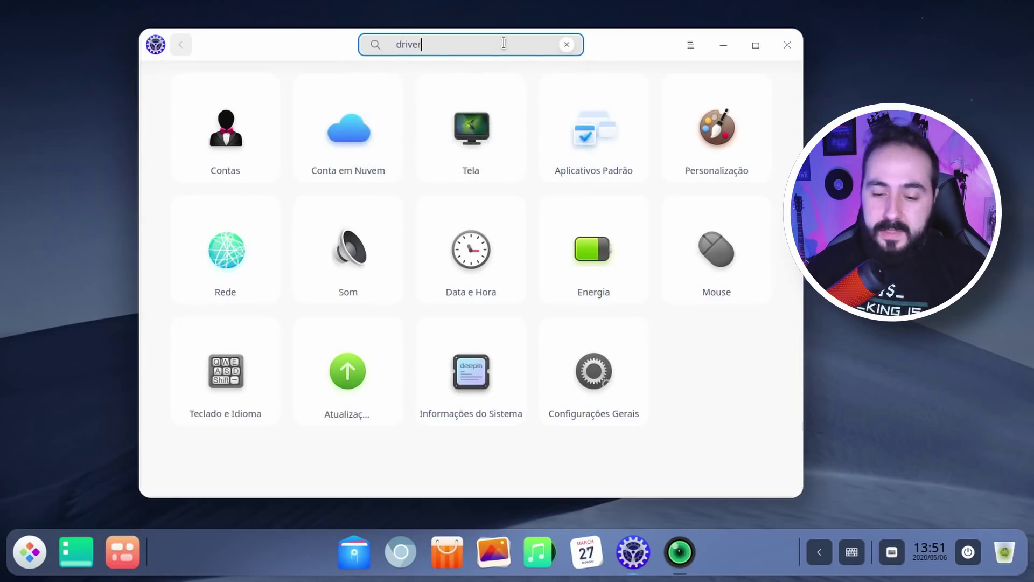
pyautogui.press('BackSpace')
pyautogui.press('BackSpace')
pyautogui.press('BackSpace')
pyautogui.press('BackSpace')
pyautogui.press('BackSpace')
pyautogui.press('BackSpace')
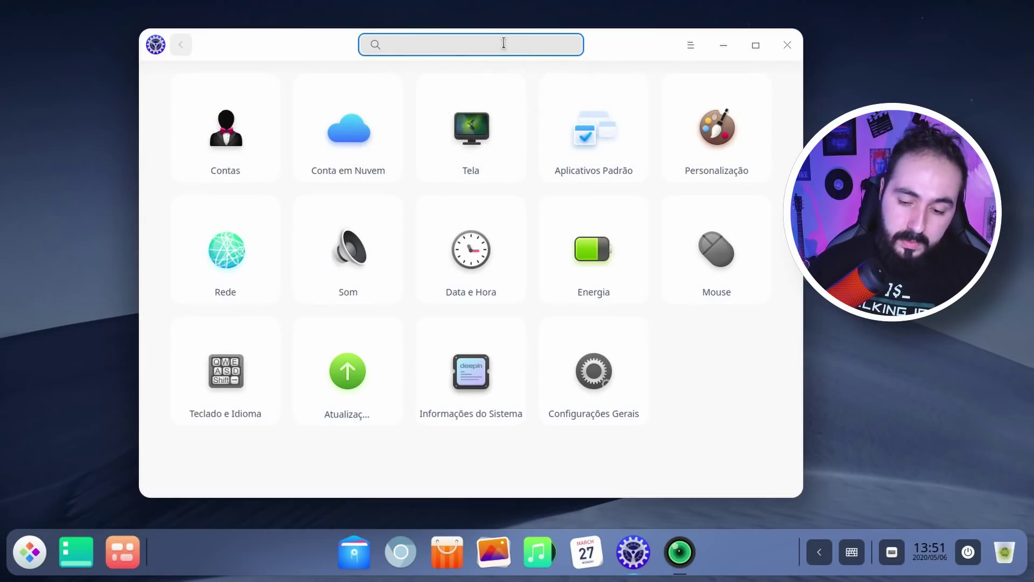
# Reopen the app store and search it for "deepin driver"
pyautogui.click(447, 552)
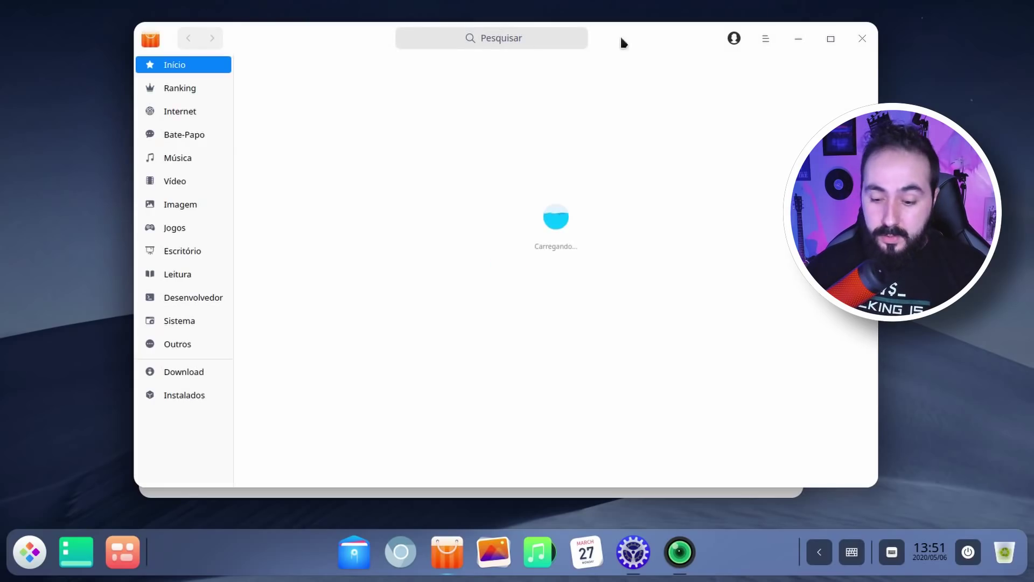
pyautogui.click(548, 39)
pyautogui.write('deep')
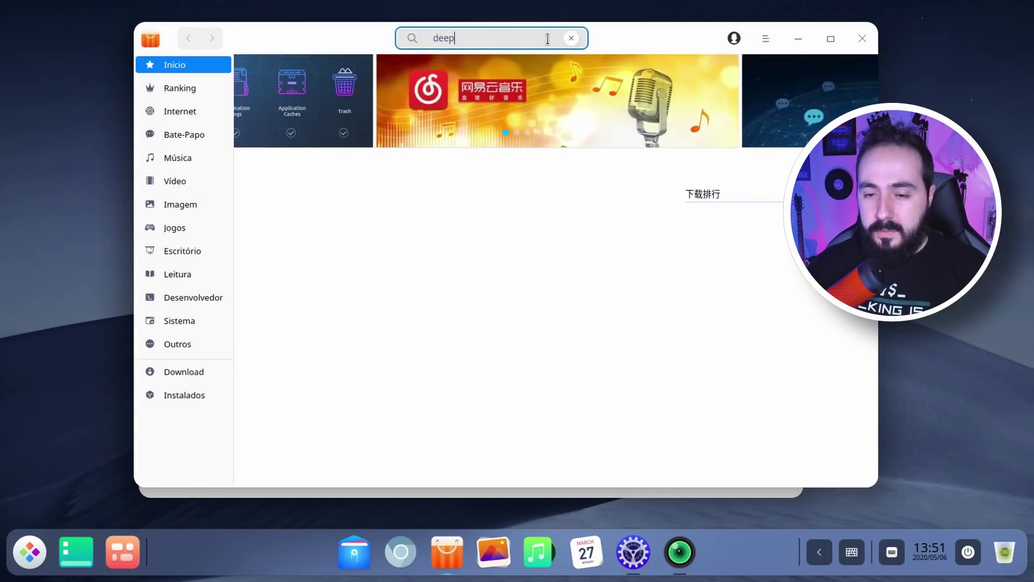
pyautogui.write('in driver')
pyautogui.press('Return')
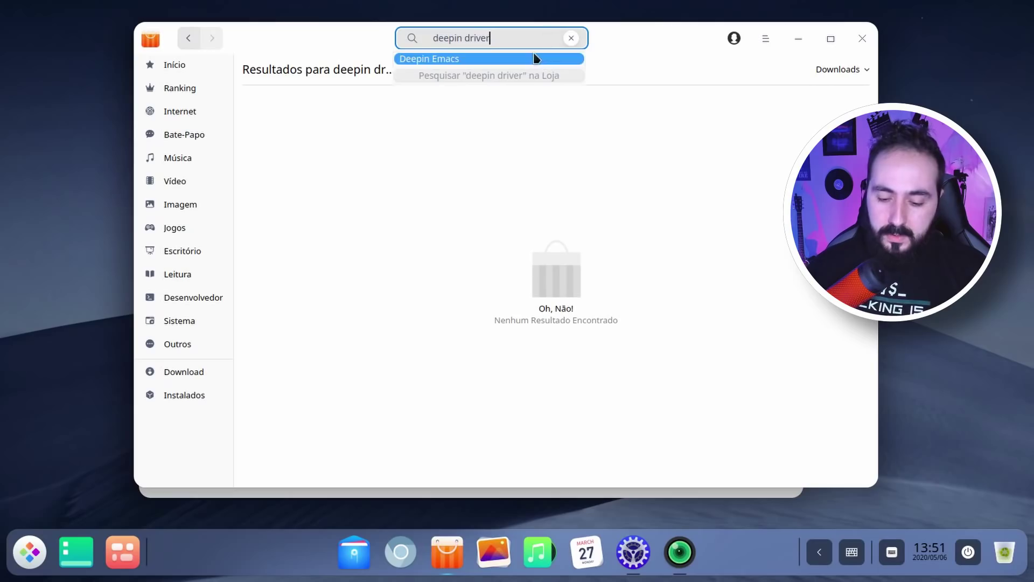
# Search the app store for "drive" and open the page of the graphics driver manager 显卡驱动管理器
pyautogui.hotkey('ctrl', 'a')
pyautogui.write('drive')
pyautogui.press('Return')
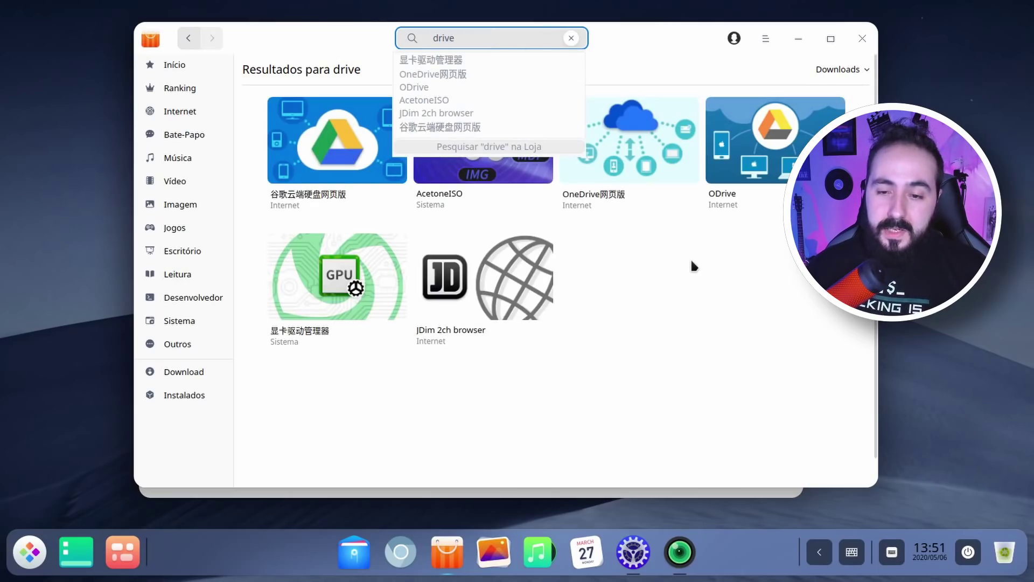
pyautogui.click(294, 280)
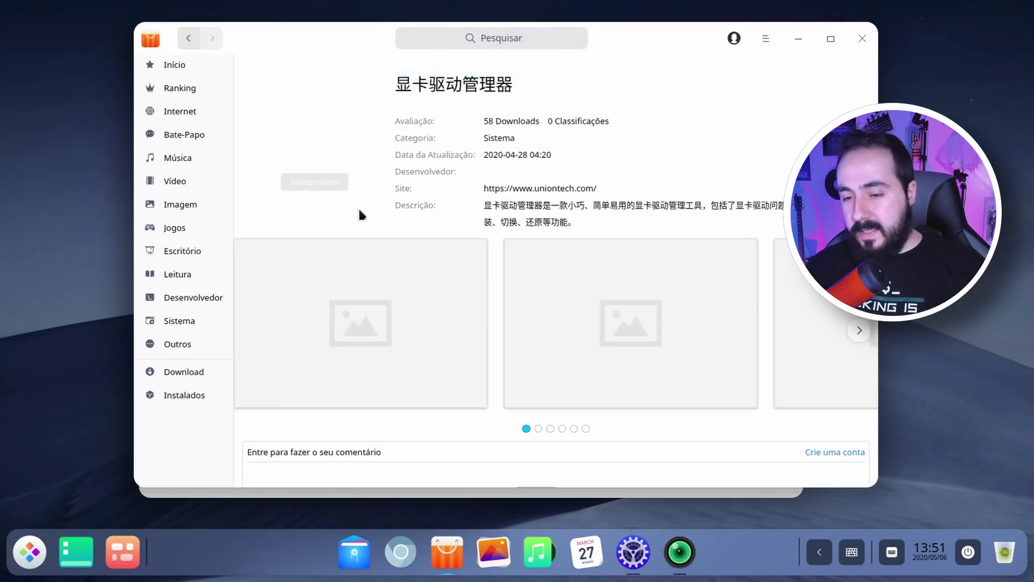
# Preview the driver manager's Intel and NVIDIA screenshot at full size, close it and install the application
pyautogui.scroll(-3, 554, 327)
pyautogui.click(587, 278)
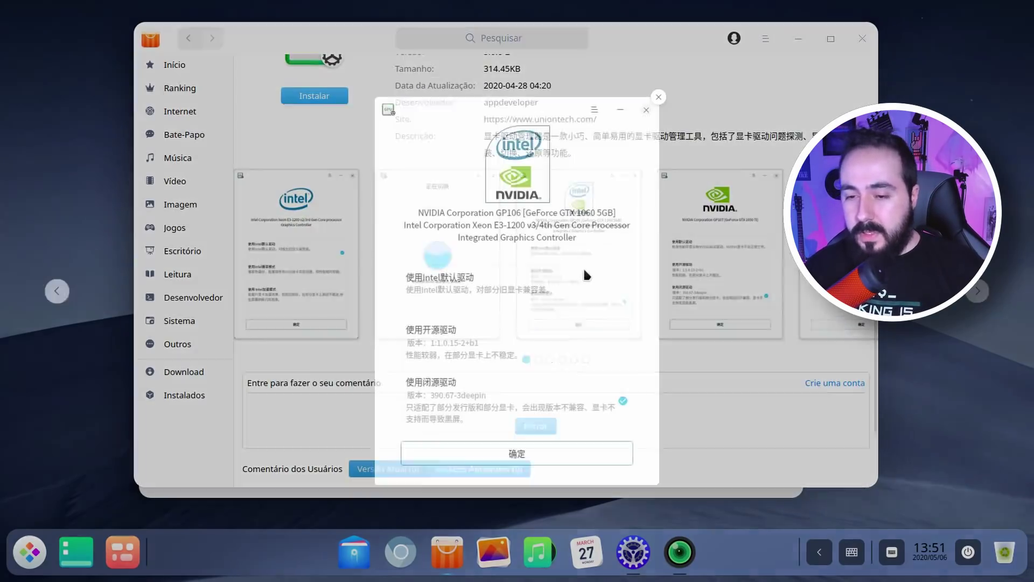
pyautogui.click(654, 99)
pyautogui.scroll(2, 455, 271)
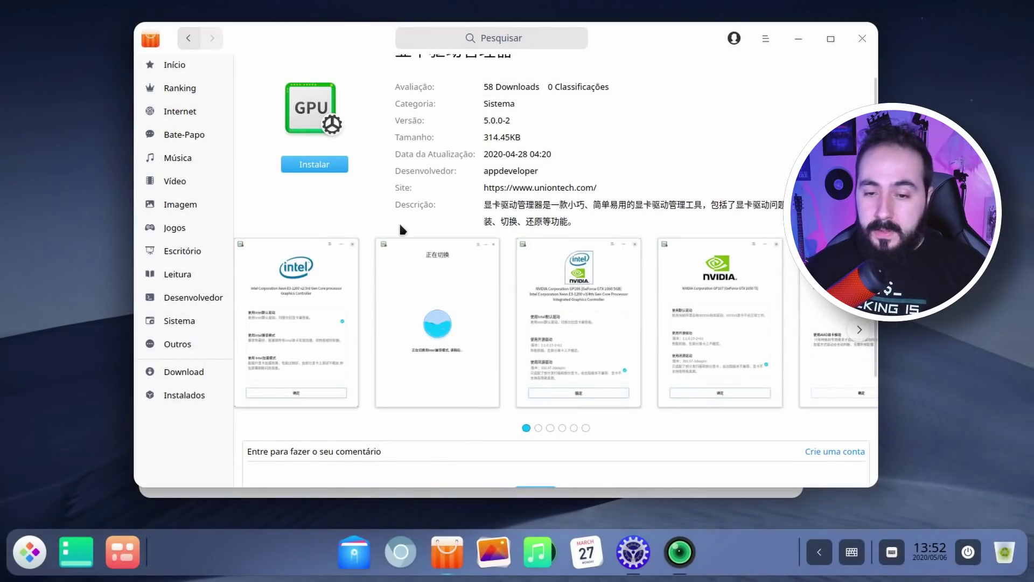
pyautogui.click(331, 169)
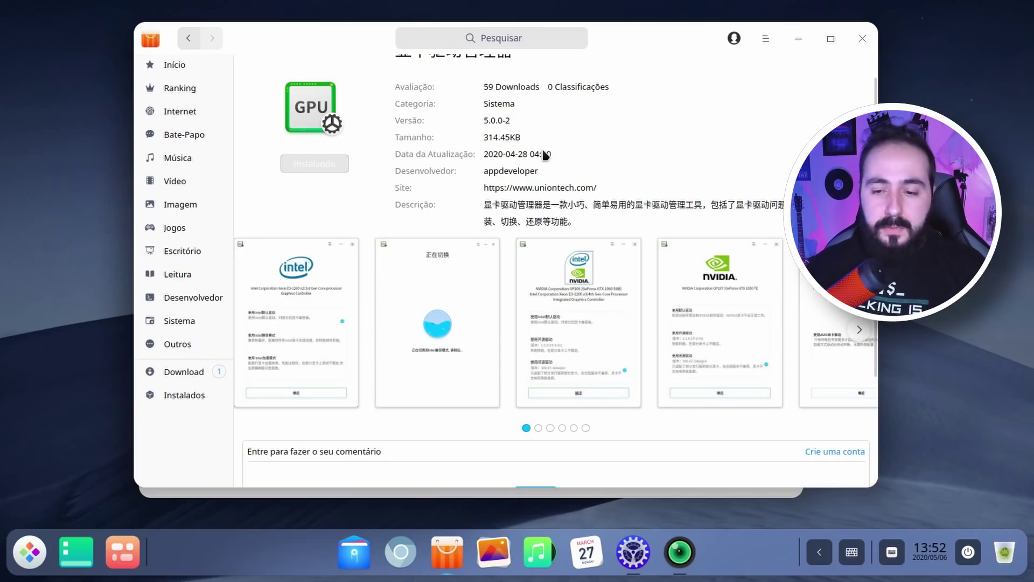
pyautogui.scroll(1, 544, 153)
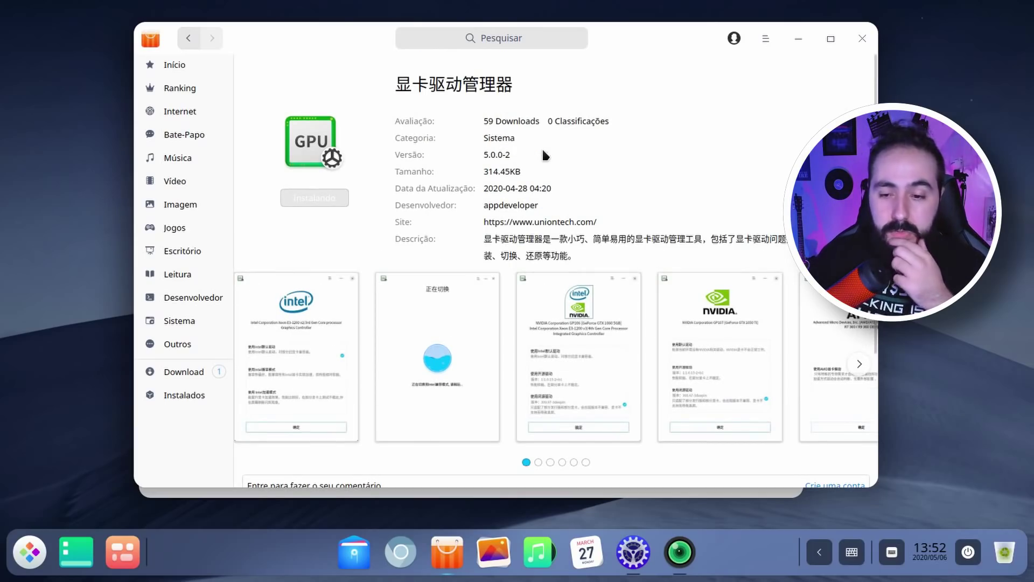
# Switch to the Control Center and view the PC details under Informações do Sistema
pyautogui.click(635, 549)
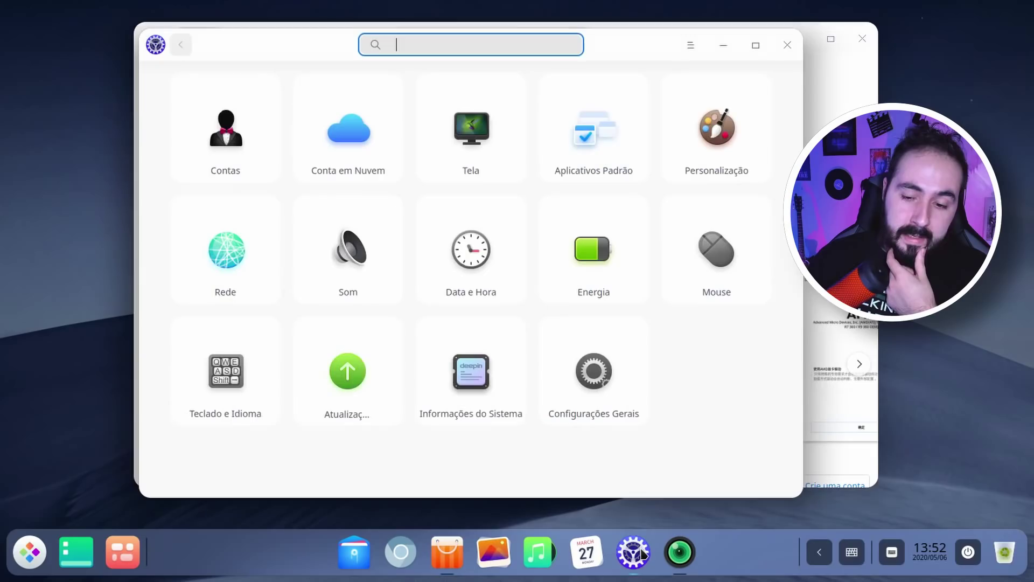
pyautogui.click(506, 404)
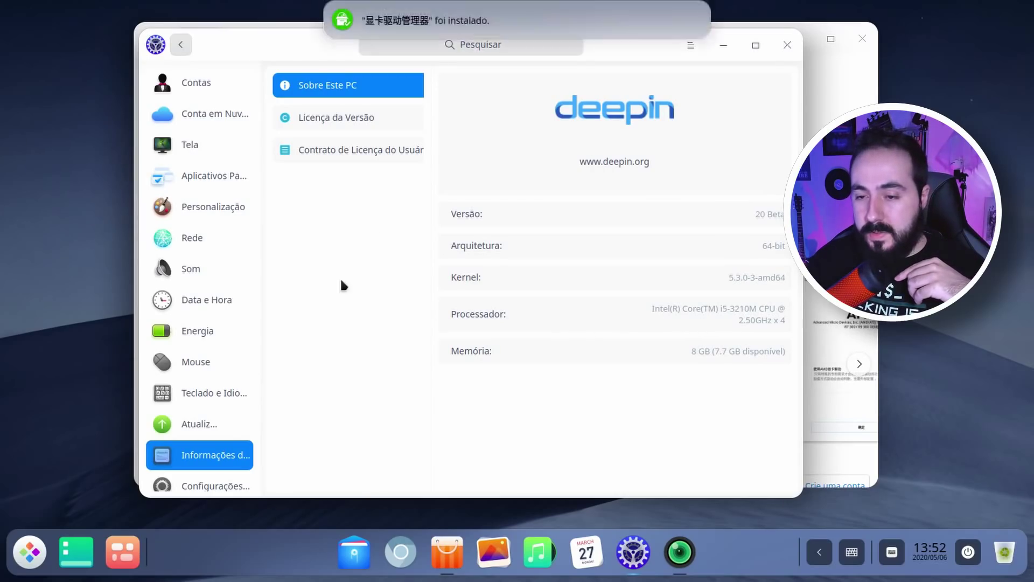
pyautogui.click(696, 32)
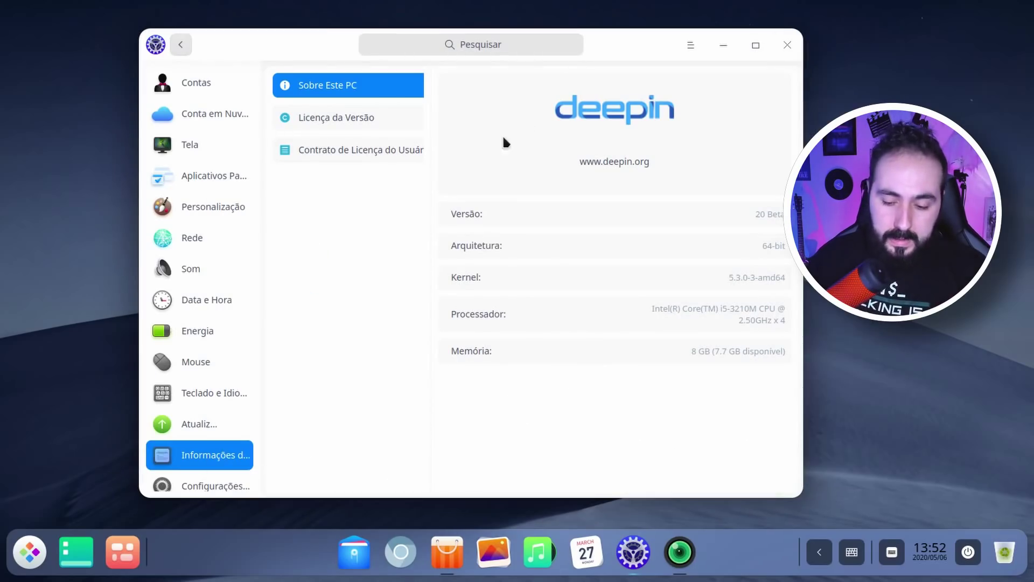
# Search the launcher for "driver" and open the graphics driver manager
pyautogui.press('super')
pyautogui.write('driver')
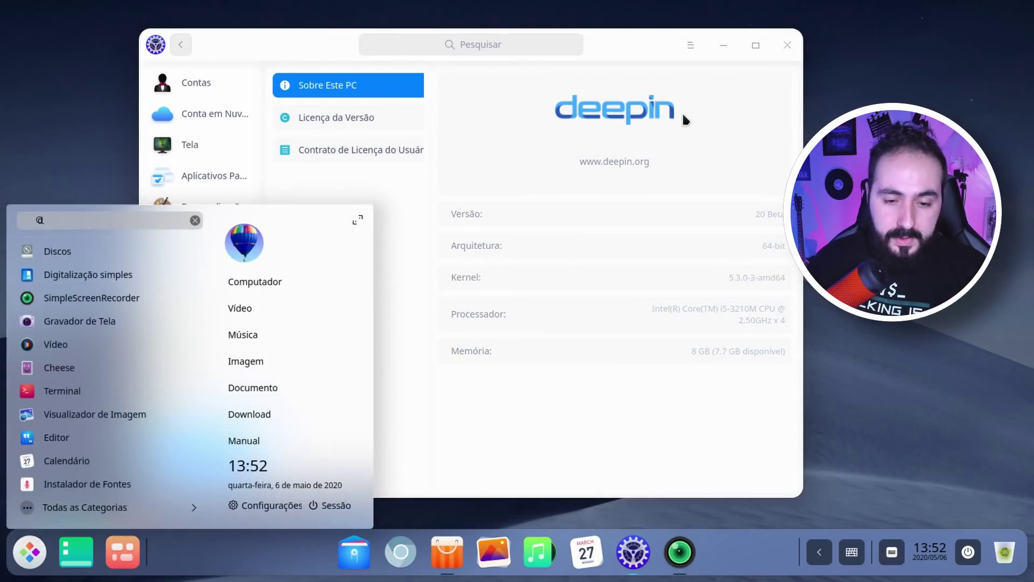
pyautogui.press('Return')
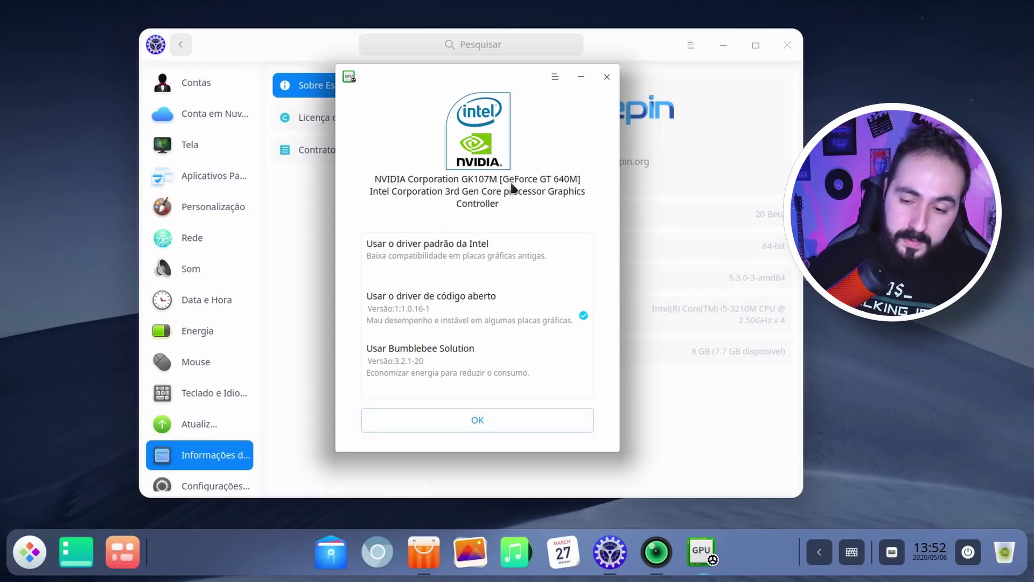
# Move the graphics driver manager's window, close it and reposition the Control Center window
pyautogui.click(661, 563)
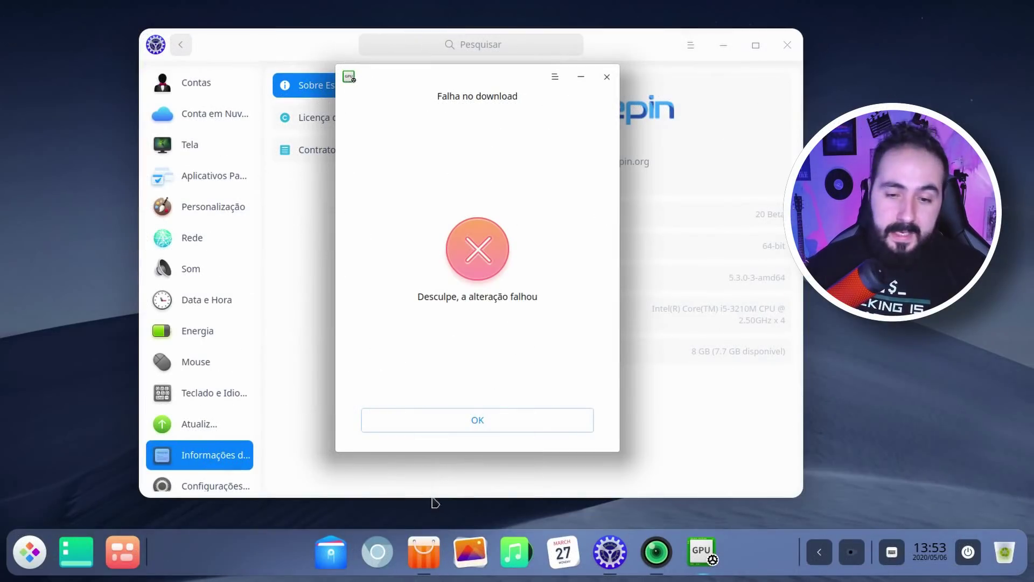
pyautogui.moveTo(481, 90); pyautogui.dragTo(500, 99)
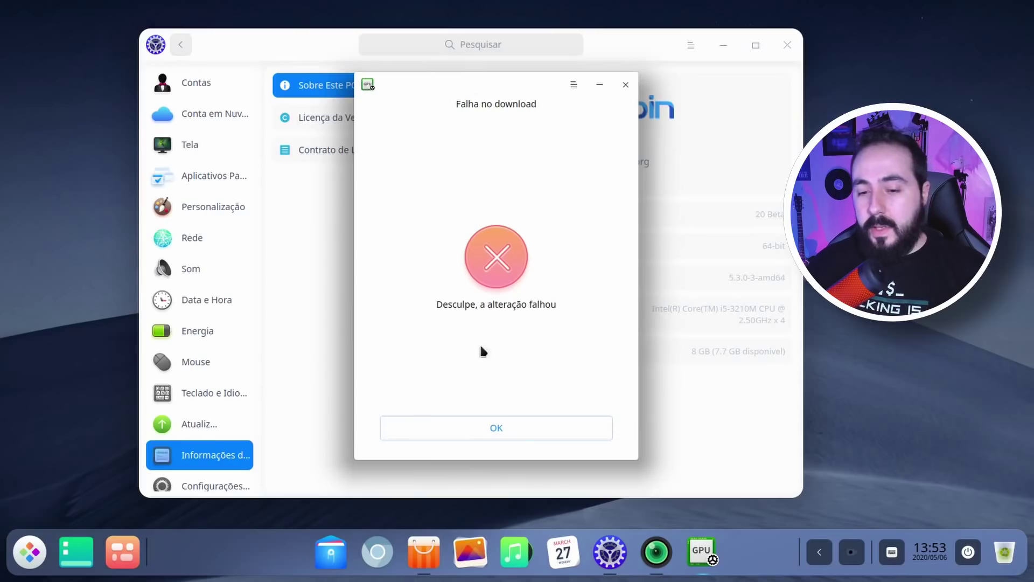
pyautogui.click(522, 423)
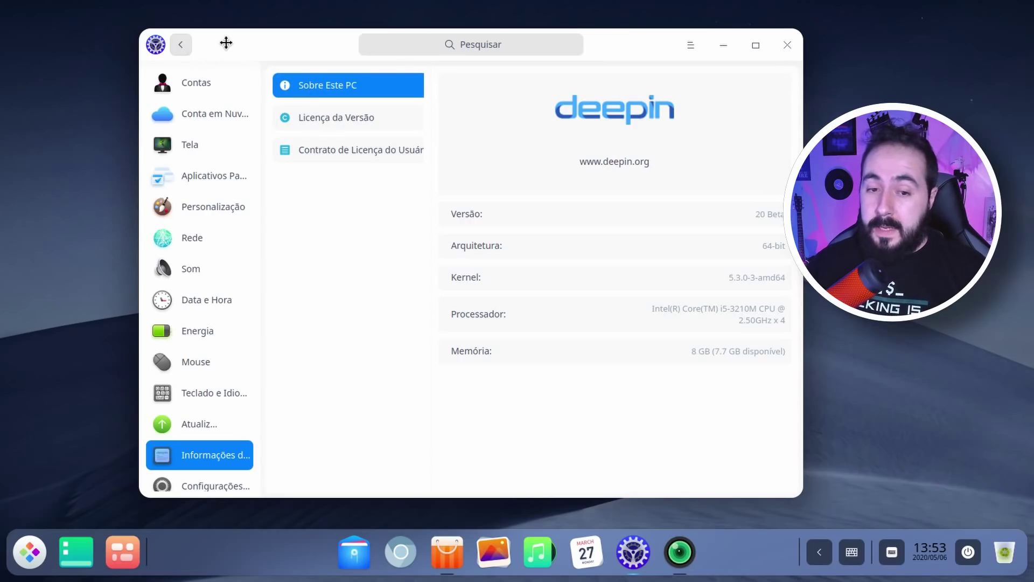
pyautogui.moveTo(226, 42); pyautogui.dragTo(211, 41)
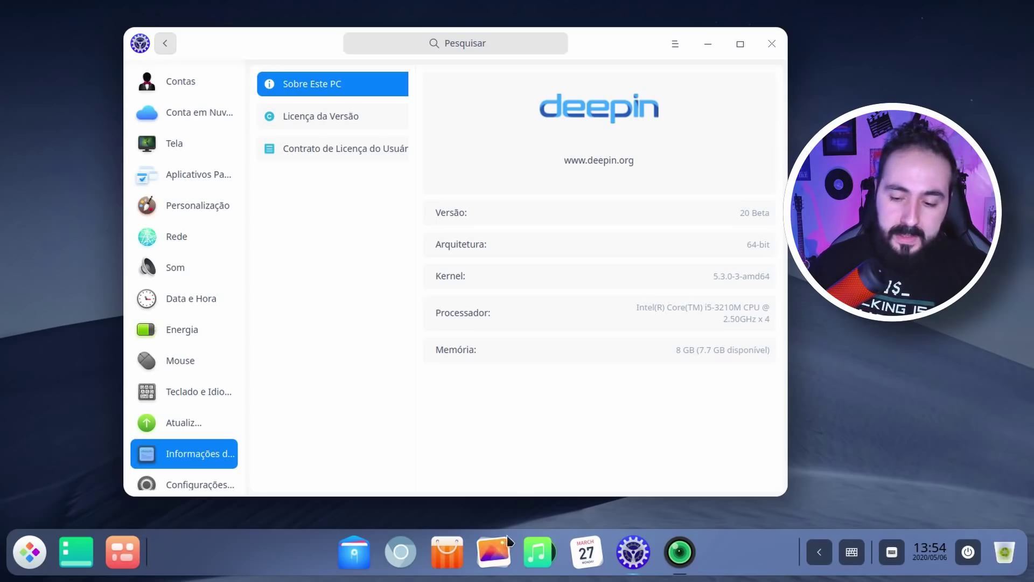
# Open the photo album application and import all pictures from the Wallpapers folder in Imagens
pyautogui.click(492, 555)
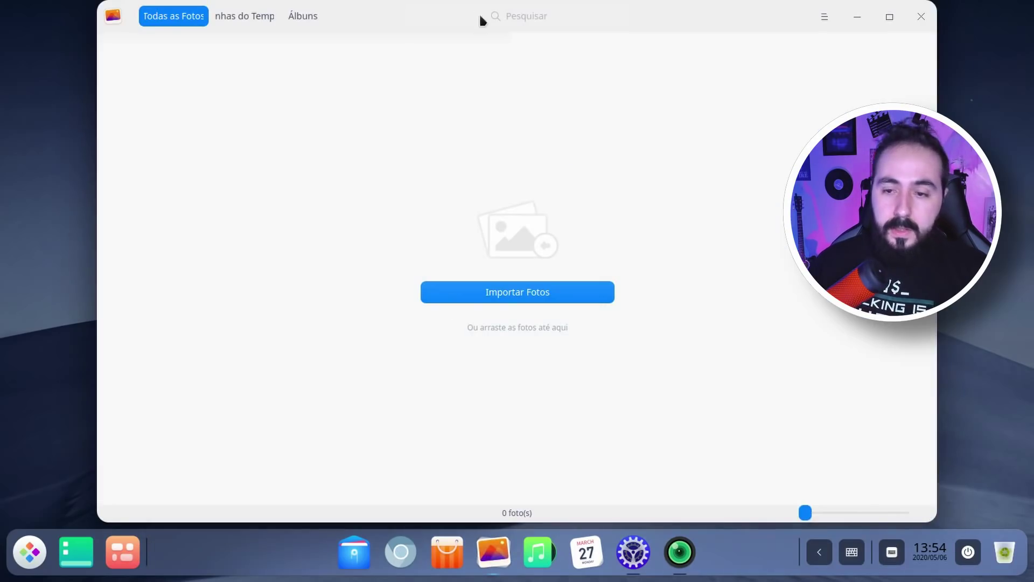
pyautogui.moveTo(480, 17); pyautogui.dragTo(442, 18)
pyautogui.click(186, 19)
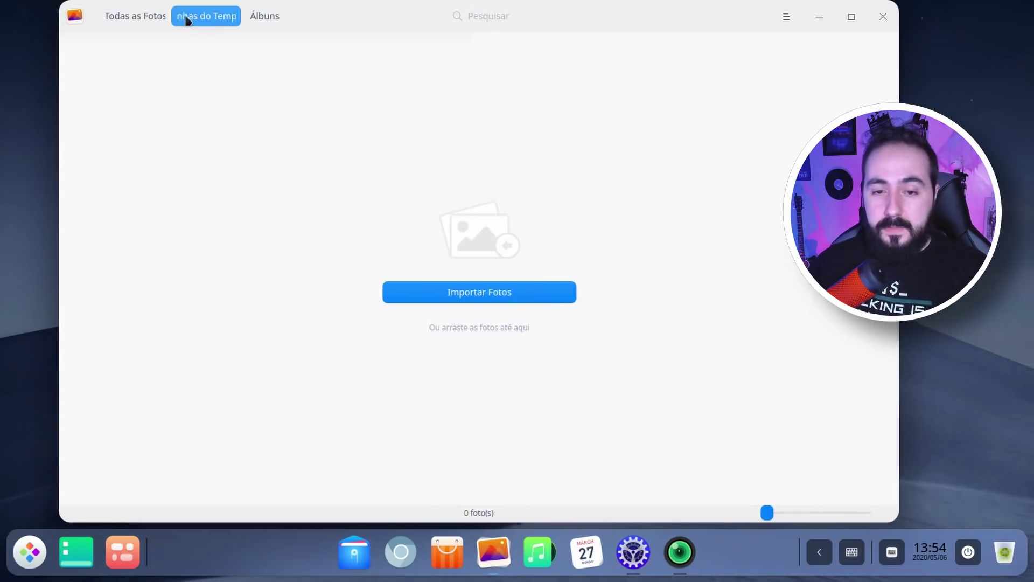
pyautogui.click(528, 293)
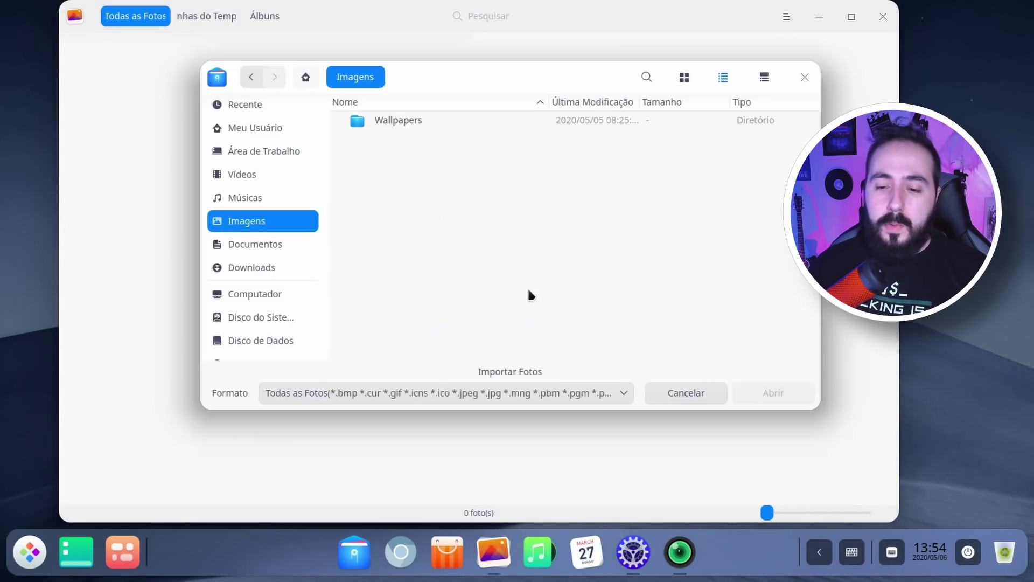
pyautogui.doubleClick(403, 119)
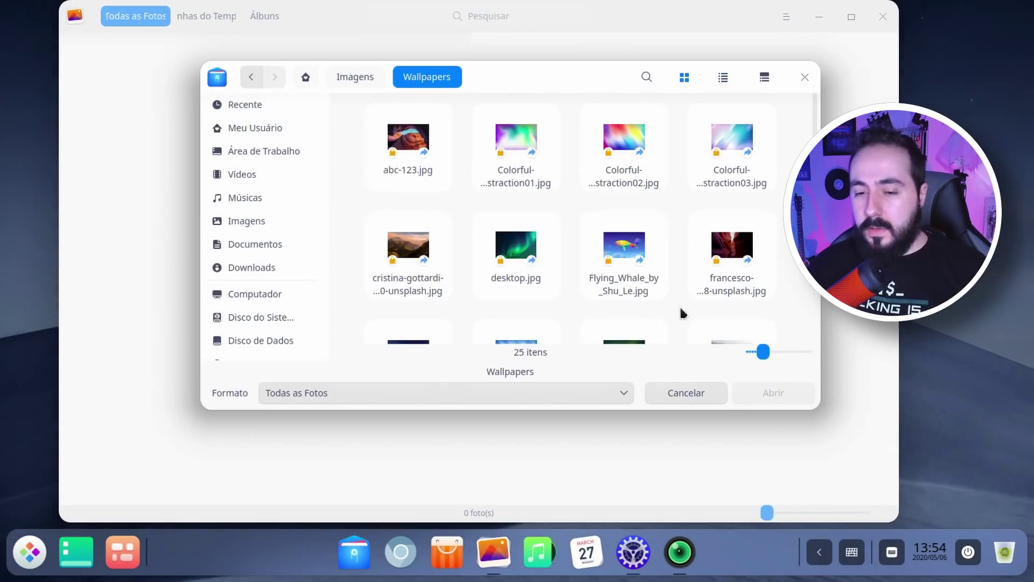
pyautogui.click(443, 144)
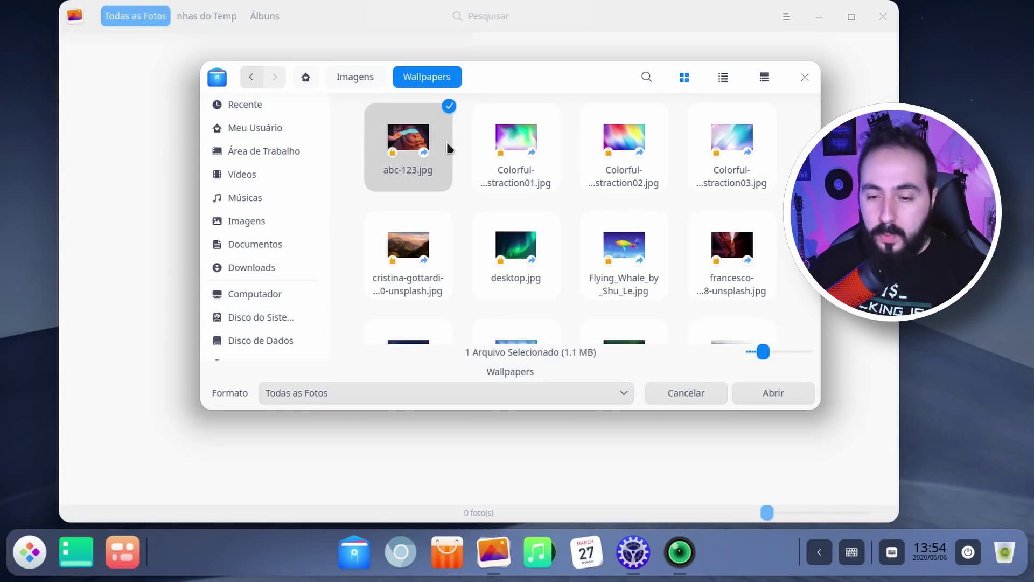
pyautogui.hotkey('ctrl', 'a')
pyautogui.click(796, 398)
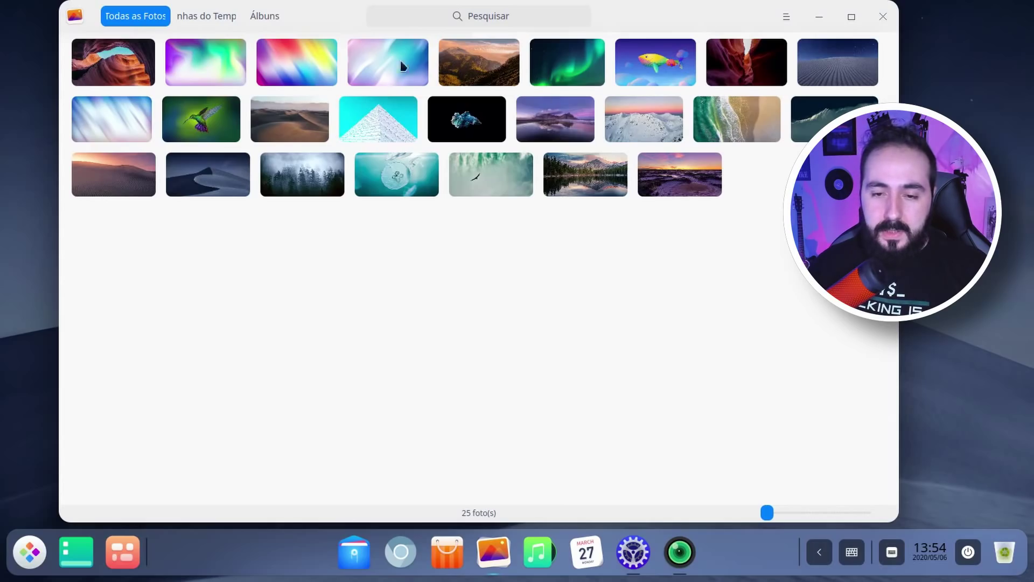
# Maximize the photo album, view the white pyramid-like building picture, return to the gallery, restore the window and close it
pyautogui.click(851, 16)
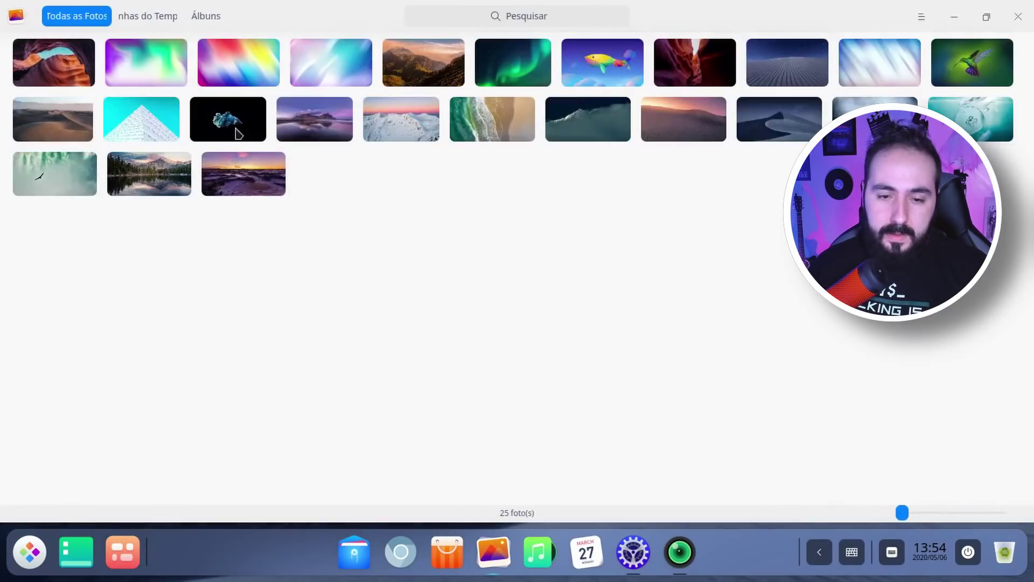
pyautogui.doubleClick(158, 110)
pyautogui.press('Escape')
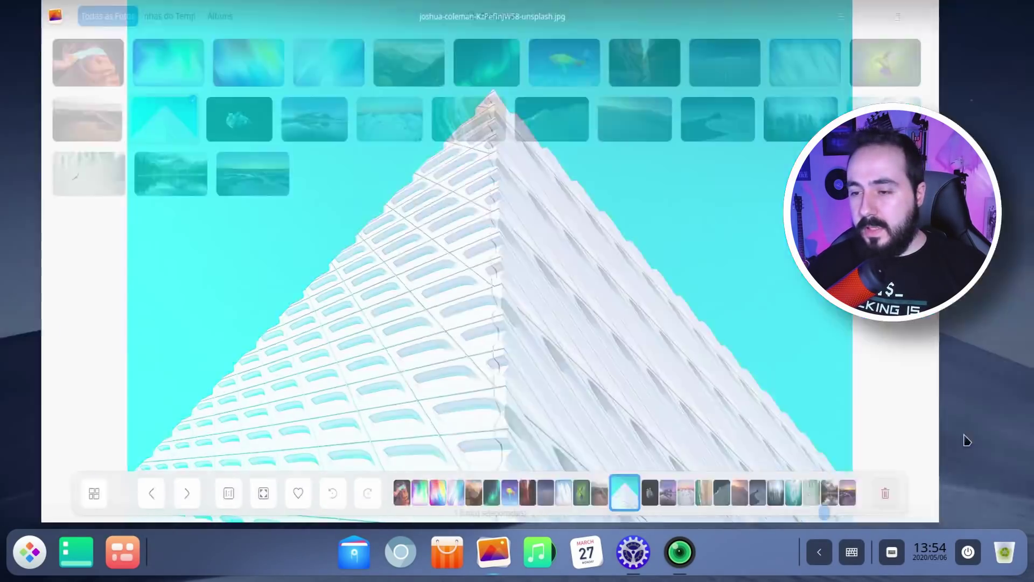
pyautogui.click(987, 16)
pyautogui.click(883, 16)
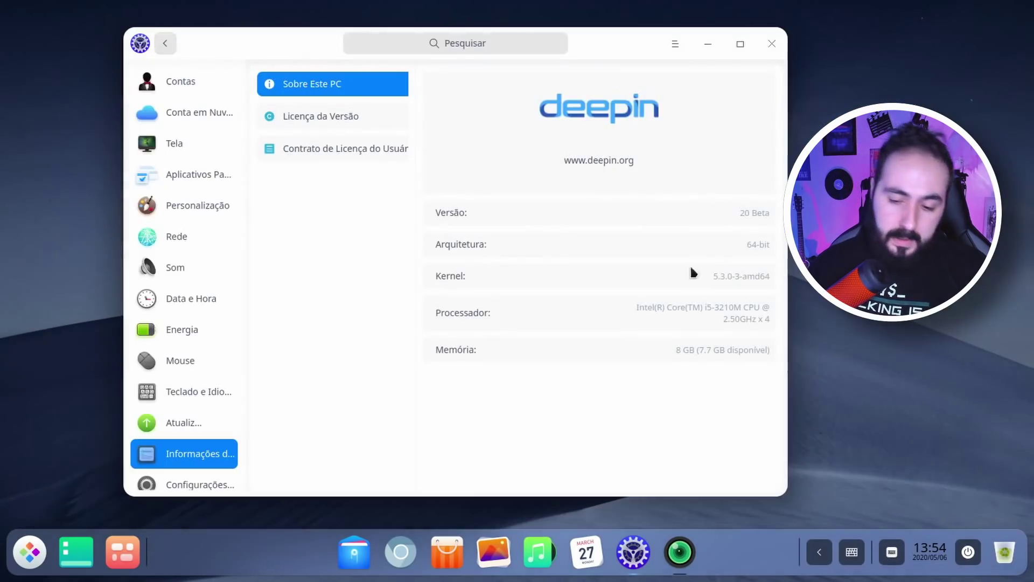
# Open the music player, add bensound-sunny.mp3 from the Músicas folder and pause its playback
pyautogui.click(539, 548)
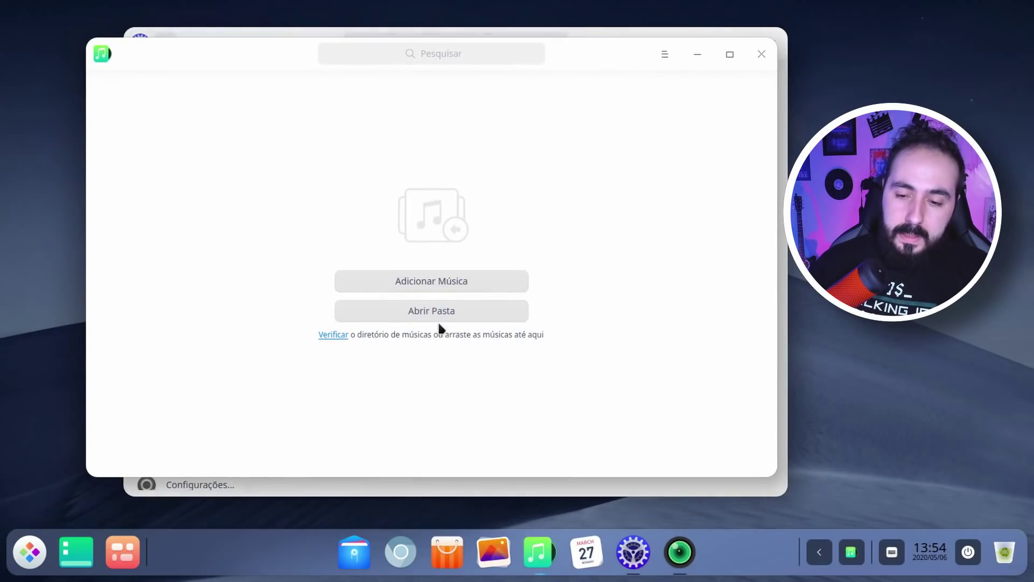
pyautogui.click(450, 281)
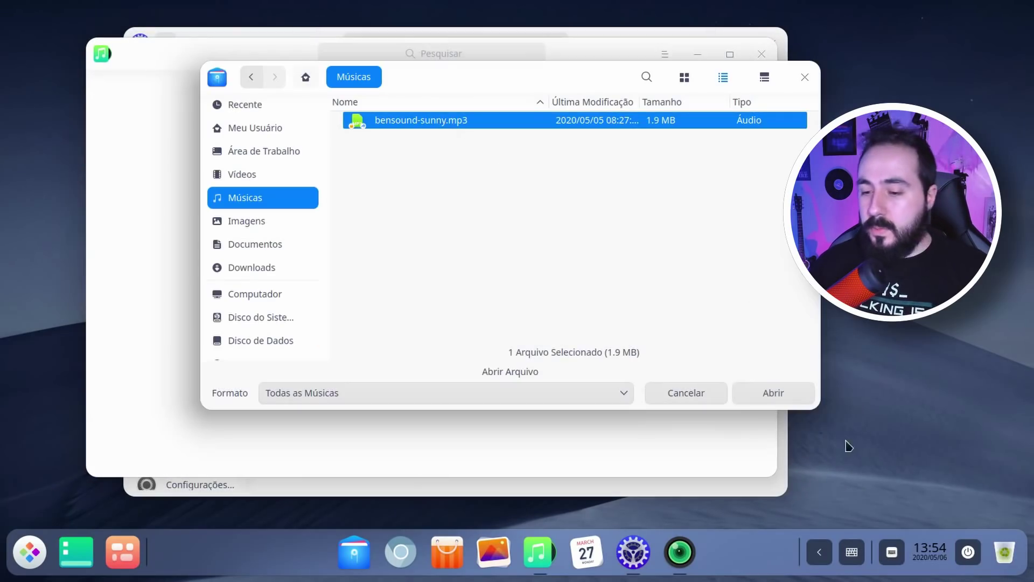
pyautogui.click(774, 393)
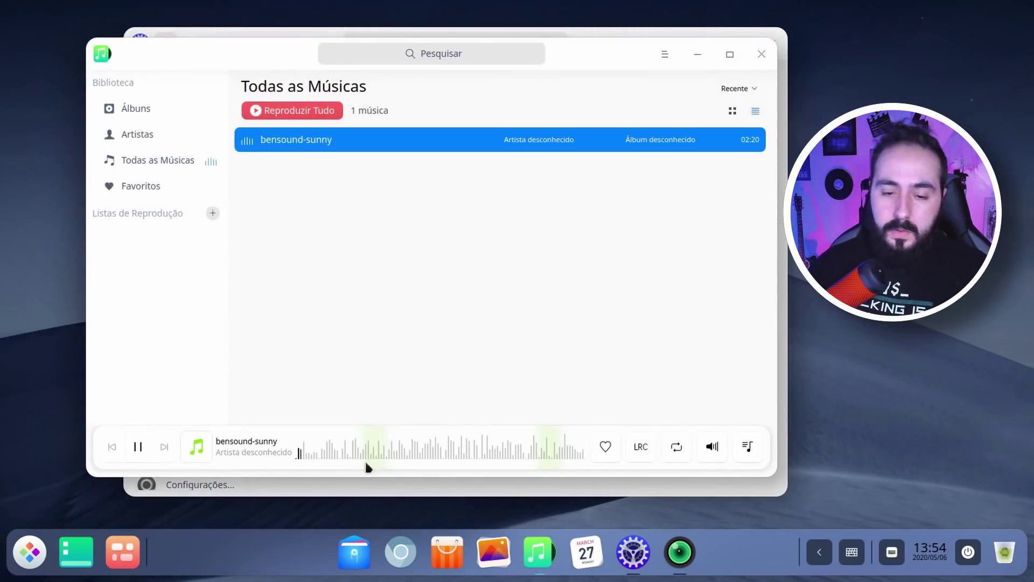
pyautogui.click(143, 453)
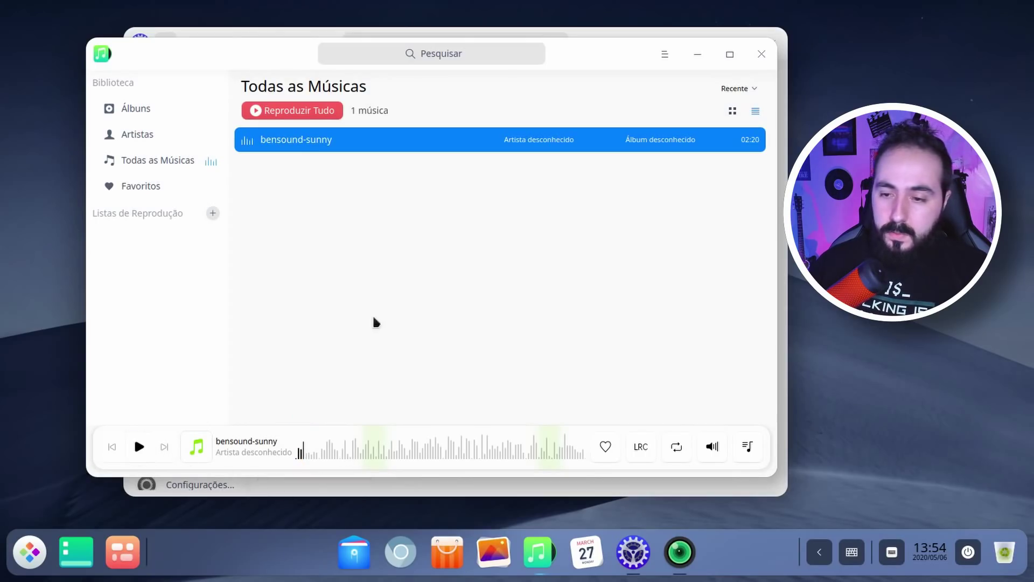
# Switch the music player to the dark theme and close it with the Sair option
pyautogui.click(665, 54)
pyautogui.moveTo(778, 141)
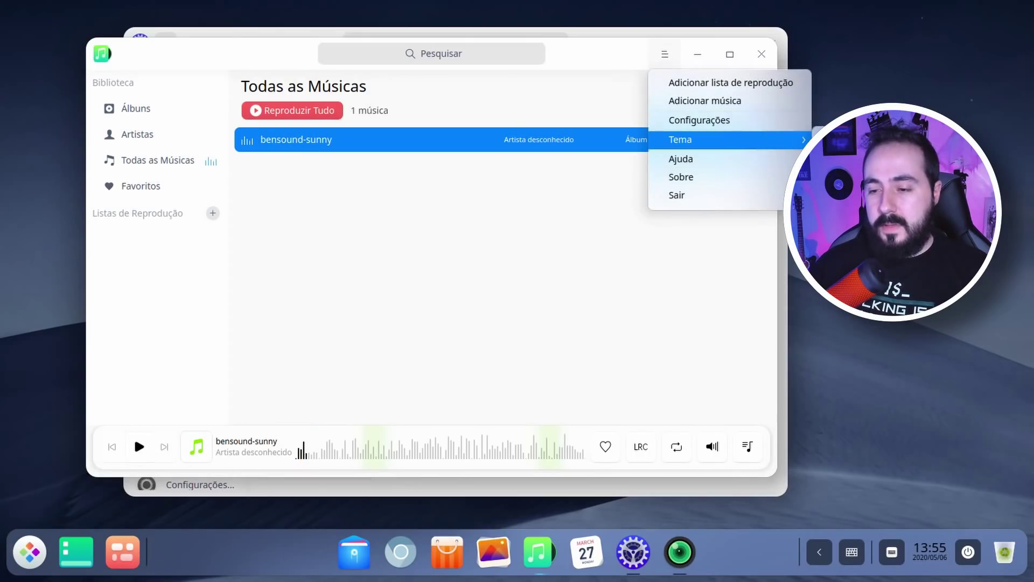
pyautogui.click(840, 159)
pyautogui.click(762, 54)
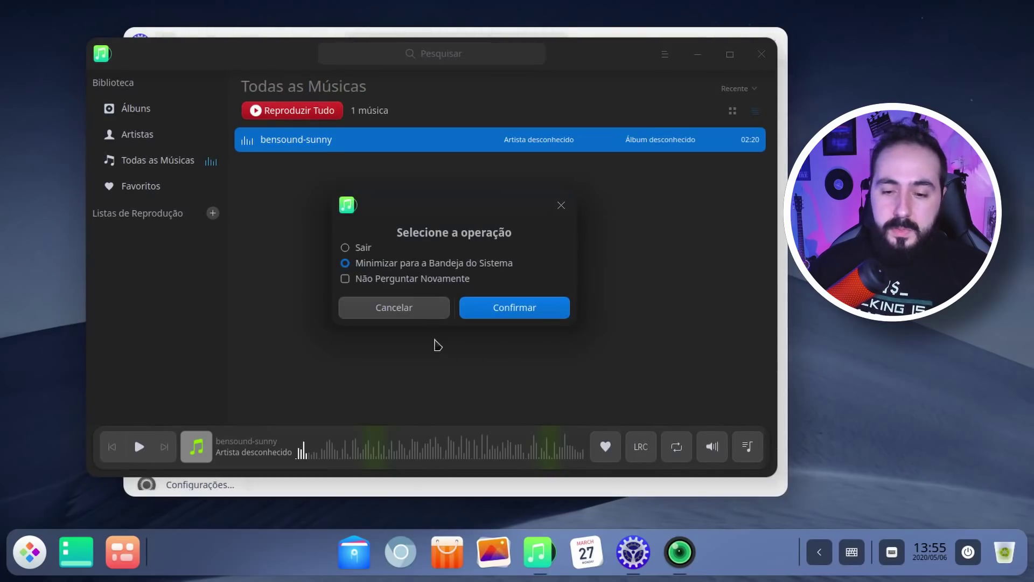
pyautogui.click(362, 247)
pyautogui.click(538, 322)
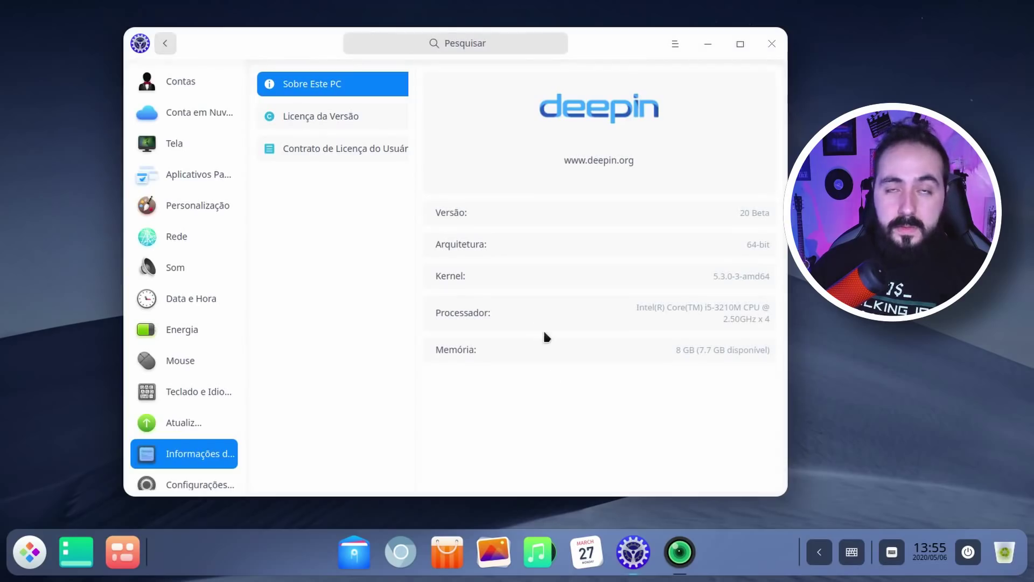
# Open the calendar, reposition its window, view the new event form for 7 May 2020 and cancel it
pyautogui.click(586, 553)
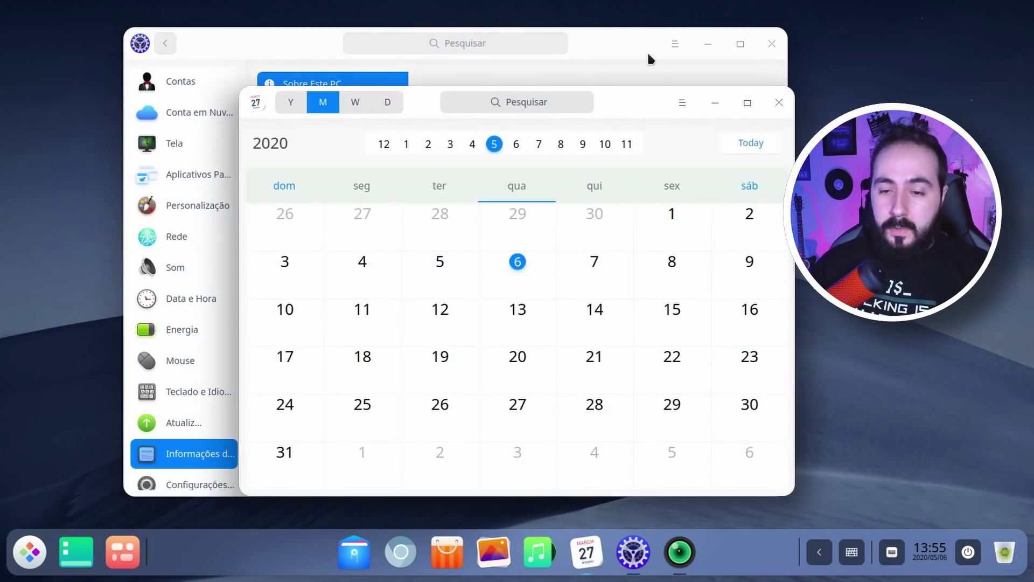
pyautogui.moveTo(639, 95); pyautogui.dragTo(573, 50)
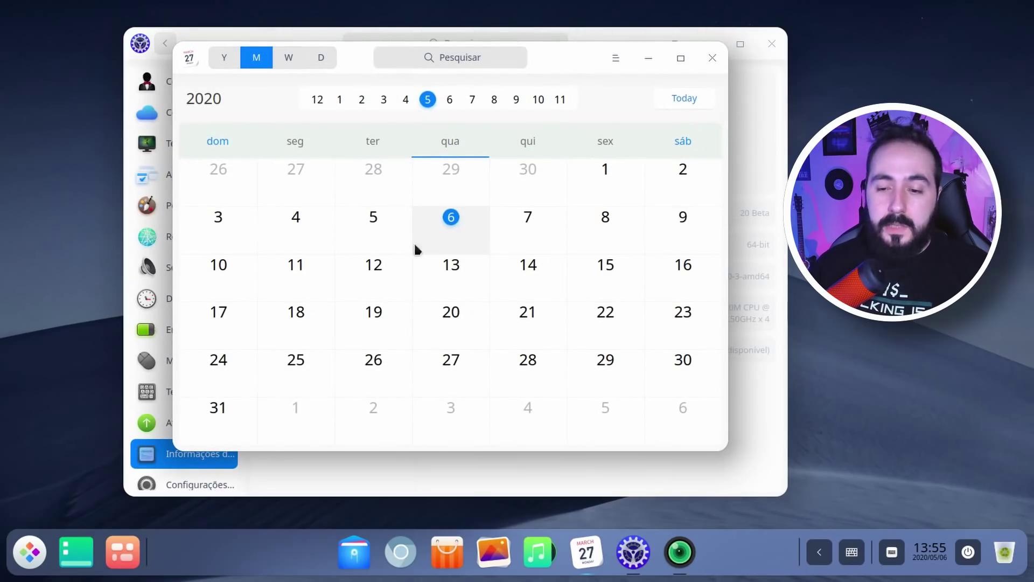
pyautogui.rightClick(552, 233)
pyautogui.click(623, 244)
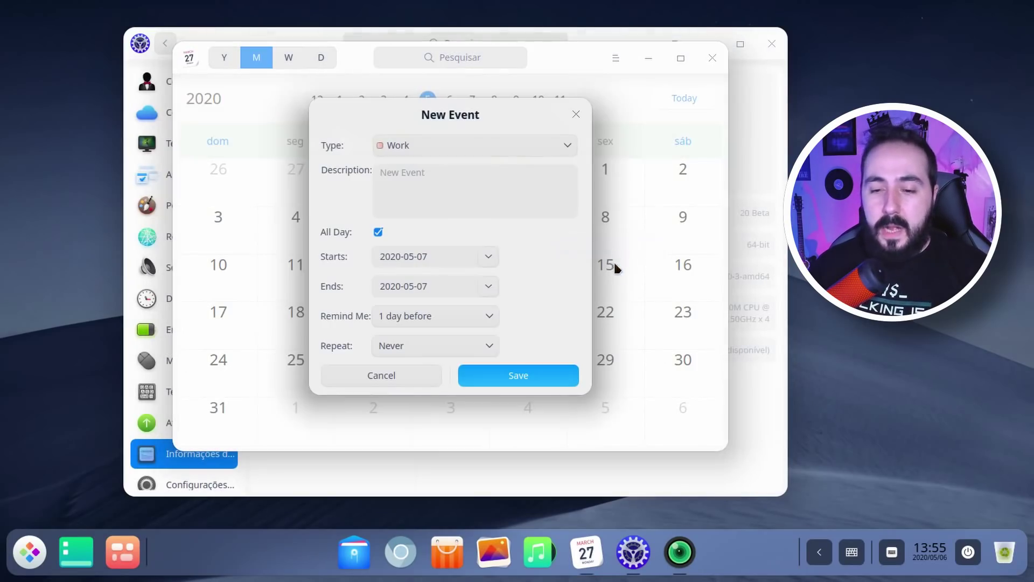
pyautogui.click(437, 215)
pyautogui.click(396, 374)
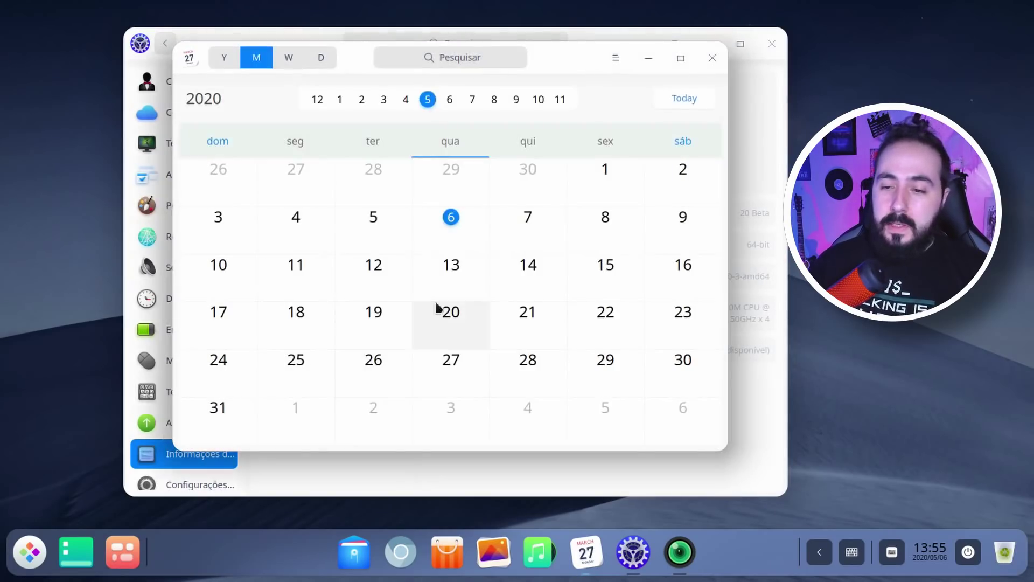
# Check the calendar's theme options and close it, reopen it from the dock clock and close it again
pyautogui.click(615, 58)
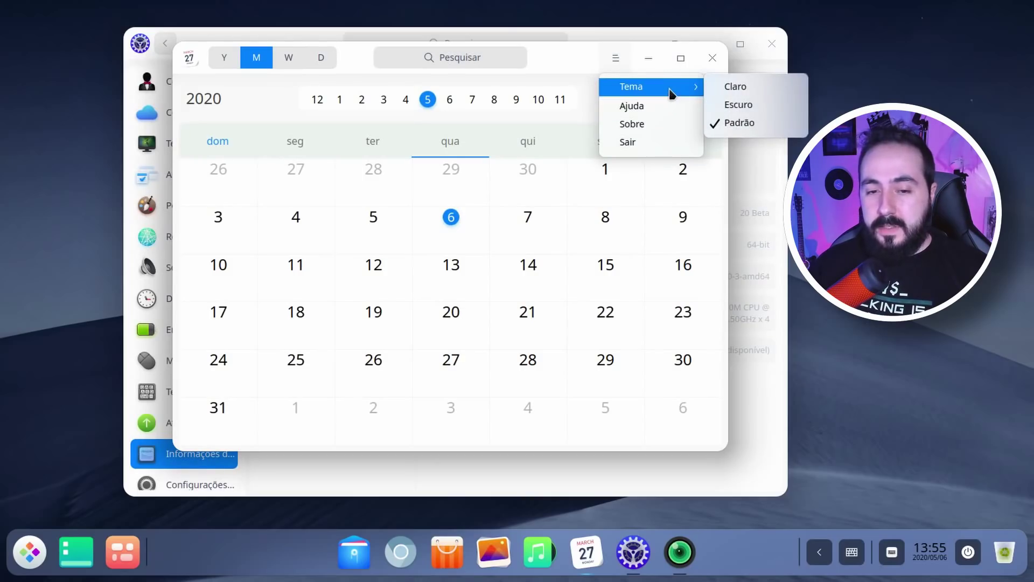
pyautogui.click(350, 57)
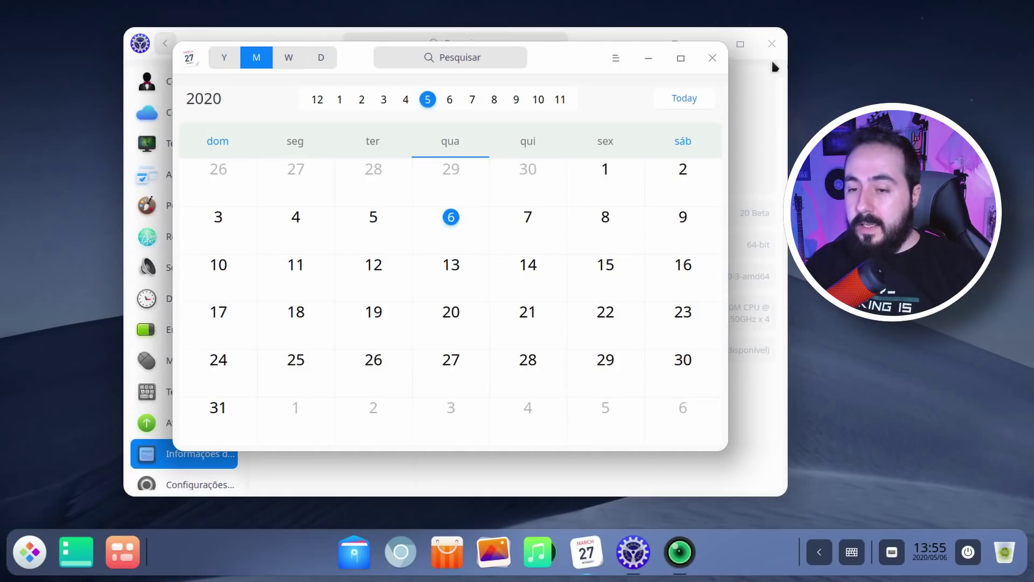
pyautogui.click(710, 56)
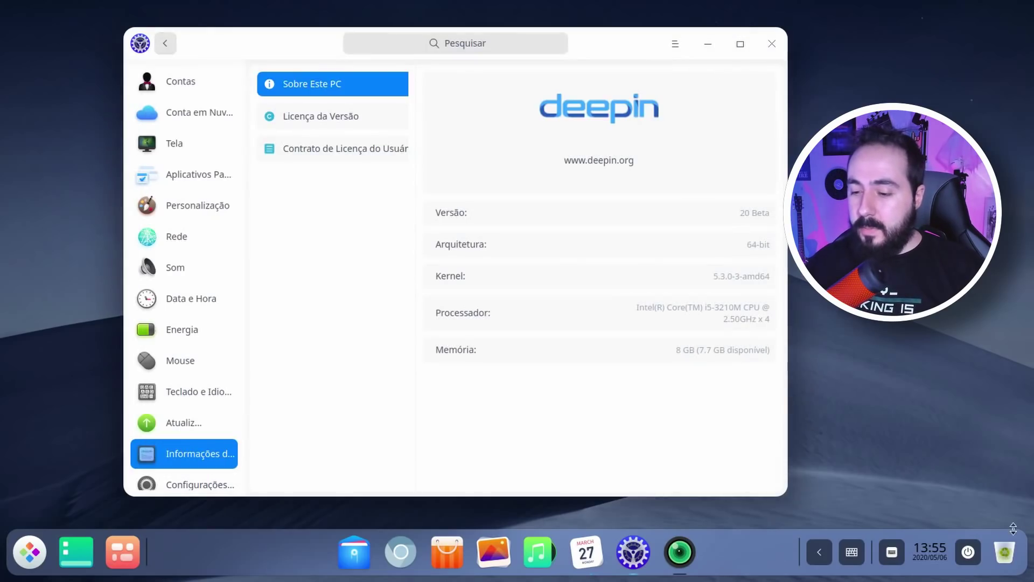
pyautogui.click(933, 553)
pyautogui.click(709, 57)
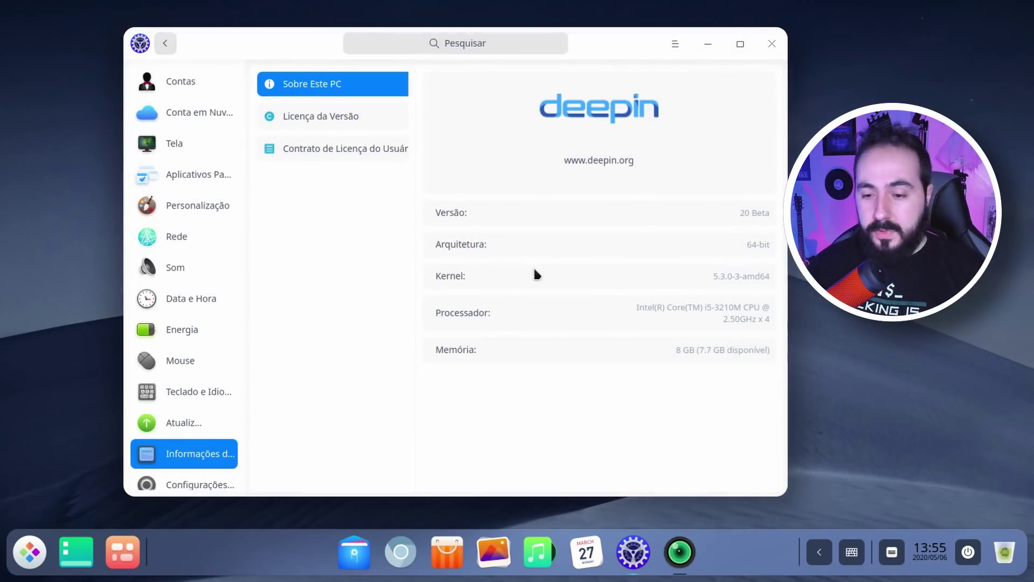
# Preview the SimpleScreenRecorder window from the dock, switch back to the Control Center and reposition its window
pyautogui.moveTo(686, 547)
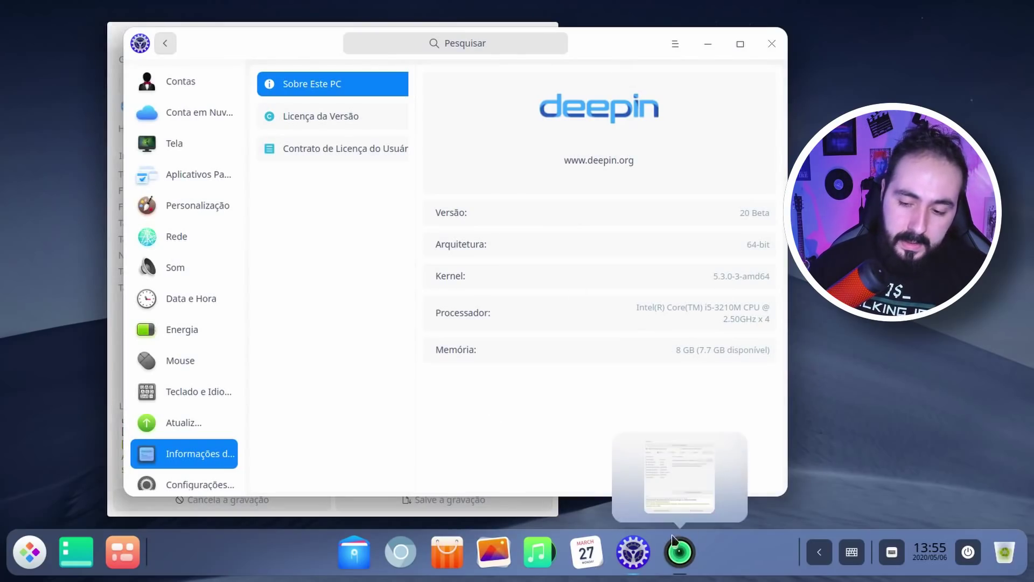
pyautogui.moveTo(642, 463)
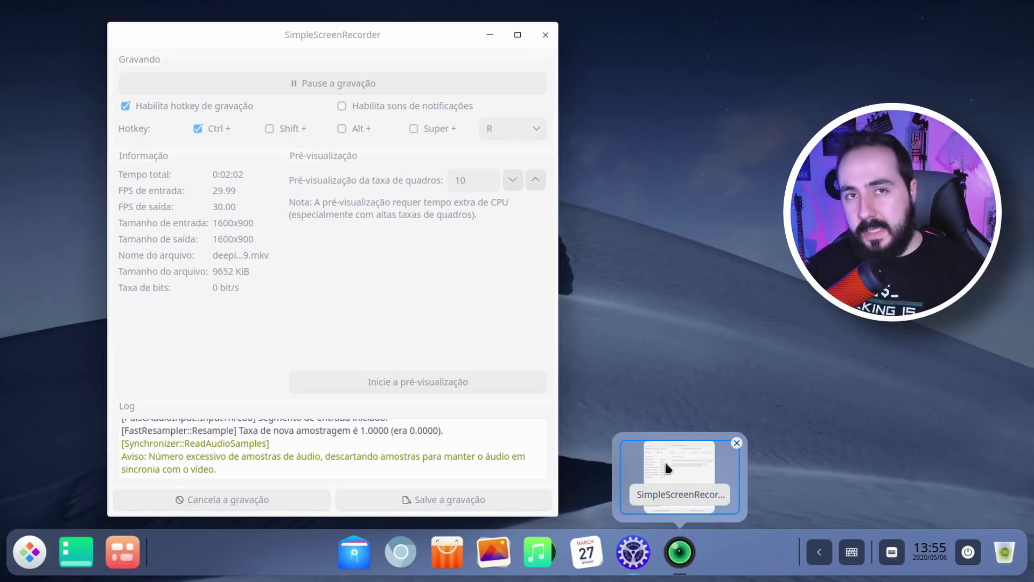
pyautogui.click(632, 552)
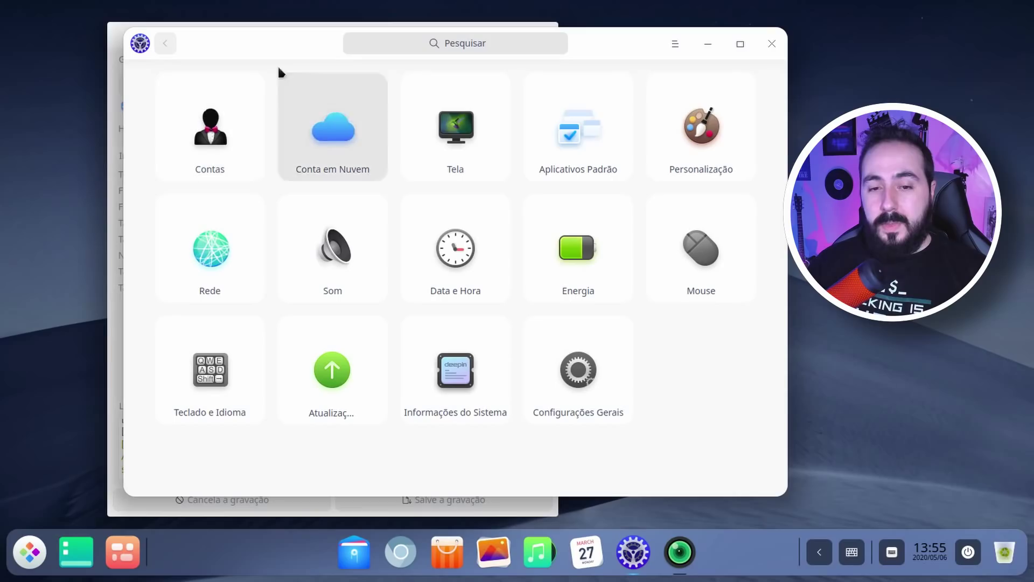
pyautogui.moveTo(262, 43); pyautogui.dragTo(246, 48)
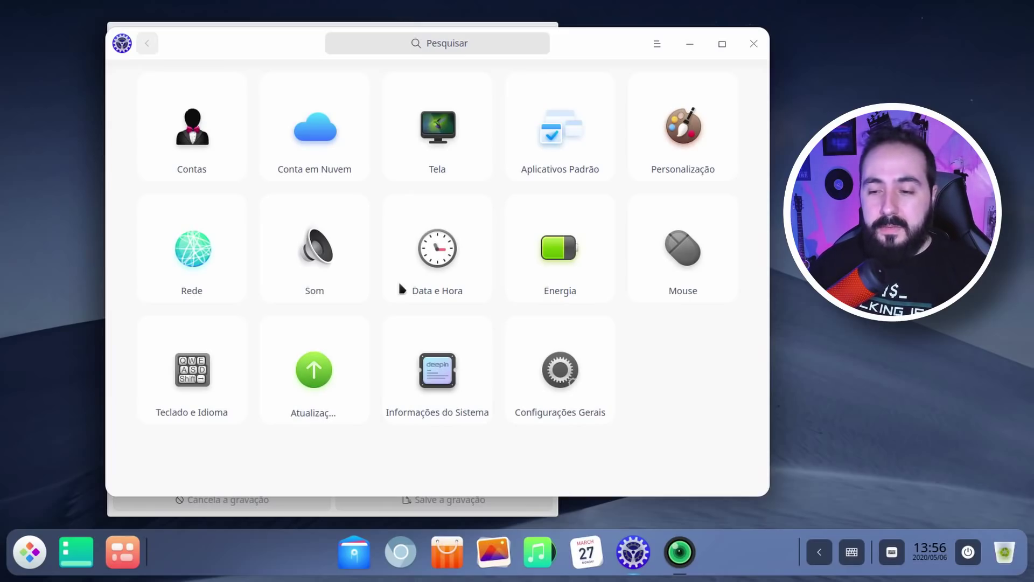
pyautogui.moveTo(593, 38); pyautogui.dragTo(609, 38)
# Open the Contas settings, look at the full name field and the Login Automático authentication prompt, and cancel both
pyautogui.click(208, 129)
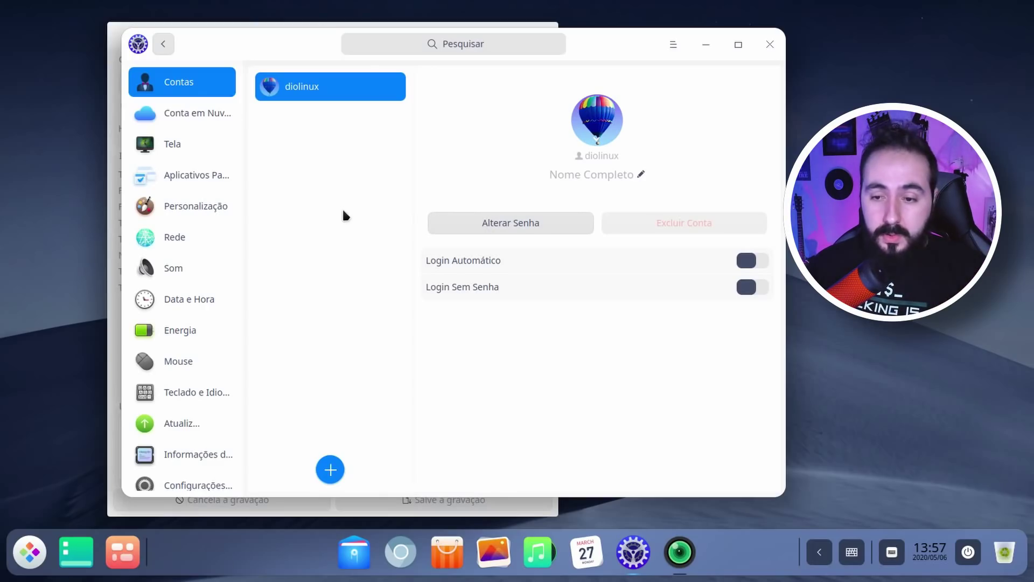
pyautogui.click(637, 174)
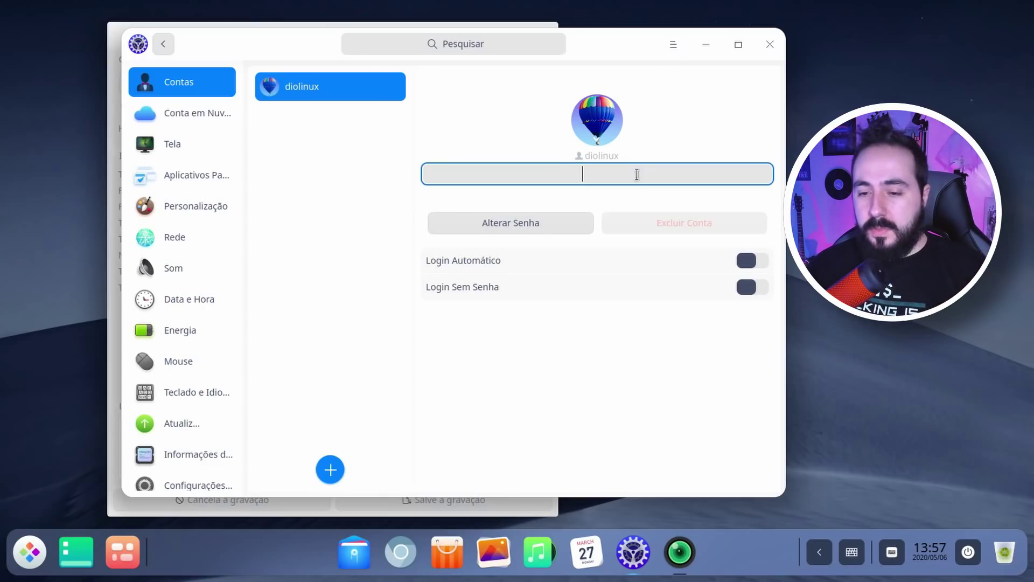
pyautogui.click(658, 122)
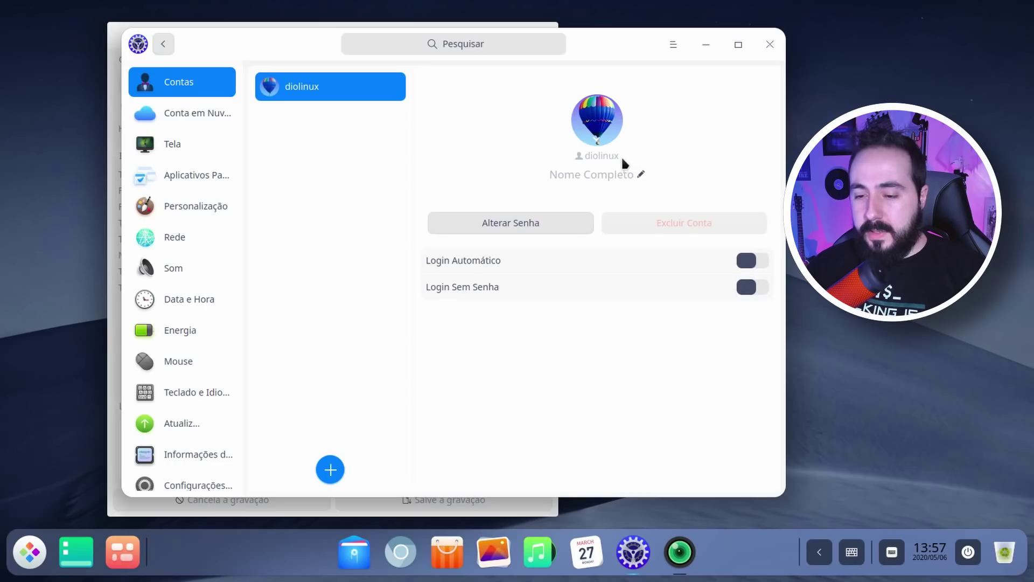
pyautogui.click(753, 263)
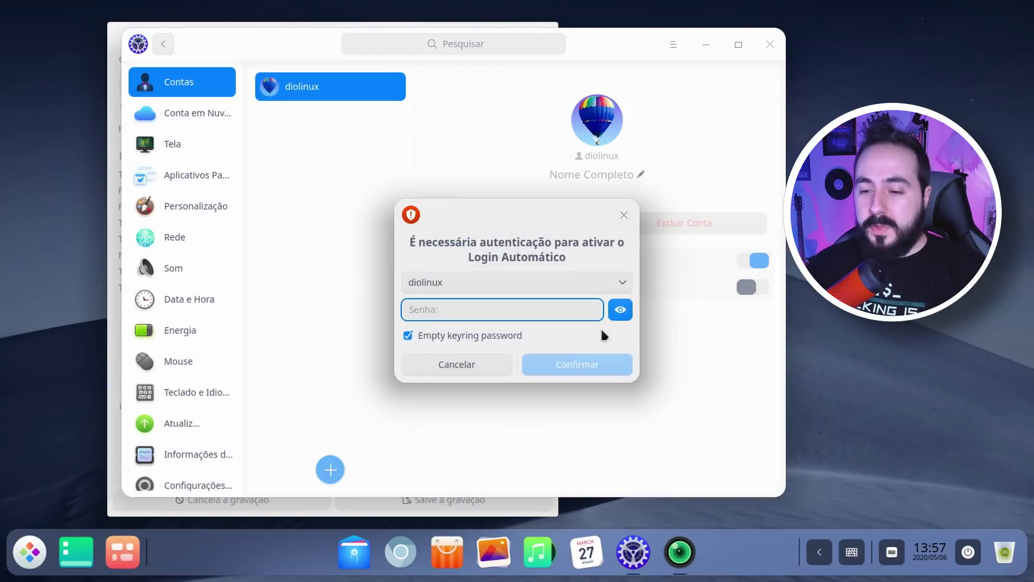
pyautogui.click(474, 364)
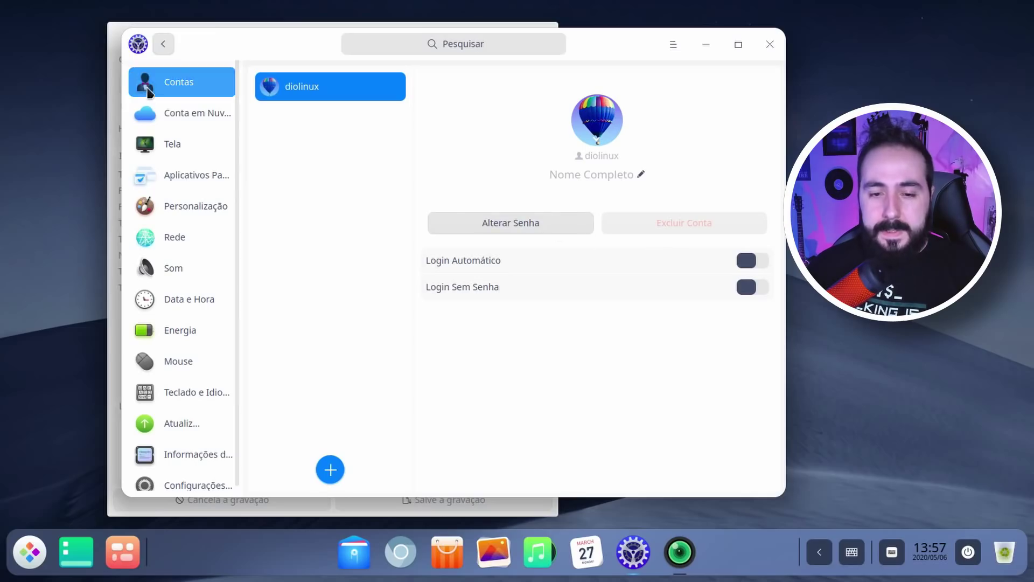
# Open the Conta em Nuvem settings and bring up the cloud account sign-in form
pyautogui.click(171, 111)
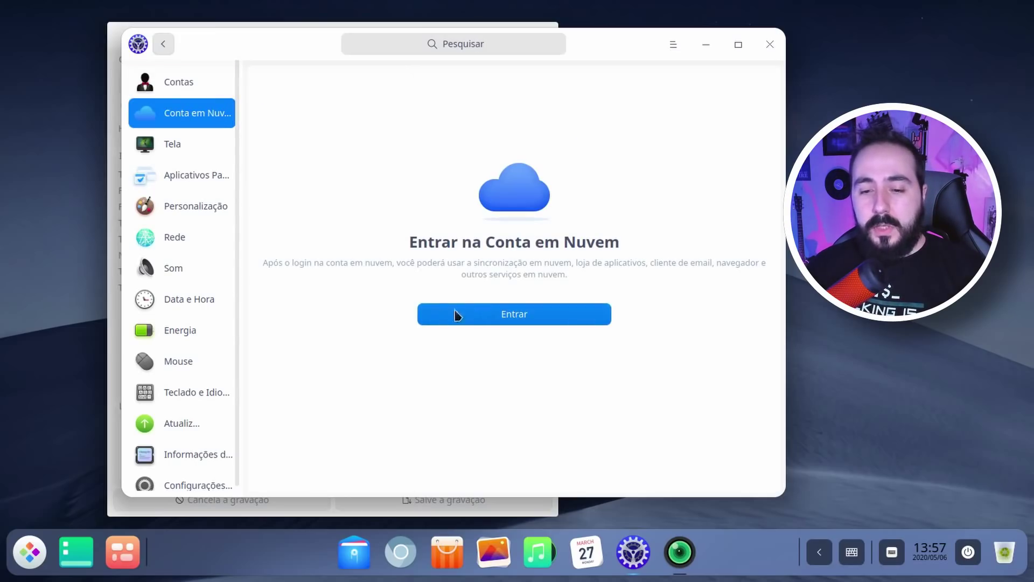
pyautogui.click(526, 320)
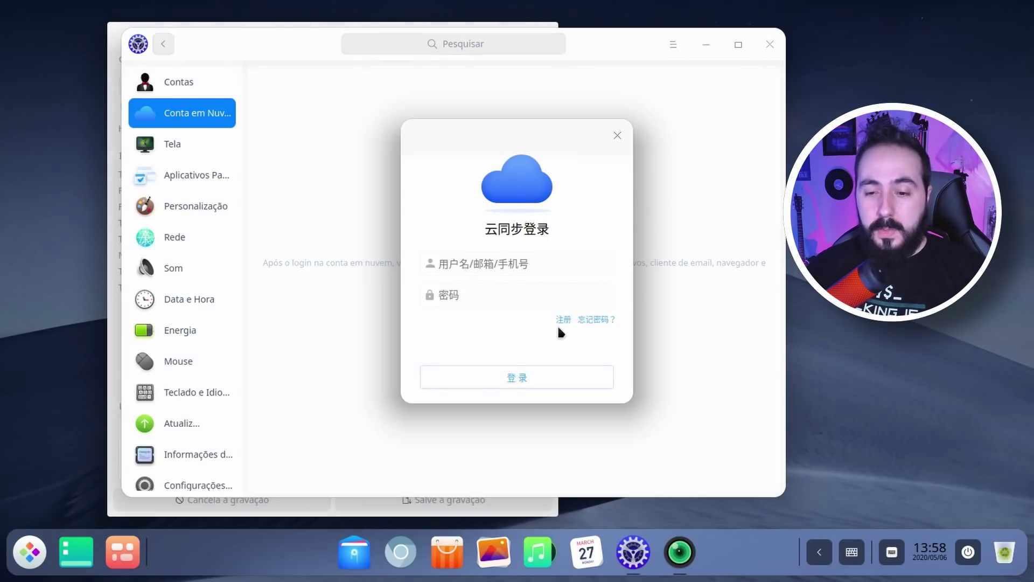
# Dismiss the cloud account sign-in form without entering credentials and open the Tela settings
pyautogui.click(549, 269)
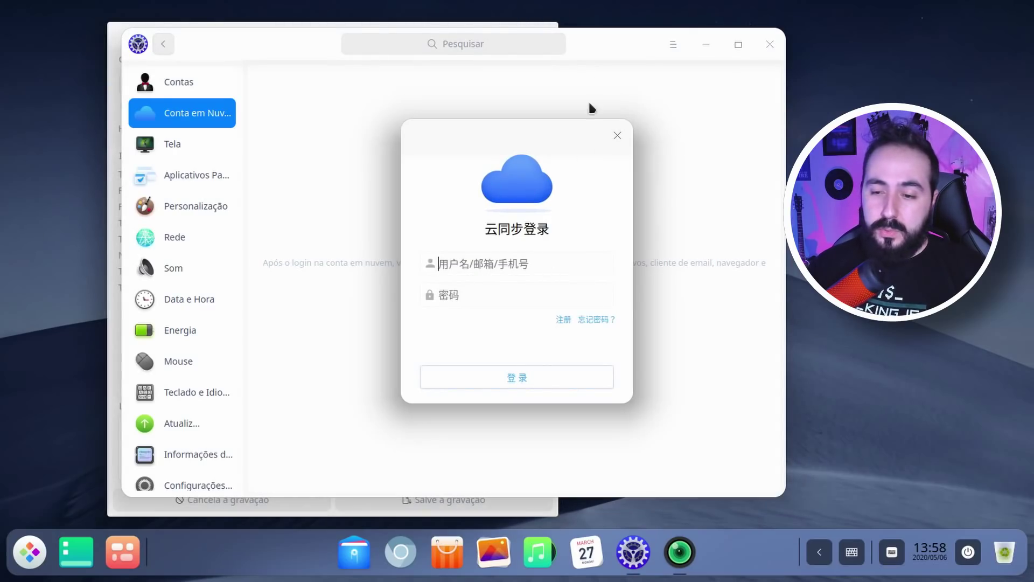
pyautogui.click(617, 135)
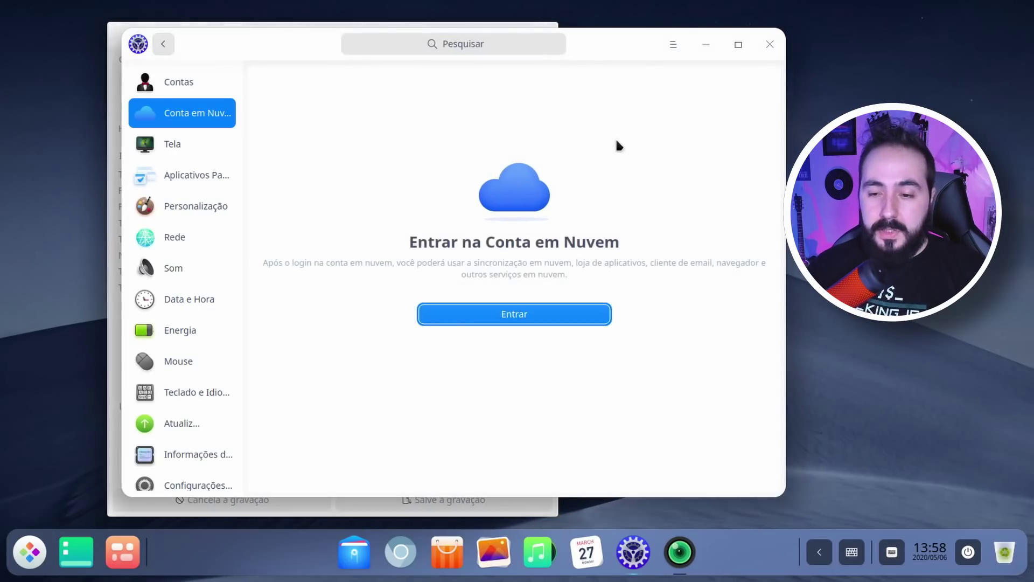
pyautogui.click(167, 146)
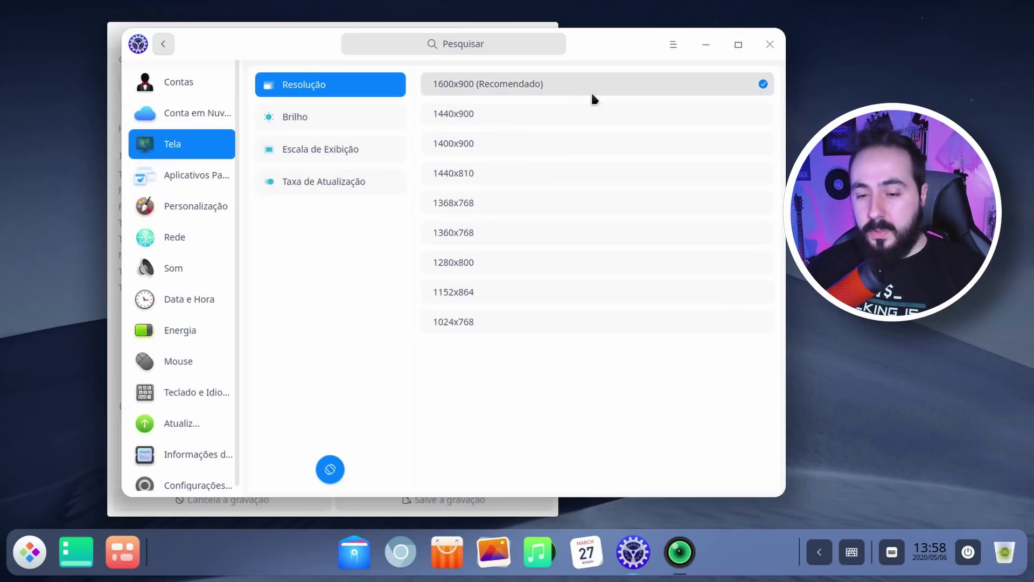
# Show the Brilho display settings and switch Modo Noturno on and back off
pyautogui.click(303, 111)
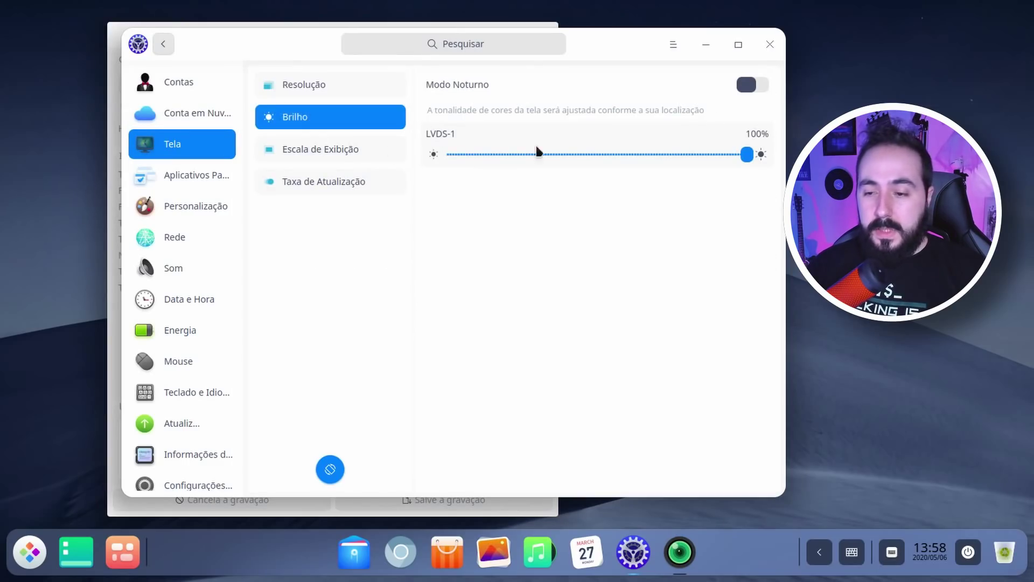
pyautogui.click(750, 91)
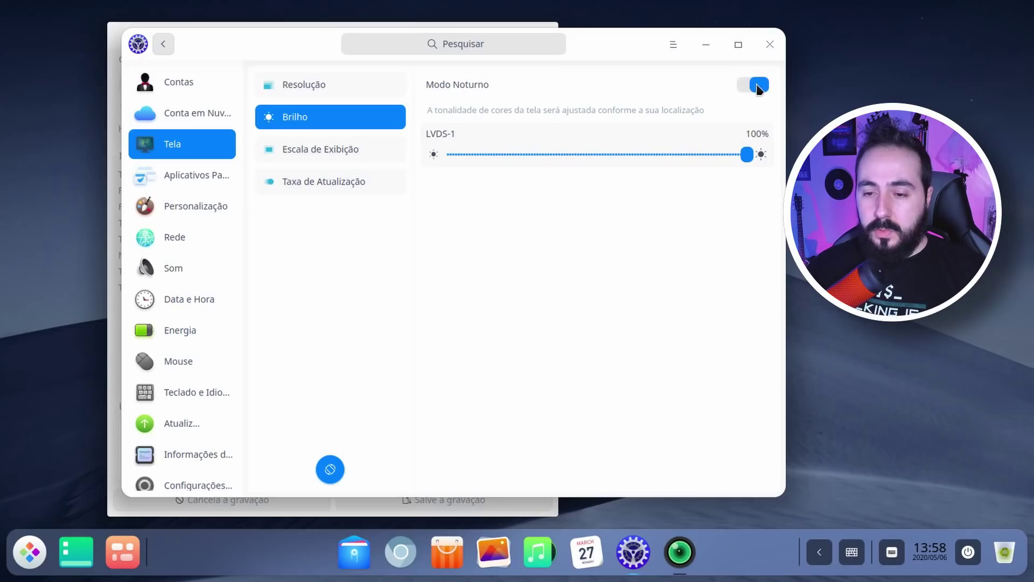
pyautogui.click(751, 90)
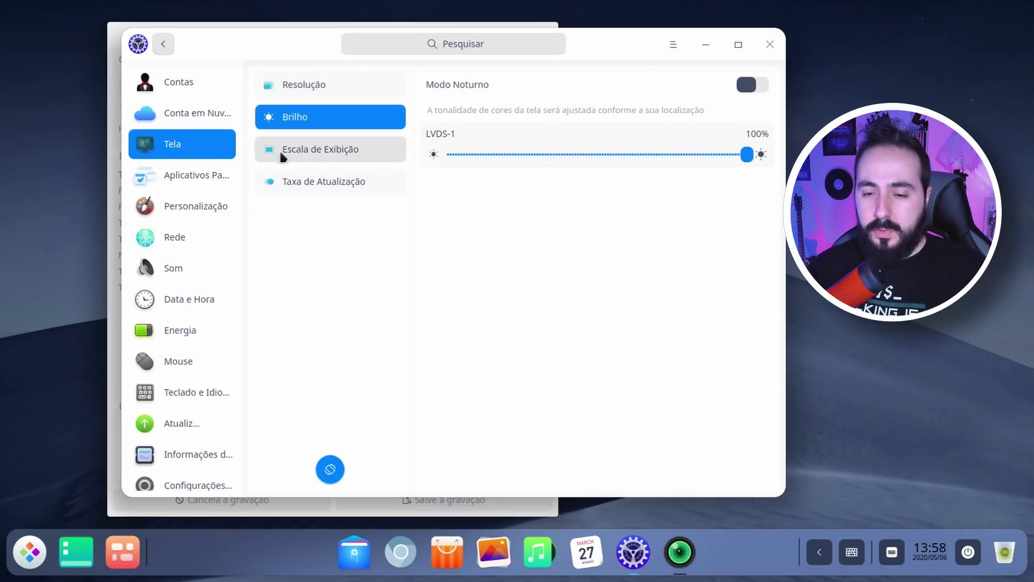
# View the Escala de Exibição settings, bring up the screen rotation overlay and exit it without rotating
pyautogui.click(340, 147)
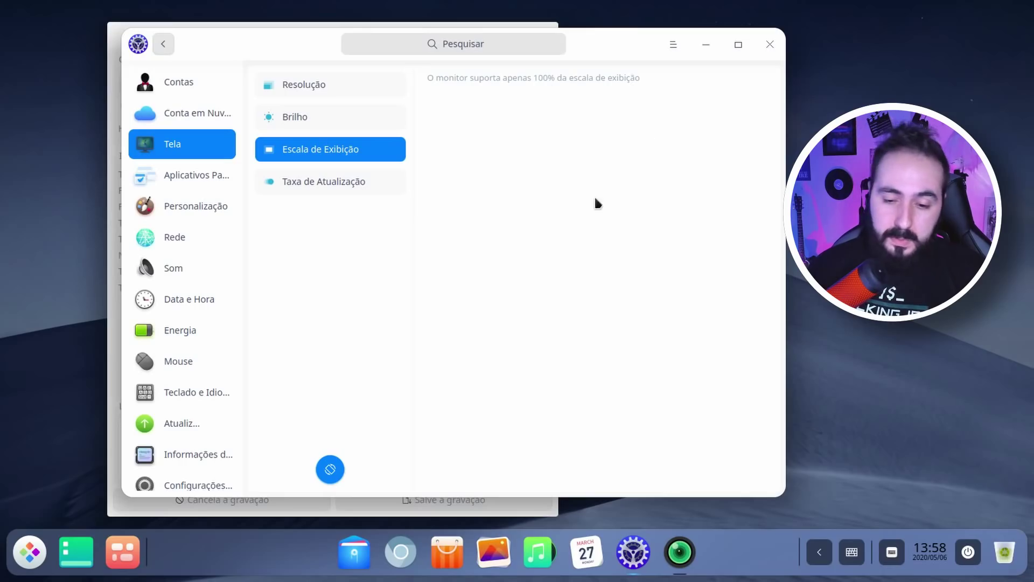
pyautogui.click(331, 470)
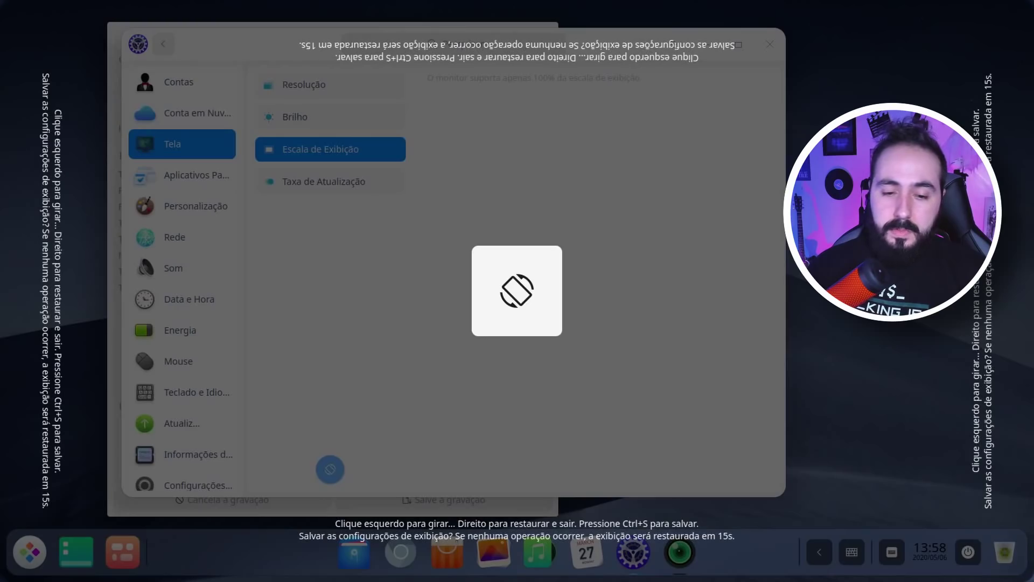
pyautogui.rightClick(330, 469)
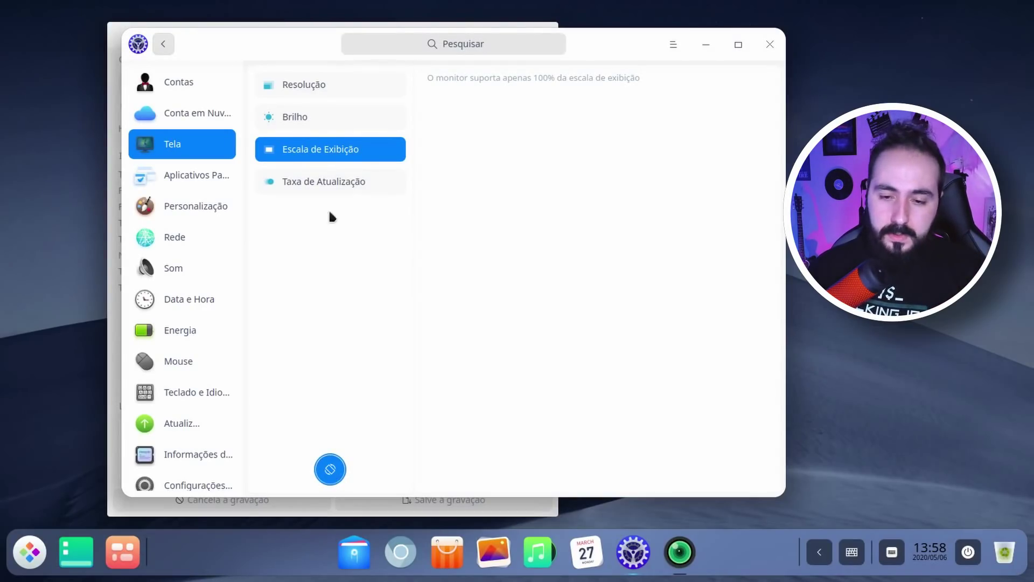
# Open the Taxa de Atualização settings and try to select the recommended 59.82Hz refresh rate
pyautogui.click(377, 183)
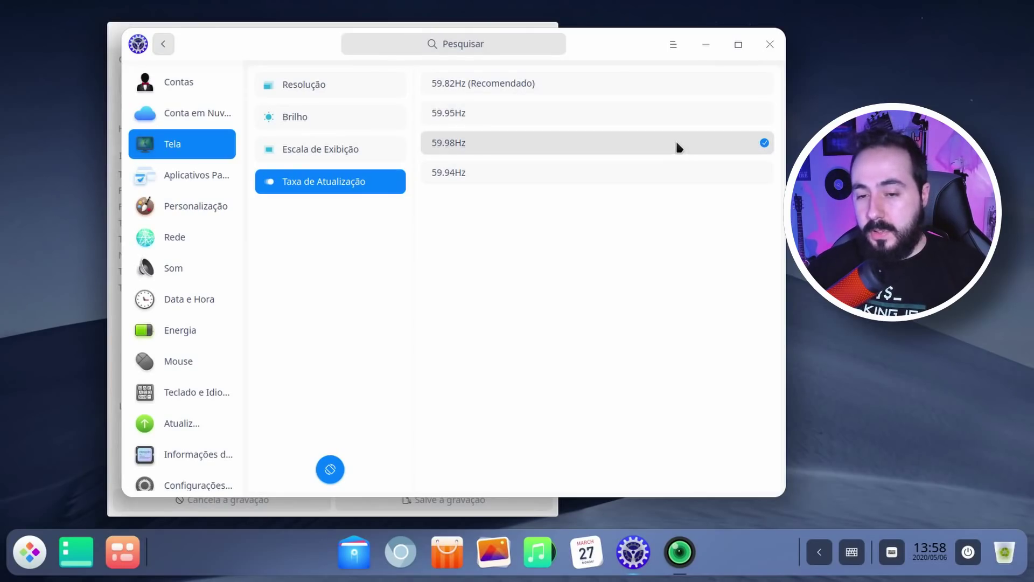
pyautogui.click(633, 82)
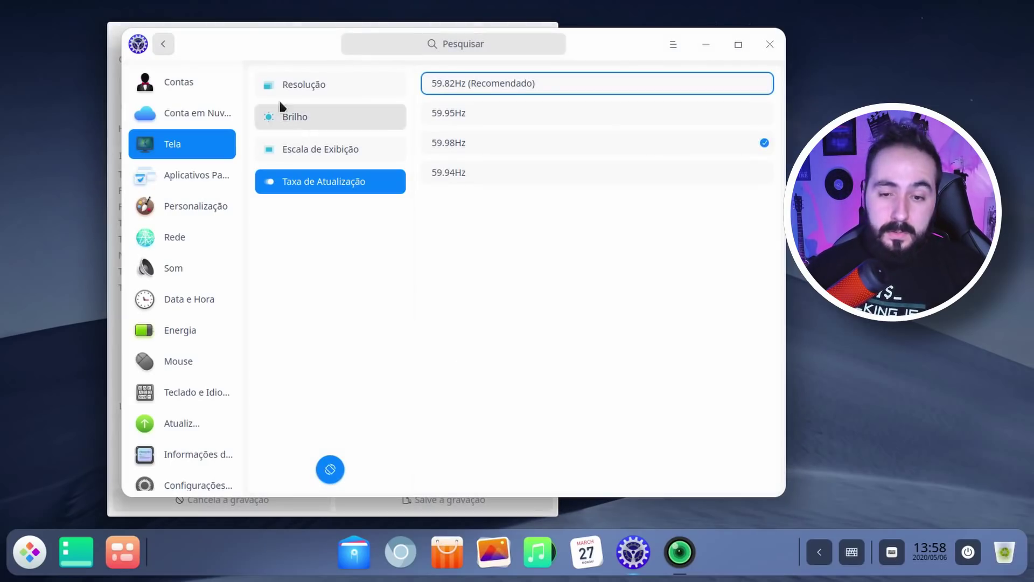
# Review the default application categories, including browser, e-mail client, text editor, music and video players, image viewer and terminal
pyautogui.click(212, 175)
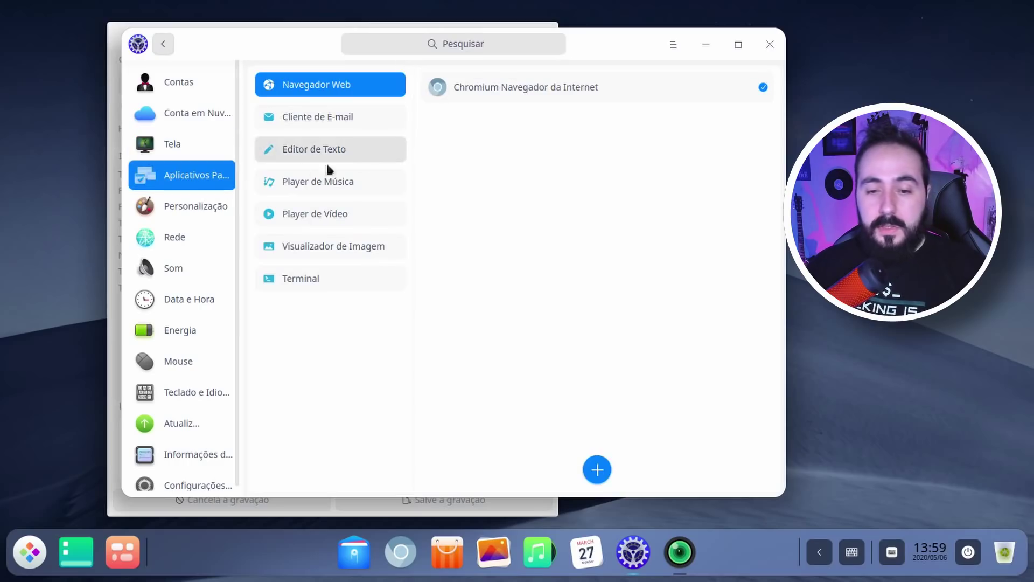
pyautogui.click(362, 112)
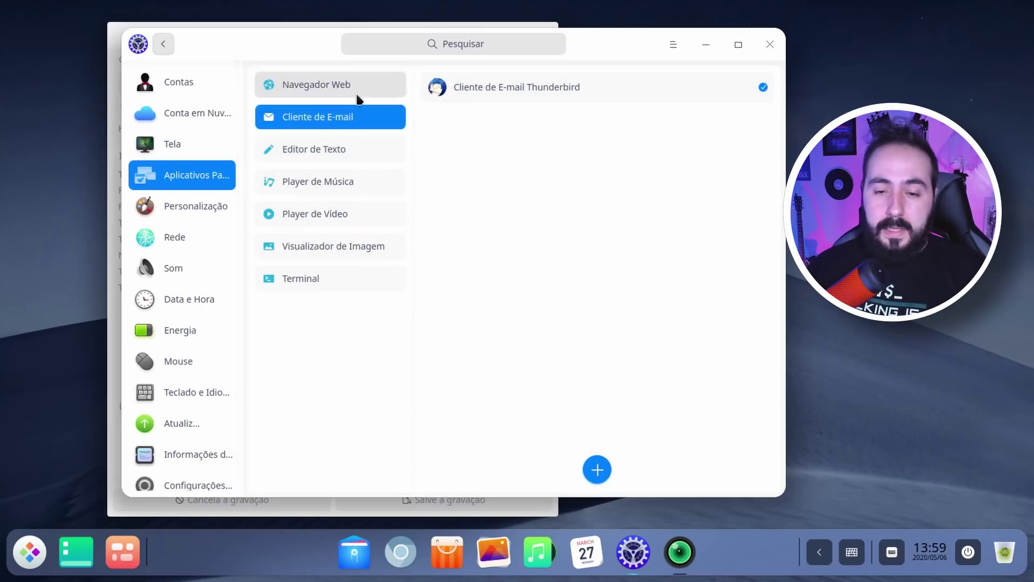
pyautogui.click(360, 149)
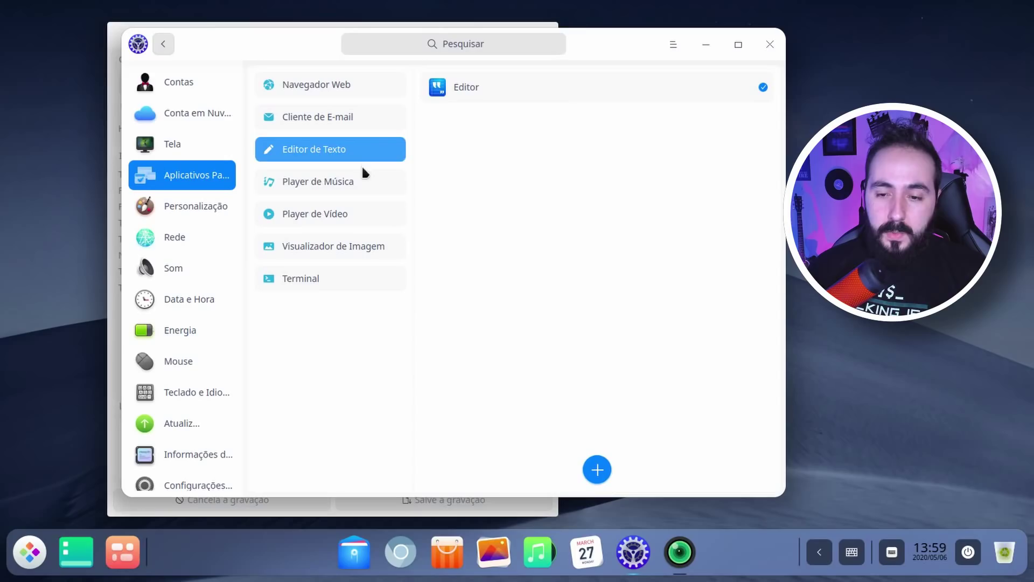
pyautogui.click(360, 166)
pyautogui.click(377, 215)
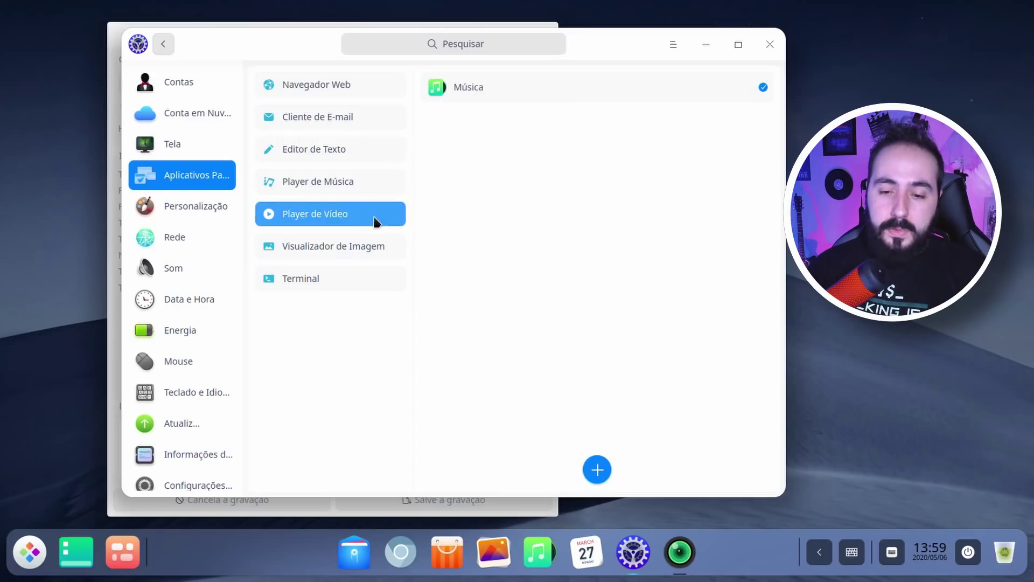
pyautogui.click(375, 247)
pyautogui.click(356, 284)
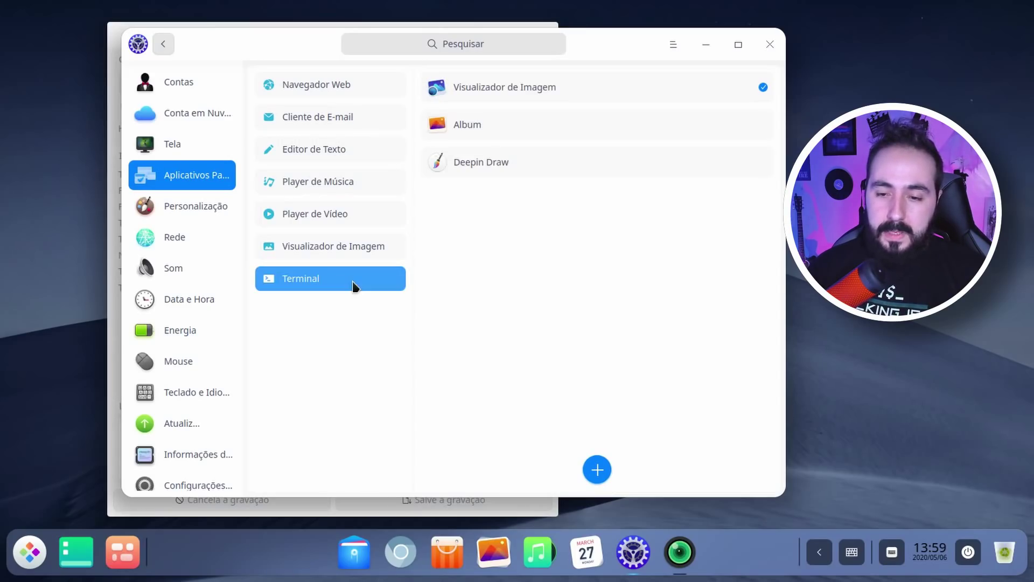
pyautogui.click(348, 128)
pyautogui.click(353, 154)
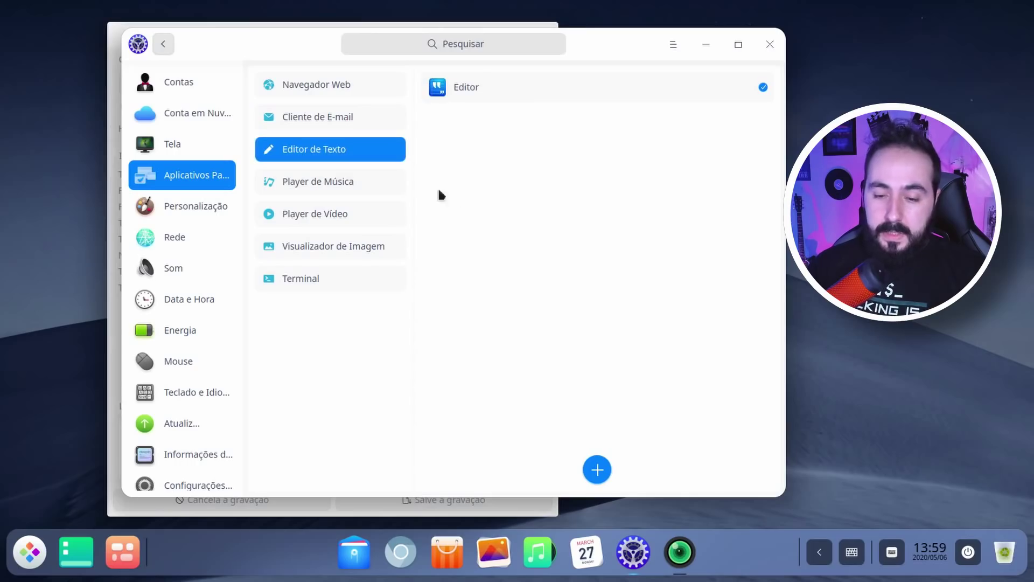
# Launch the Editor by searching the launcher for "edi", view its Sobre information and close that dialog
pyautogui.press('super')
pyautogui.write('edi')
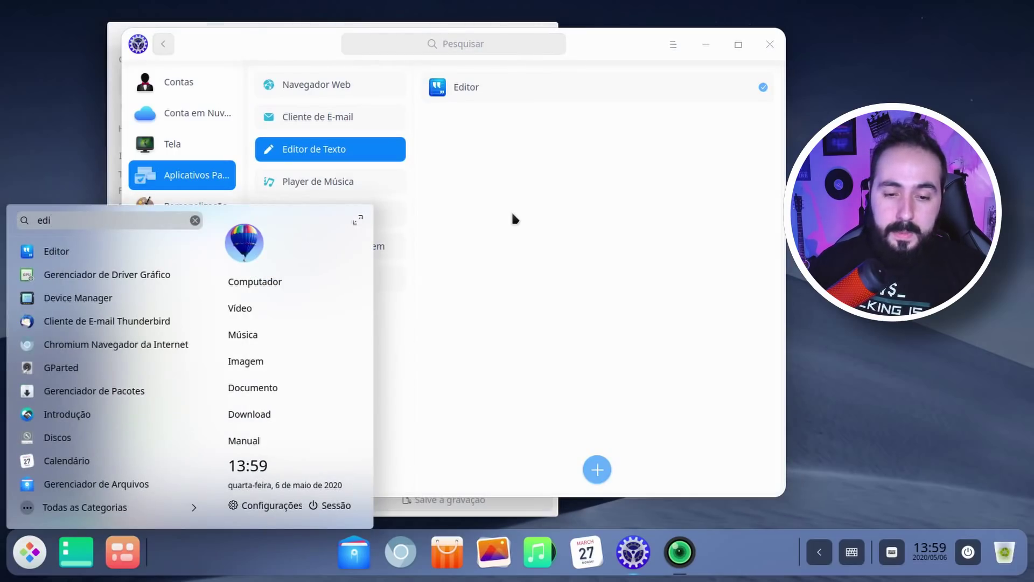
pyautogui.press('Return')
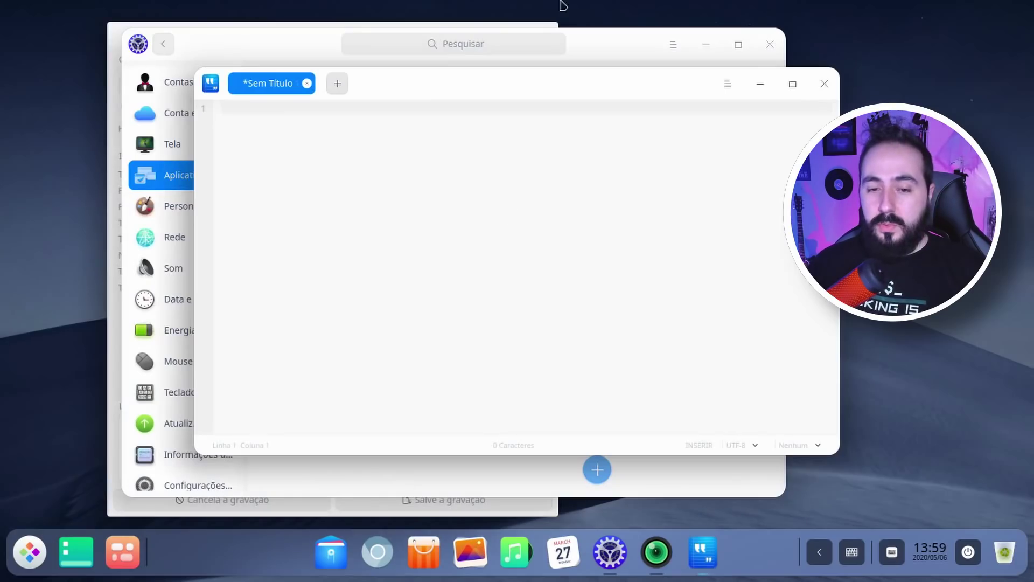
pyautogui.click(634, 81)
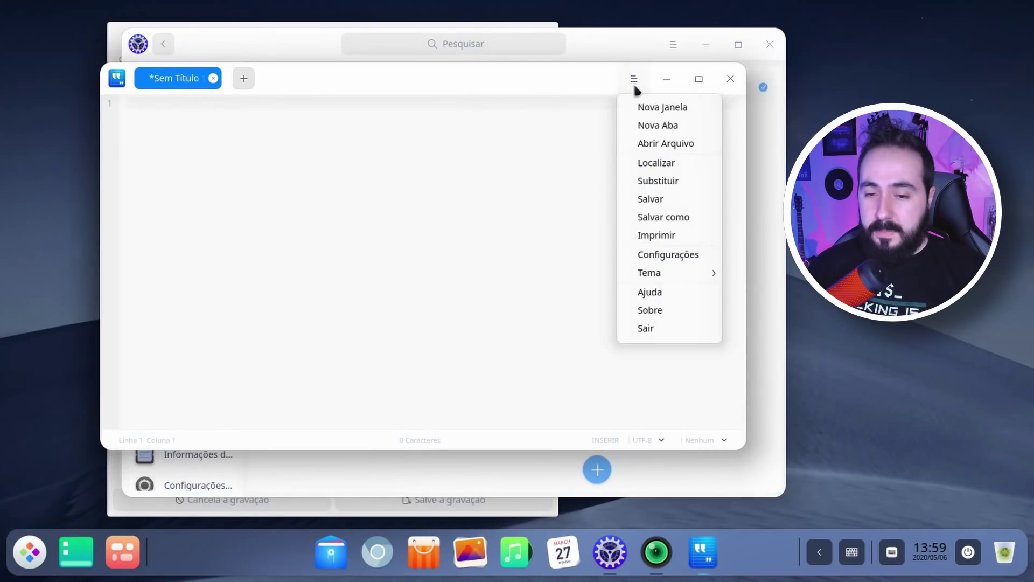
pyautogui.click(694, 310)
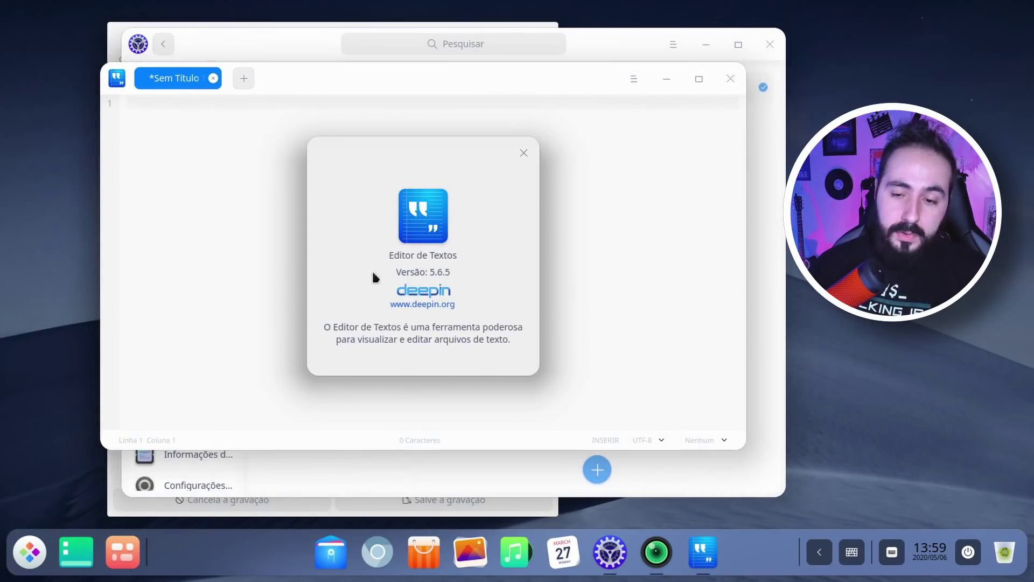
pyautogui.click(522, 154)
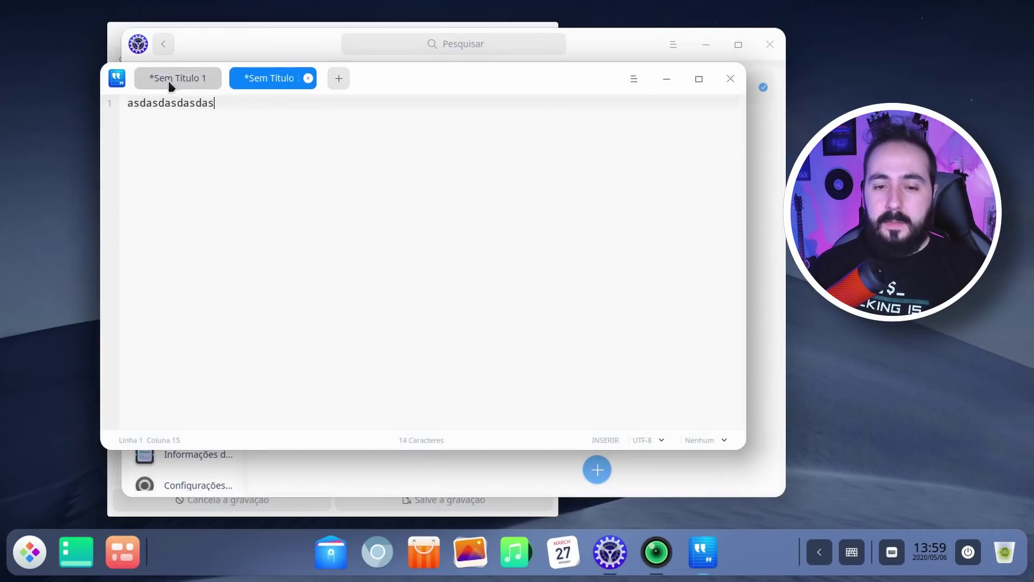
# Switch back and forth between the two text tabs, maximize the editor window and add several empty tabs
pyautogui.click(168, 81)
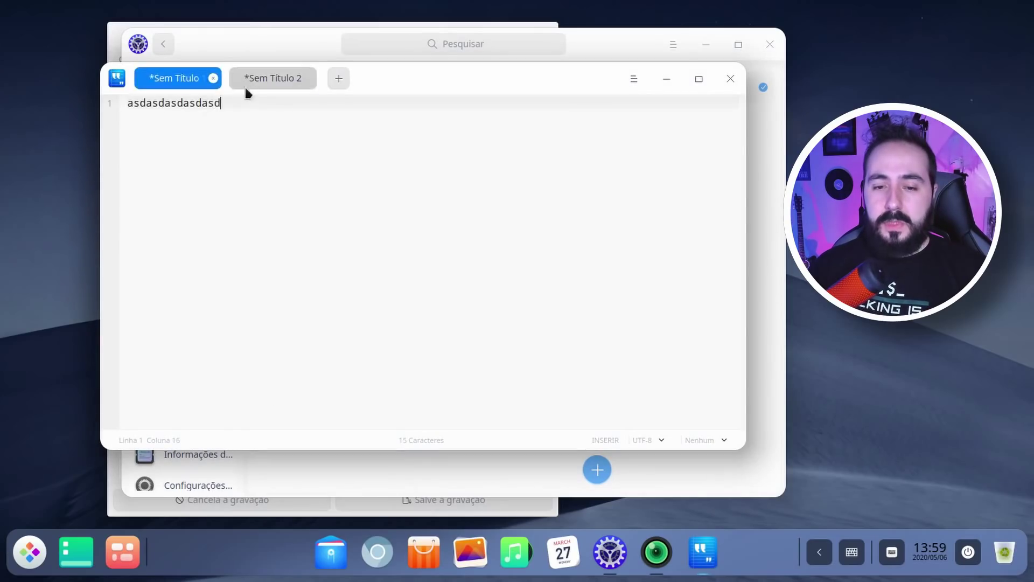
pyautogui.click(245, 82)
pyautogui.click(192, 81)
pyautogui.click(296, 79)
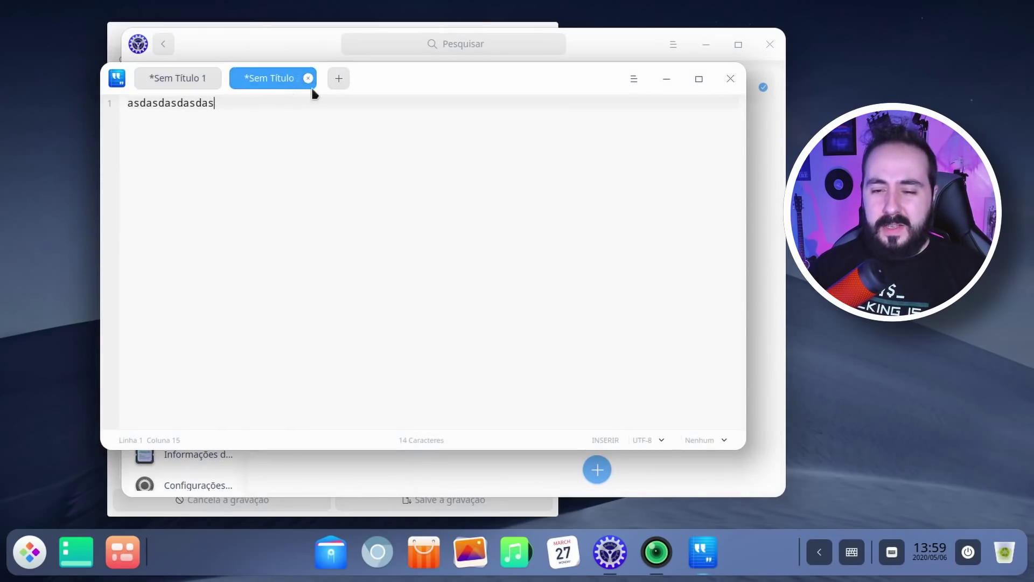
pyautogui.doubleClick(339, 79)
pyautogui.click(331, 17)
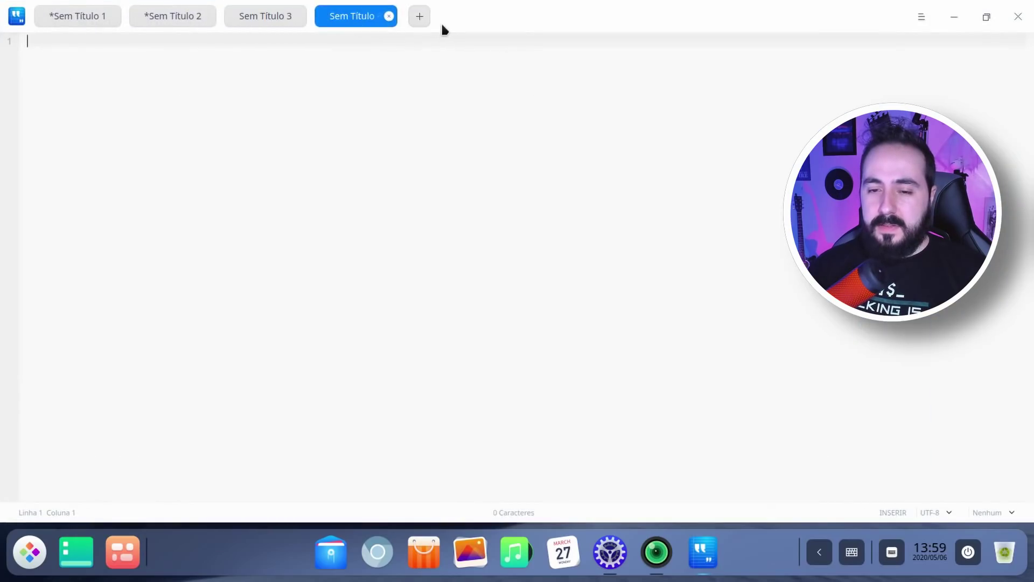
pyautogui.click(426, 15)
# Restore the maximized editor window to its smaller size and close it
pyautogui.moveTo(447, 17); pyautogui.dragTo(595, 110)
pyautogui.click(627, 116)
pyautogui.click(726, 84)
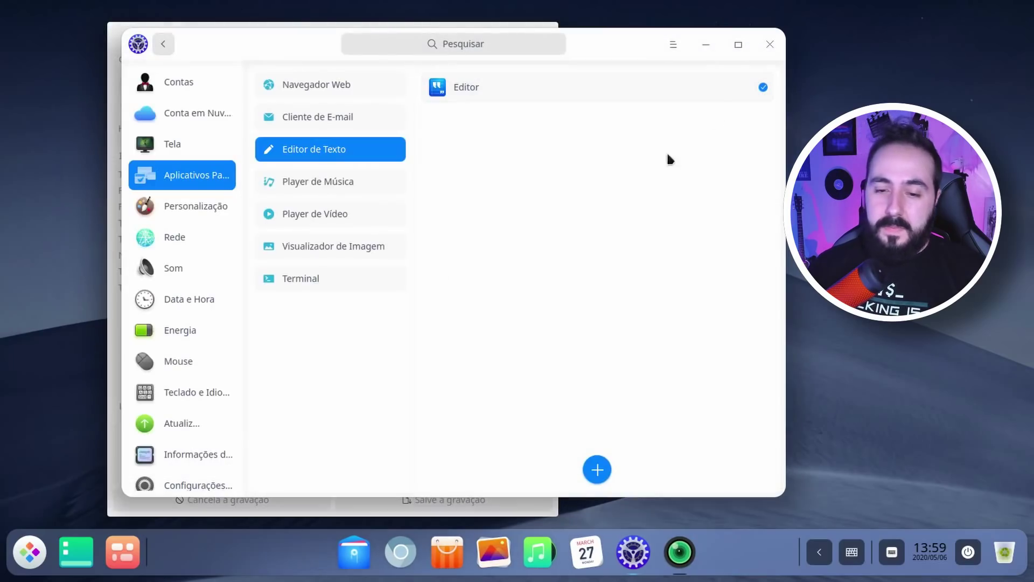
# Check the default music and video players and launch the Vídeo app by searching the launcher for "video"
pyautogui.click(337, 186)
pyautogui.click(360, 214)
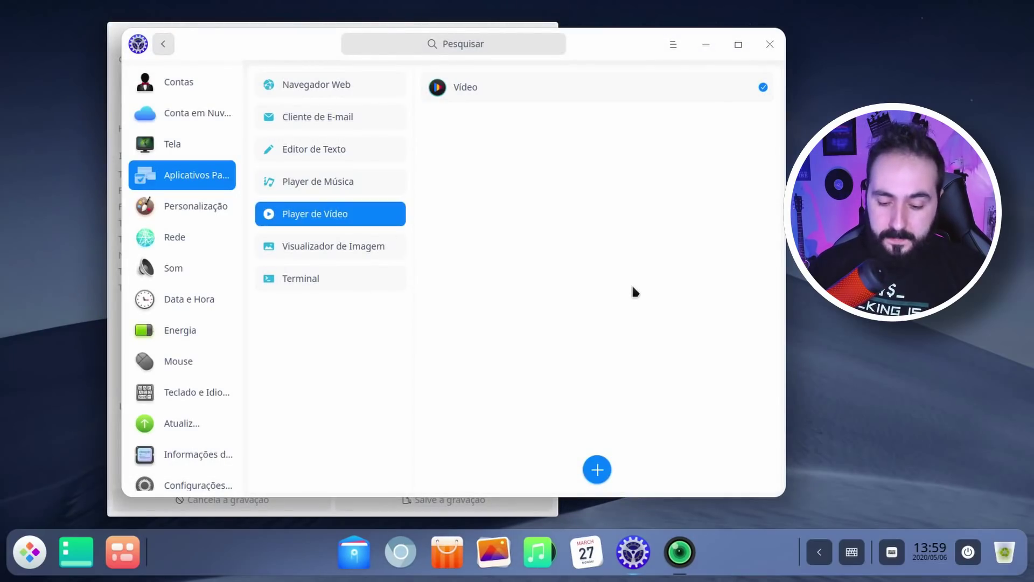
pyautogui.press('super')
pyautogui.write('v')
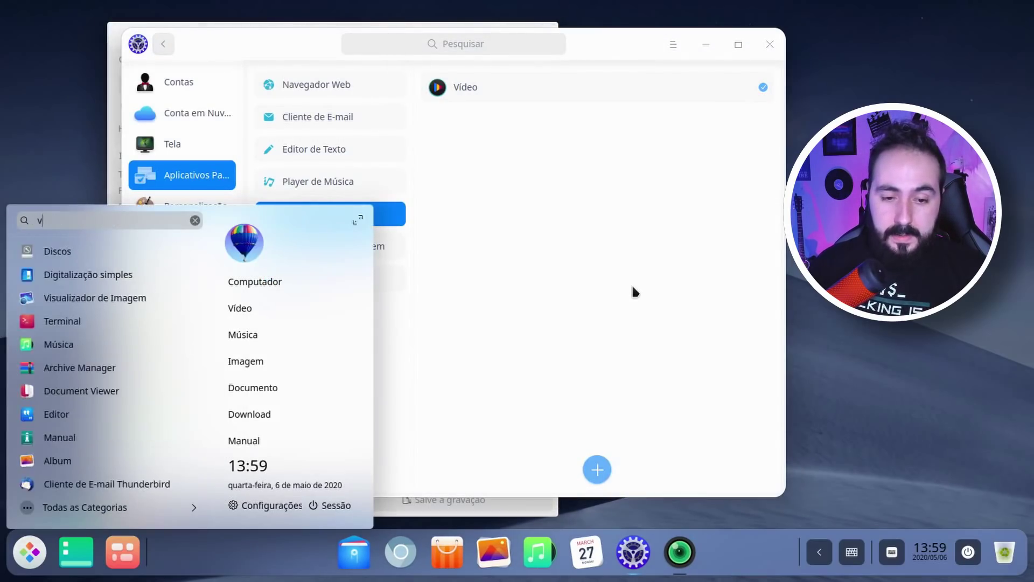
pyautogui.write('ideo')
pyautogui.press('Return')
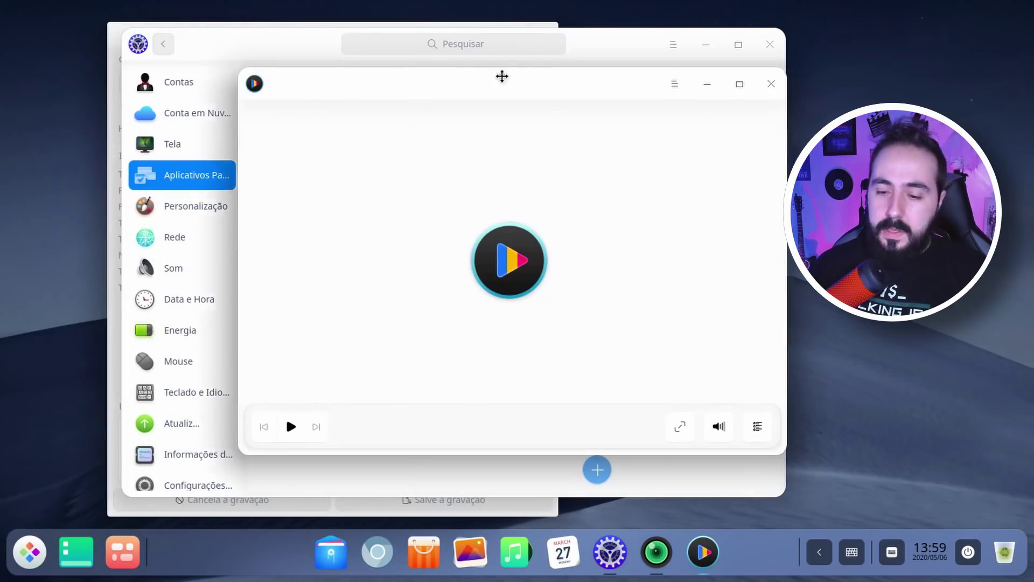
# Reposition the video player, play dde-introduction.mp4, mute its audio and pause the playback
pyautogui.moveTo(502, 76); pyautogui.dragTo(347, 63)
pyautogui.click(520, 71)
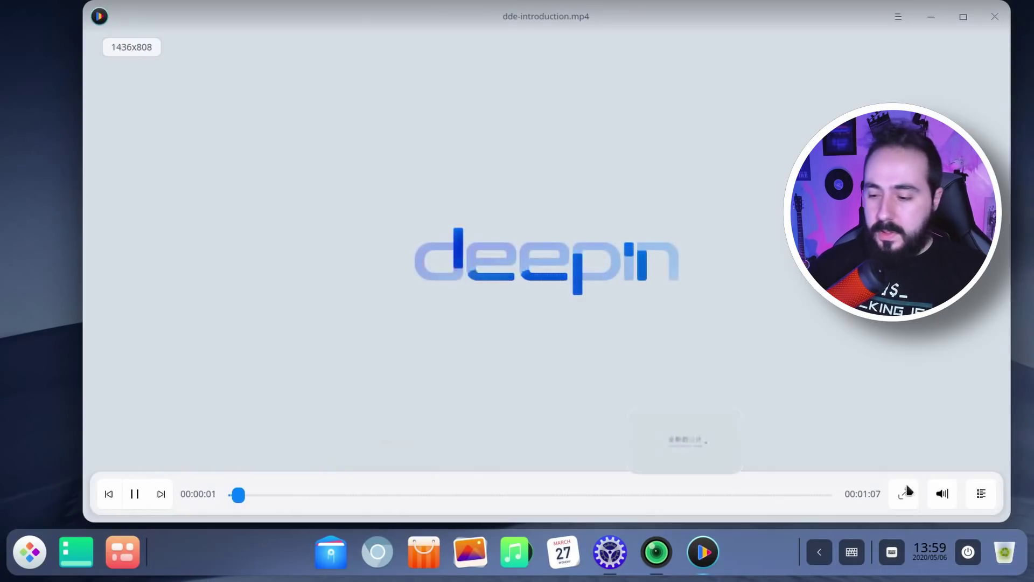
pyautogui.click(942, 493)
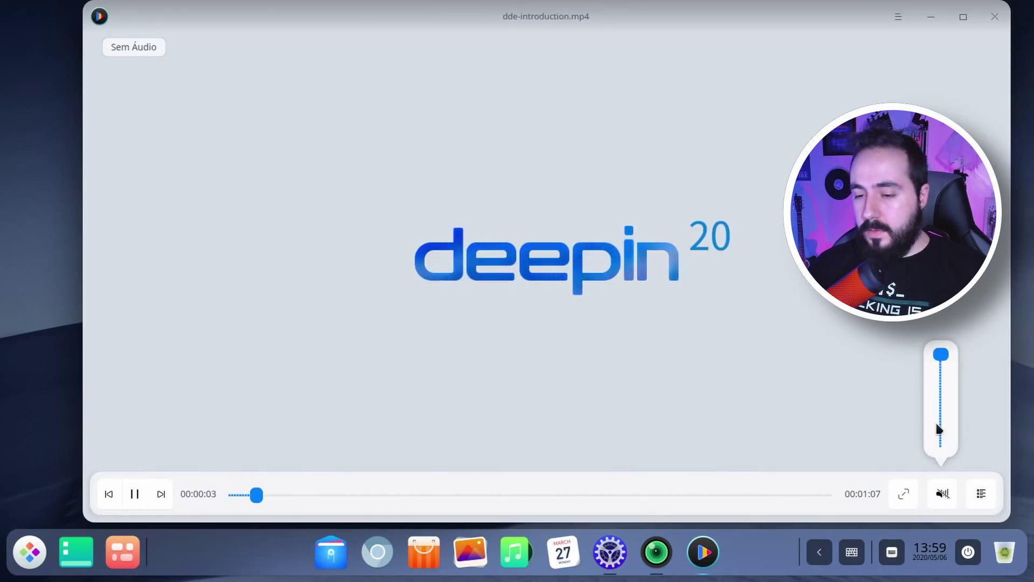
pyautogui.click(490, 304)
pyautogui.moveTo(604, 30); pyautogui.dragTo(534, 30)
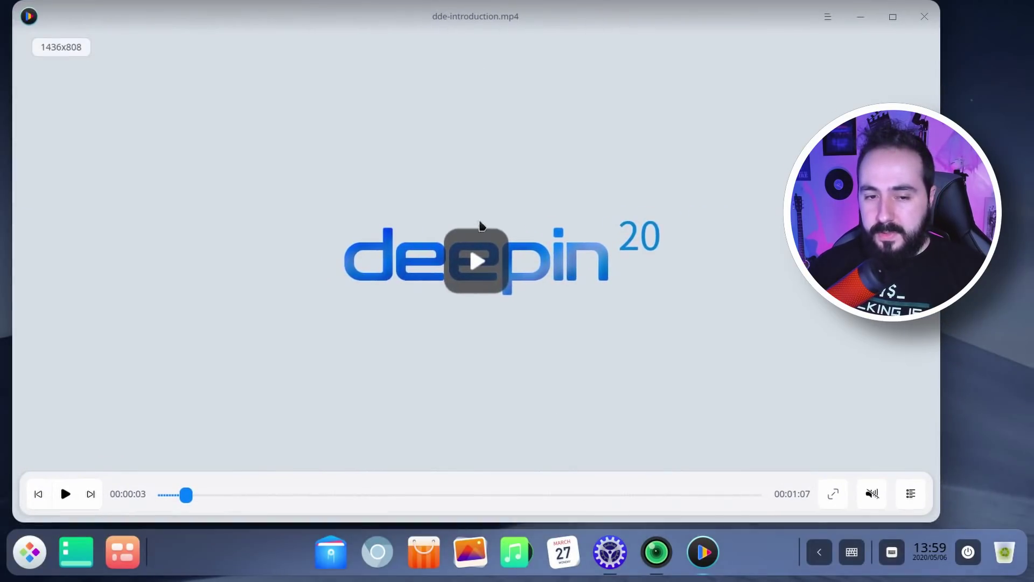
# Maximize the video player window, restore its size and close the player
pyautogui.click(892, 17)
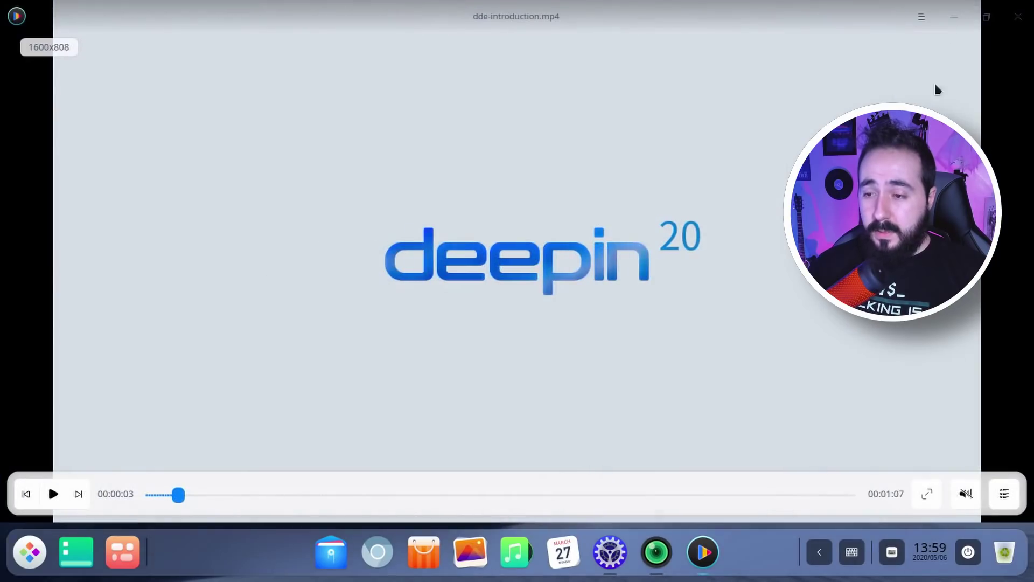
pyautogui.click(986, 17)
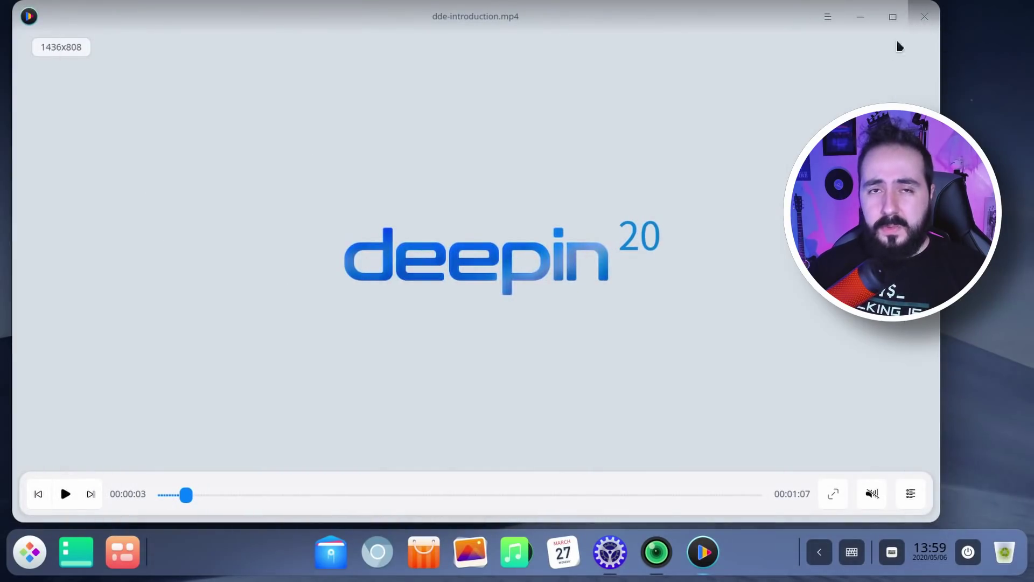
pyautogui.click(925, 21)
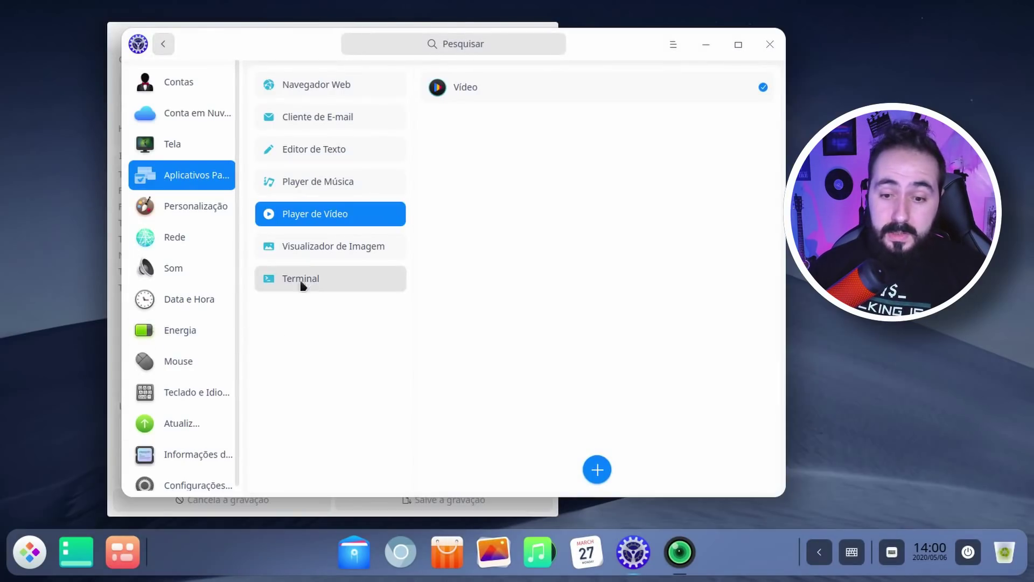
# View the default image viewer options, launch Deepin Draw by searching the launcher for "deepin draw", and reposition its window
pyautogui.click(302, 248)
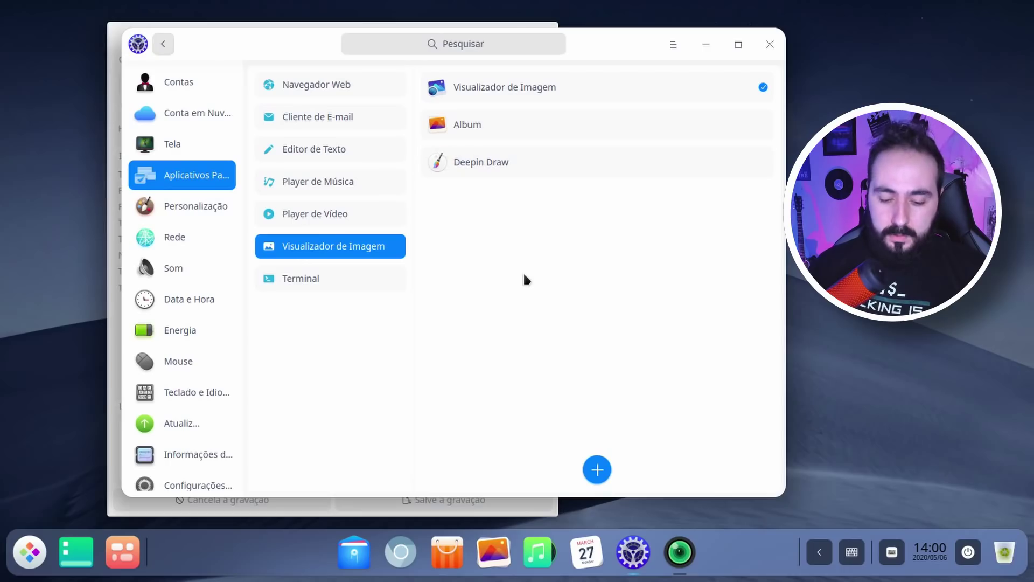
pyautogui.press('super')
pyautogui.write('deepin draw')
pyautogui.press('Return')
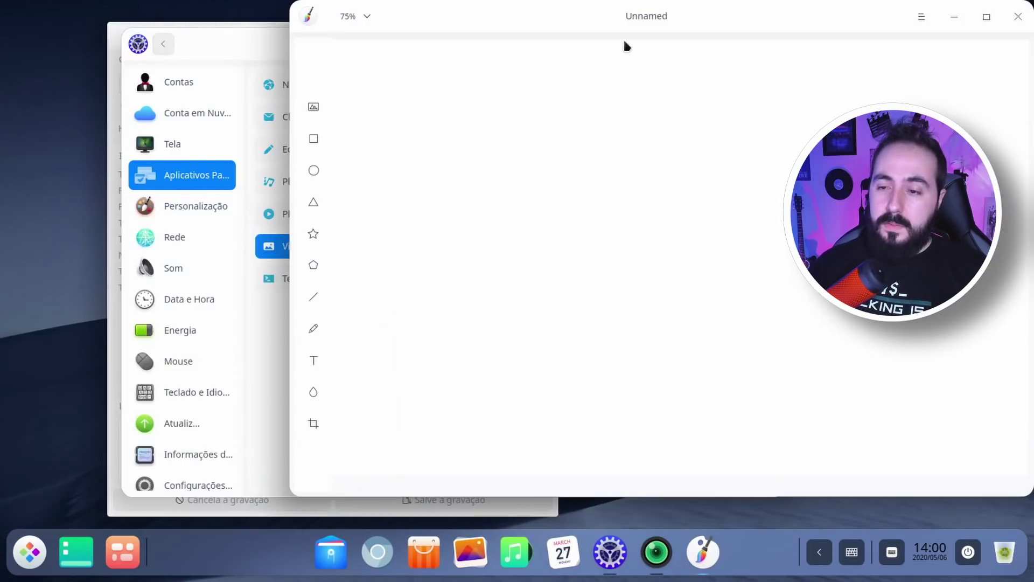
pyautogui.moveTo(626, 44)
pyautogui.mouseDown()
pyautogui.moveTo(502, 37)
pyautogui.moveTo(500, 27)
pyautogui.mouseUp()
# Draw a looping freehand curve with the 2px pencil and move it towards the middle of the canvas
pyautogui.click(173, 335)
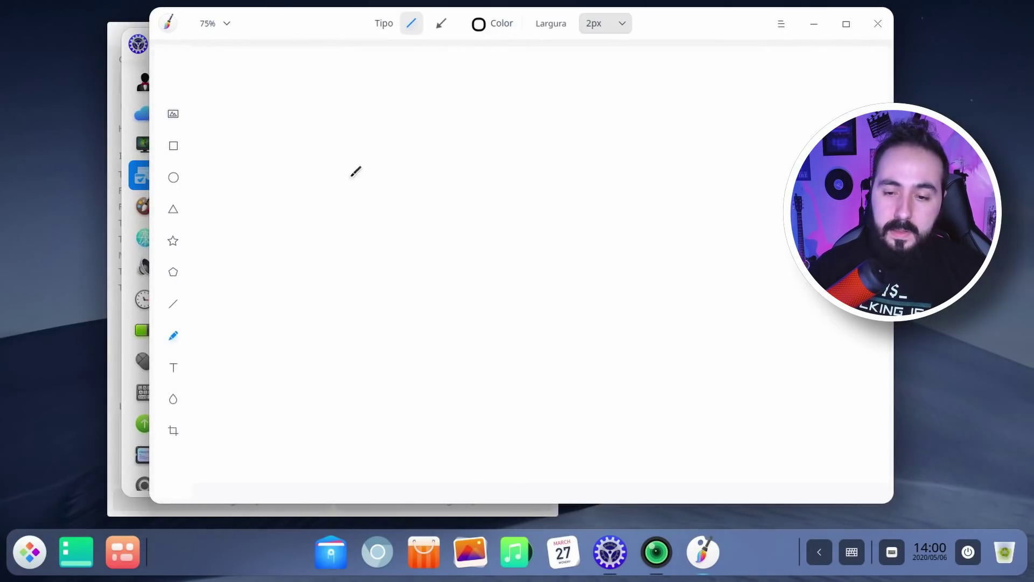
pyautogui.moveTo(347, 176)
pyautogui.mouseDown()
pyautogui.moveTo(535, 198)
pyautogui.moveTo(463, 170)
pyautogui.moveTo(520, 275)
pyautogui.moveTo(540, 239)
pyautogui.moveTo(572, 280)
pyautogui.mouseUp()
pyautogui.click(480, 227)
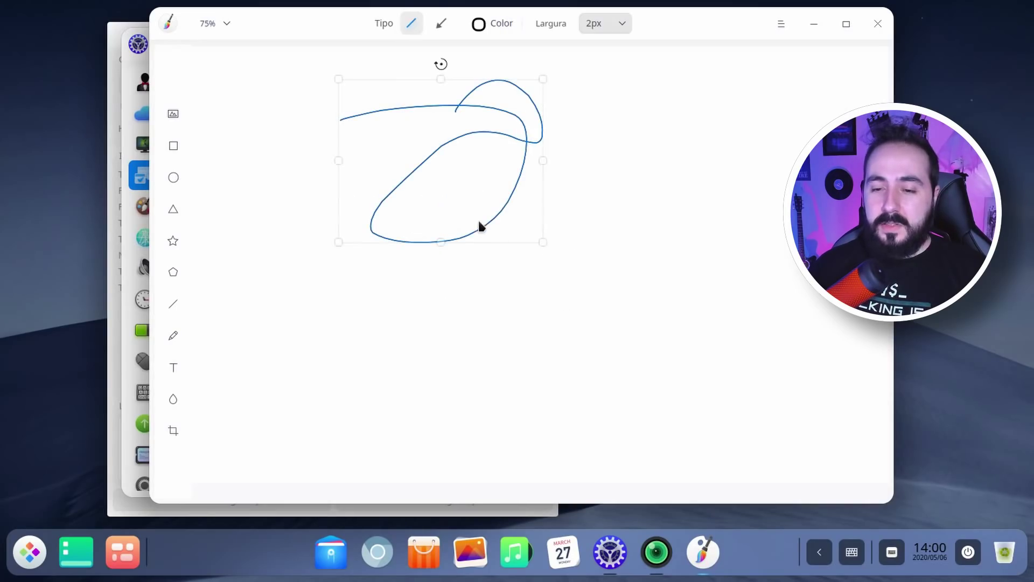
pyautogui.click(526, 134)
pyautogui.click(528, 215)
pyautogui.click(522, 224)
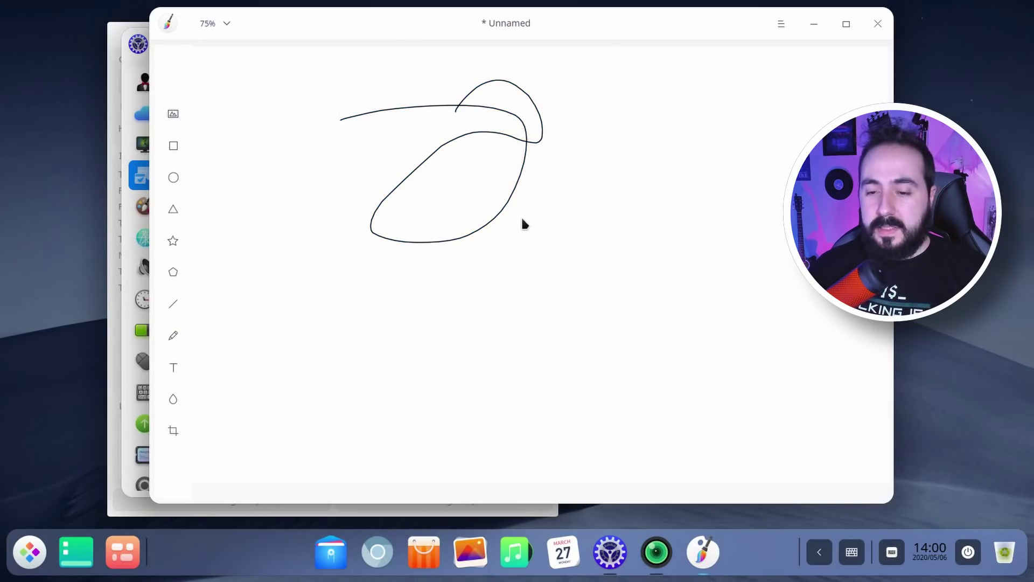
pyautogui.click(505, 210)
pyautogui.moveTo(505, 210); pyautogui.dragTo(565, 296)
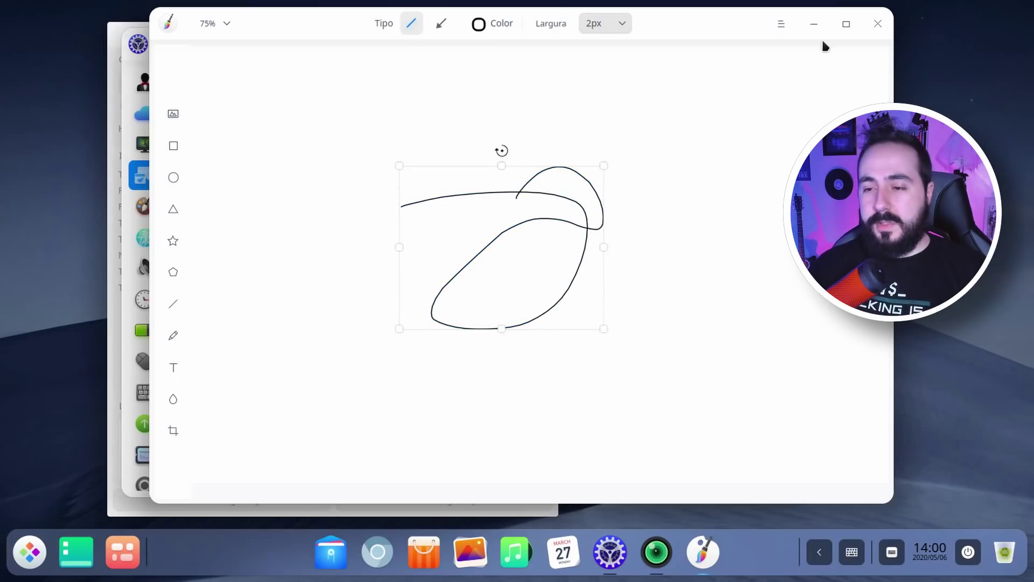
# Close Deepin Draw discarding the drawing, and check the default terminal application in Control Center
pyautogui.click(877, 24)
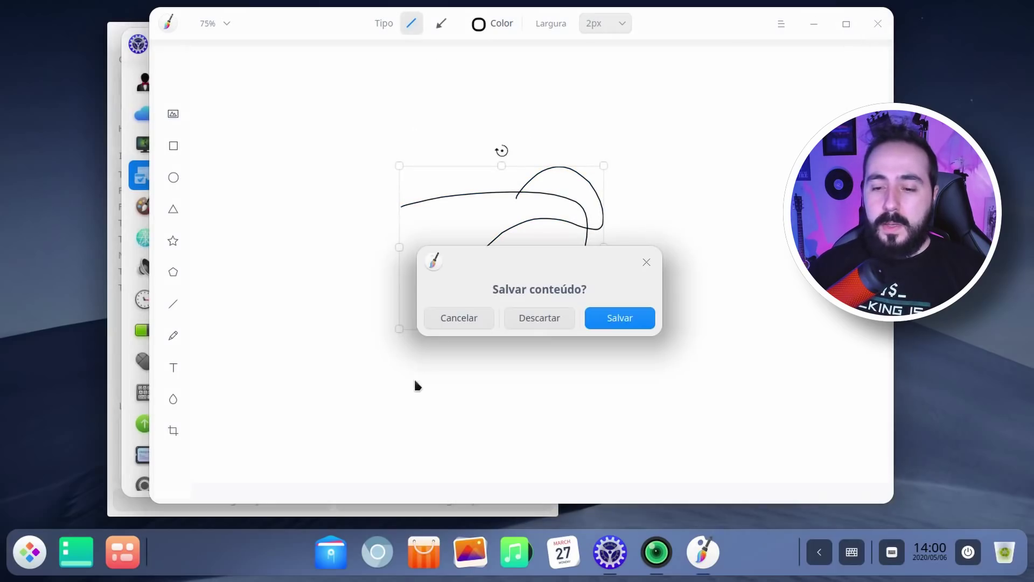
pyautogui.click(537, 320)
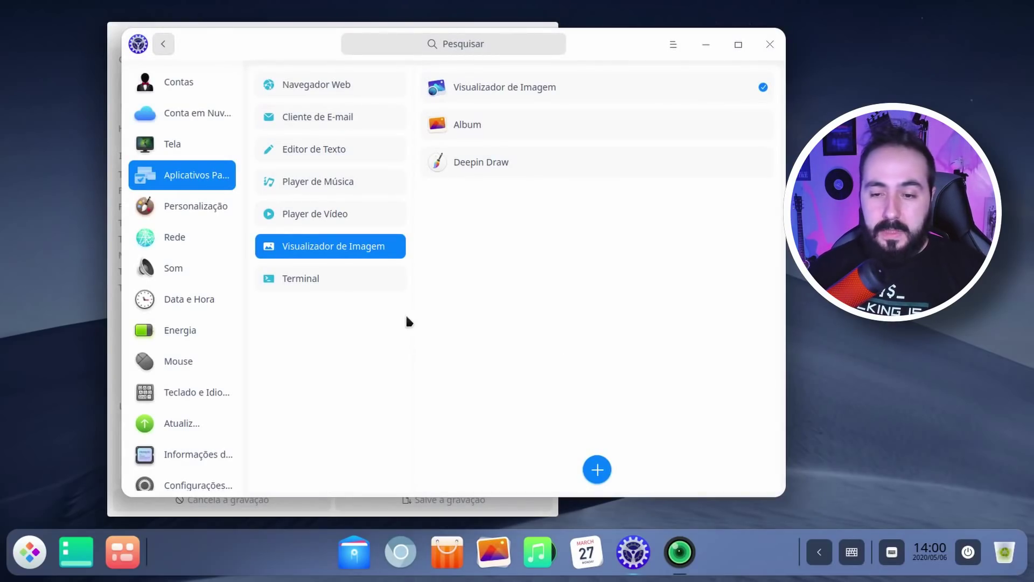
pyautogui.click(322, 289)
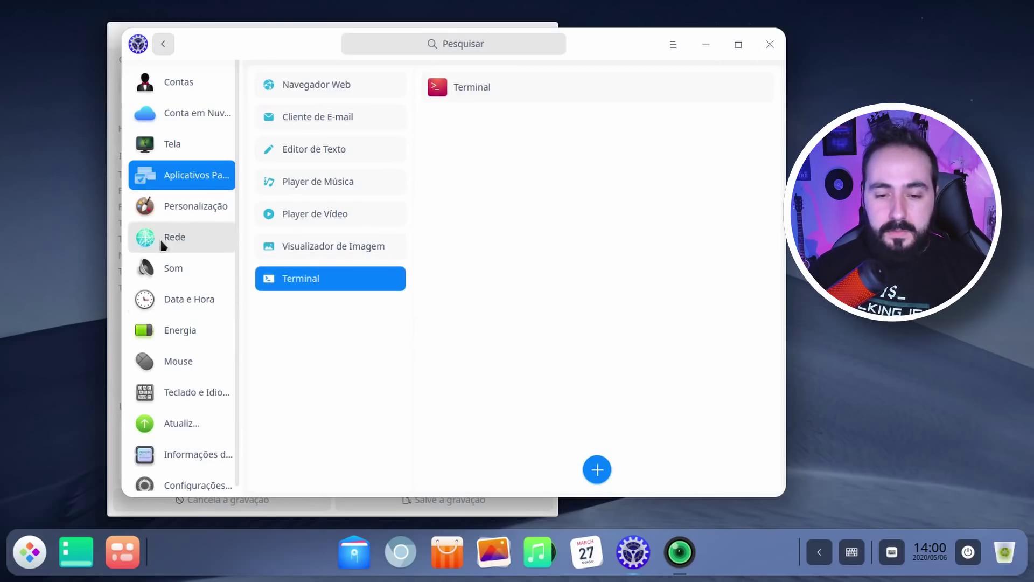
pyautogui.click(170, 208)
pyautogui.click(178, 177)
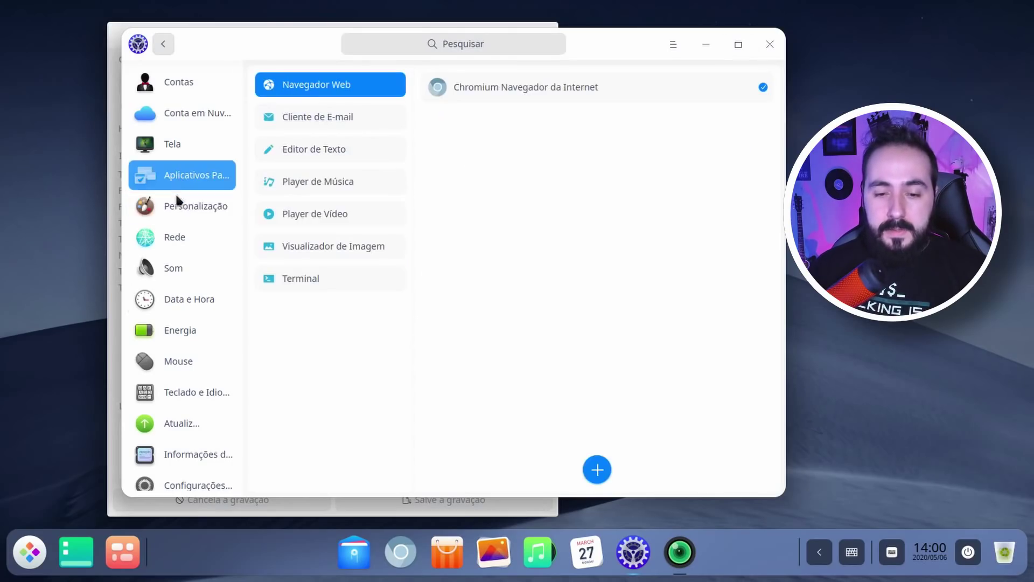
# Launch Terminal by searching the launcher for "ter" and list the available NVIDIA packages
pyautogui.press('super')
pyautogui.write('ter')
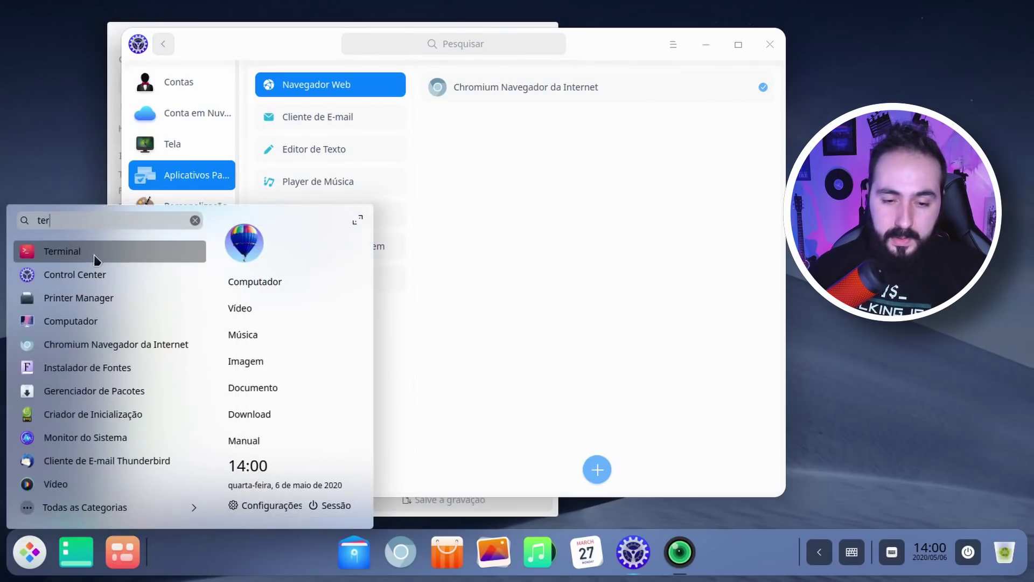
pyautogui.press('Return')
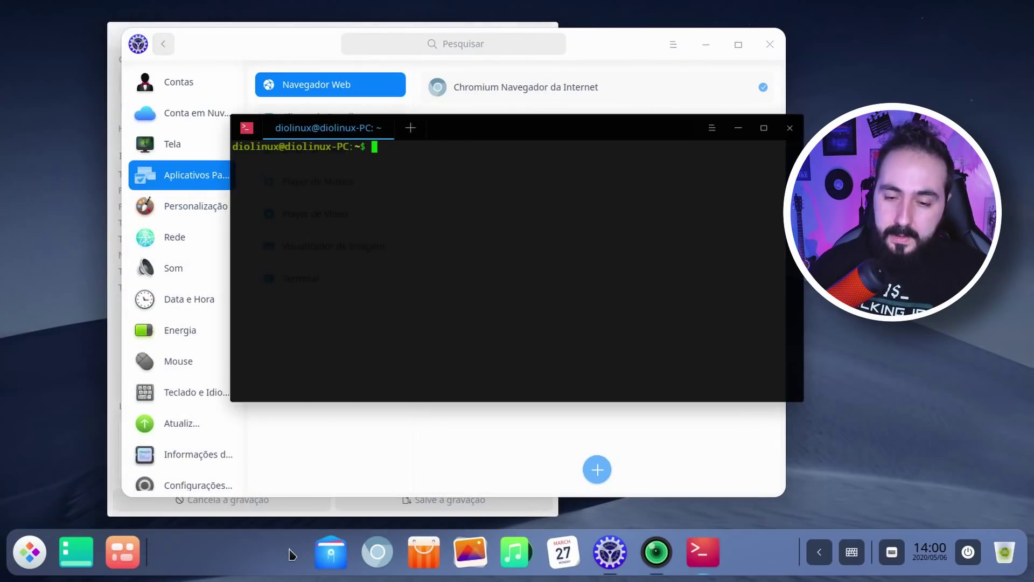
pyautogui.write('uname -r')
pyautogui.press('Return')
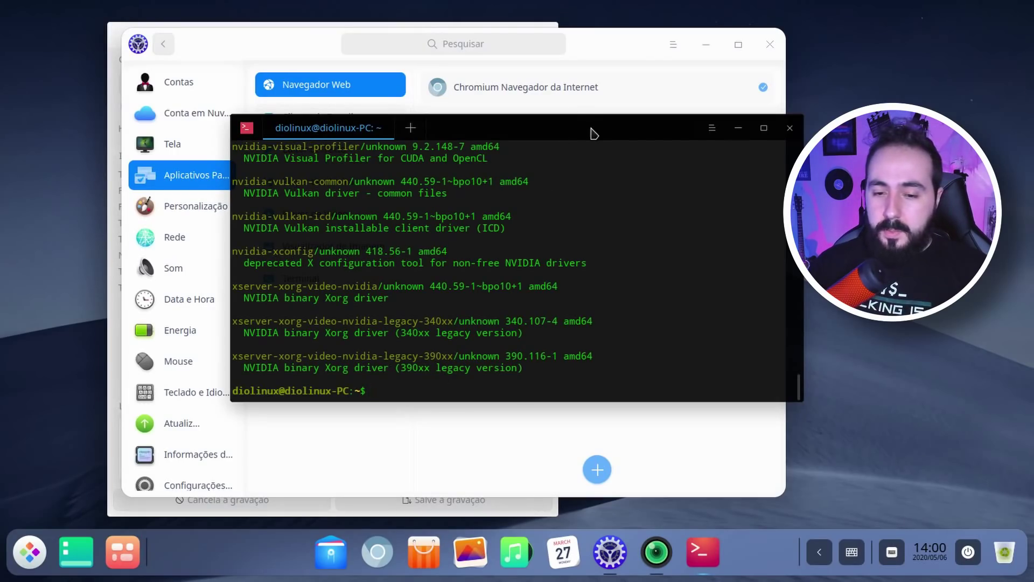
# Examine the NVIDIA driver package versions in the terminal output and close the terminal
pyautogui.moveTo(600, 115); pyautogui.dragTo(528, 89)
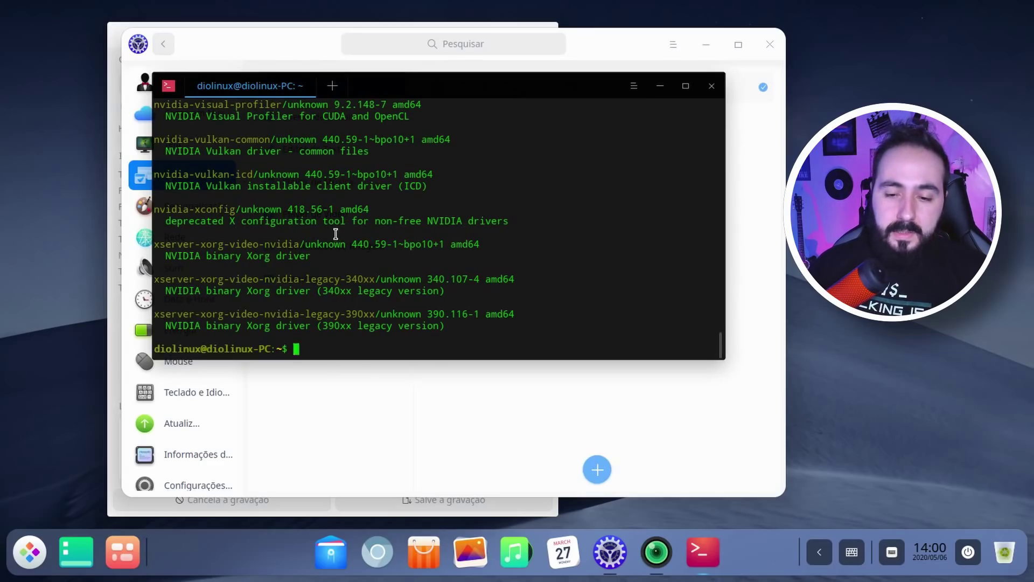
pyautogui.scroll(3, 338, 237)
pyautogui.moveTo(323, 174); pyautogui.dragTo(350, 174)
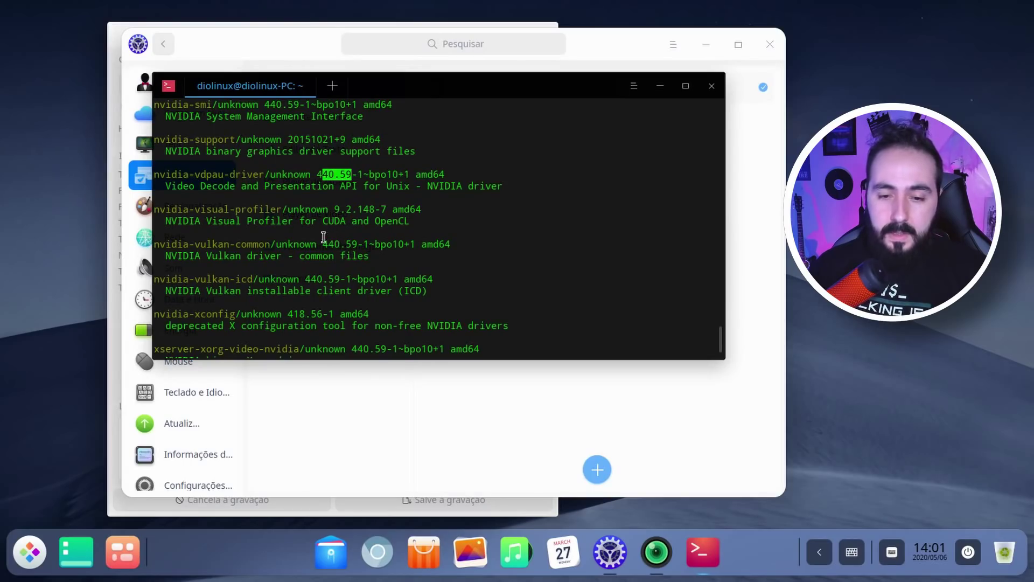
pyautogui.scroll(1, 288, 202)
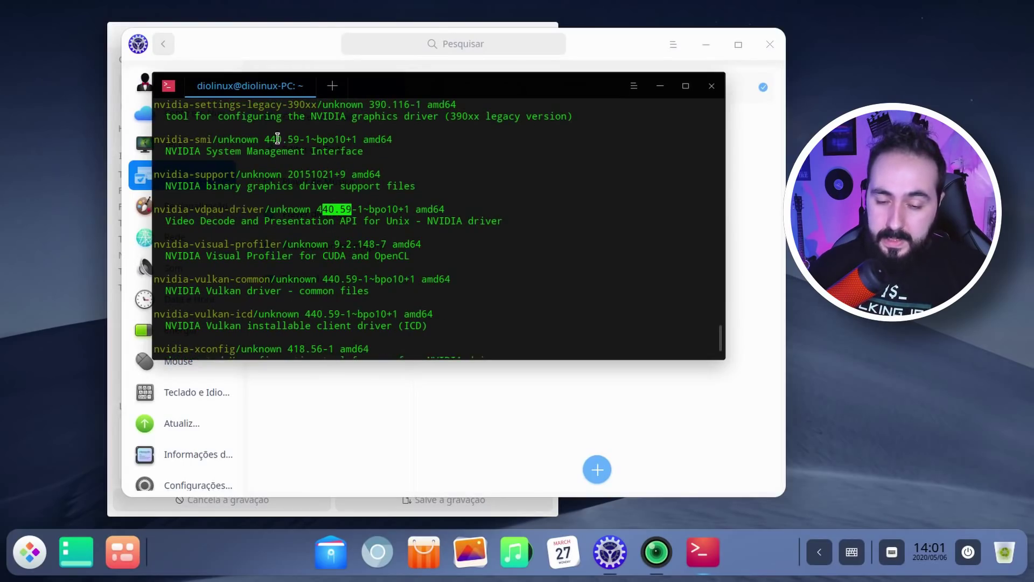
pyautogui.click(295, 140)
pyautogui.scroll(2, 292, 138)
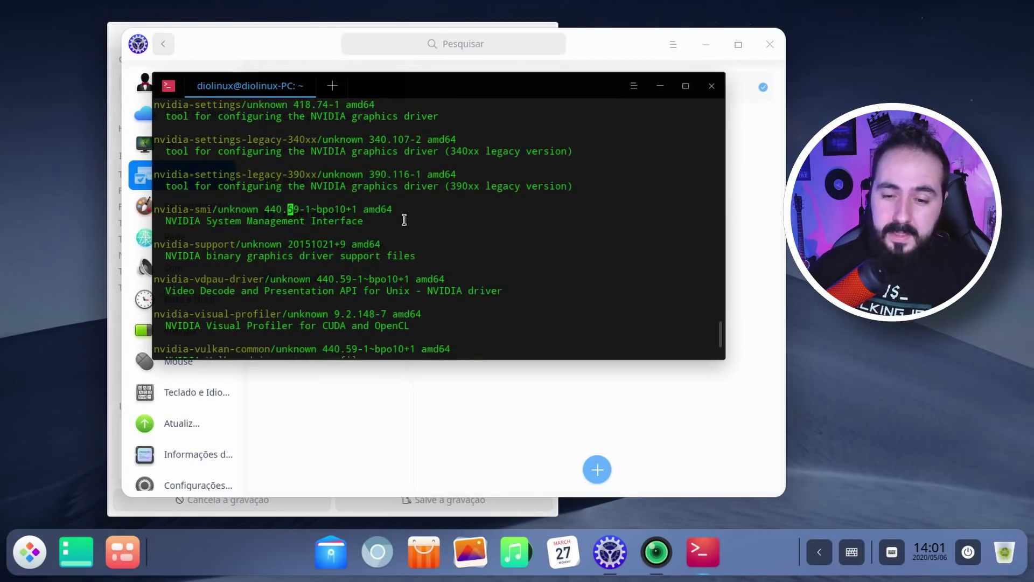
pyautogui.scroll(-6, 412, 234)
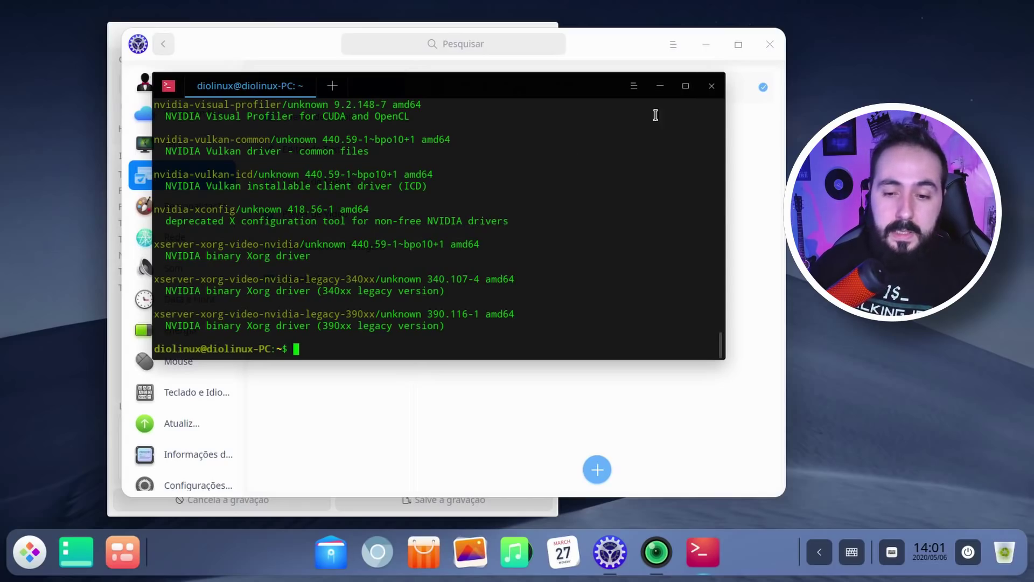
pyautogui.scroll(5, 404, 225)
pyautogui.moveTo(275, 173); pyautogui.dragTo(340, 174)
pyautogui.scroll(2, 490, 181)
pyautogui.scroll(-7, 461, 239)
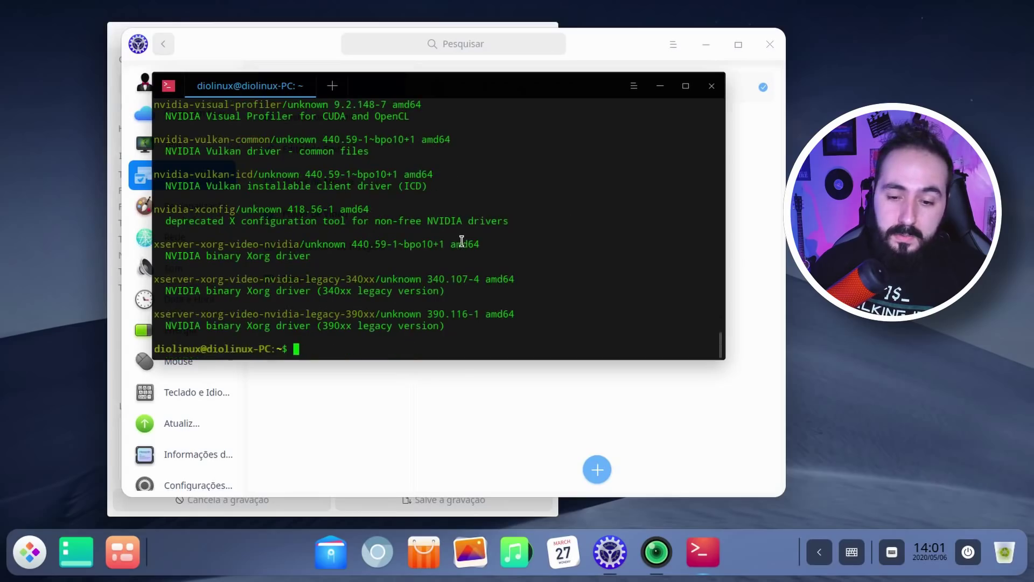
pyautogui.click(712, 86)
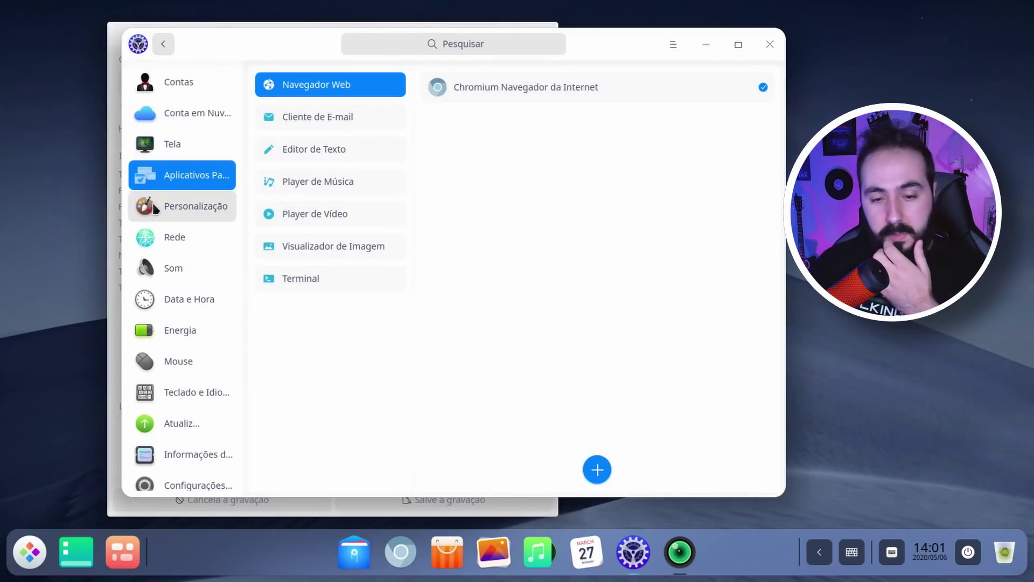
# Show the Personalização settings and arrange the file manager and Control Center windows so both are visible
pyautogui.click(178, 209)
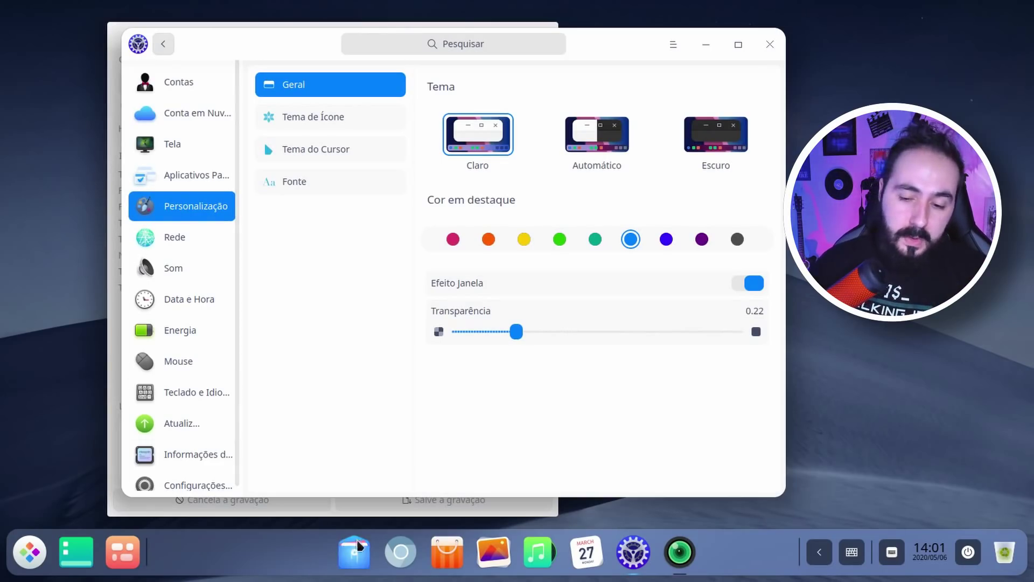
pyautogui.moveTo(343, 101); pyautogui.dragTo(235, 269)
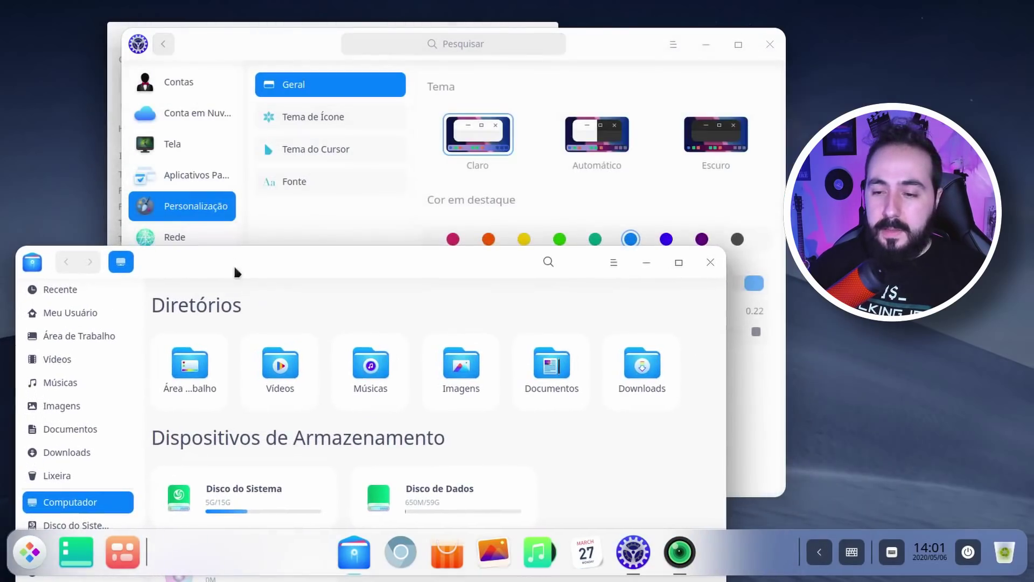
pyautogui.moveTo(626, 37); pyautogui.dragTo(736, 23)
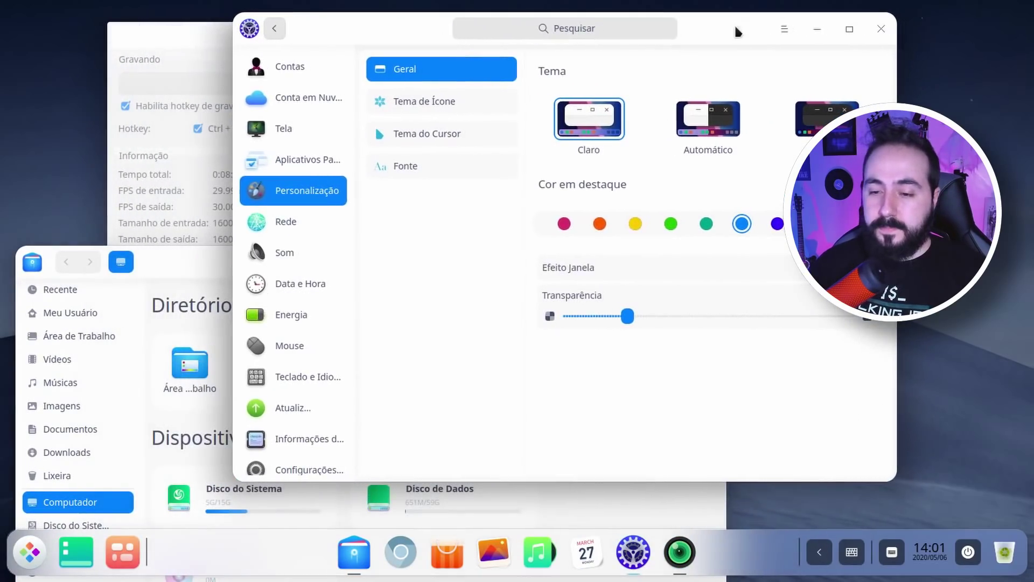
# Try the pink, orange, yellow, green, teal and indigo accent colours and return to blue
pyautogui.click(564, 226)
pyautogui.click(600, 223)
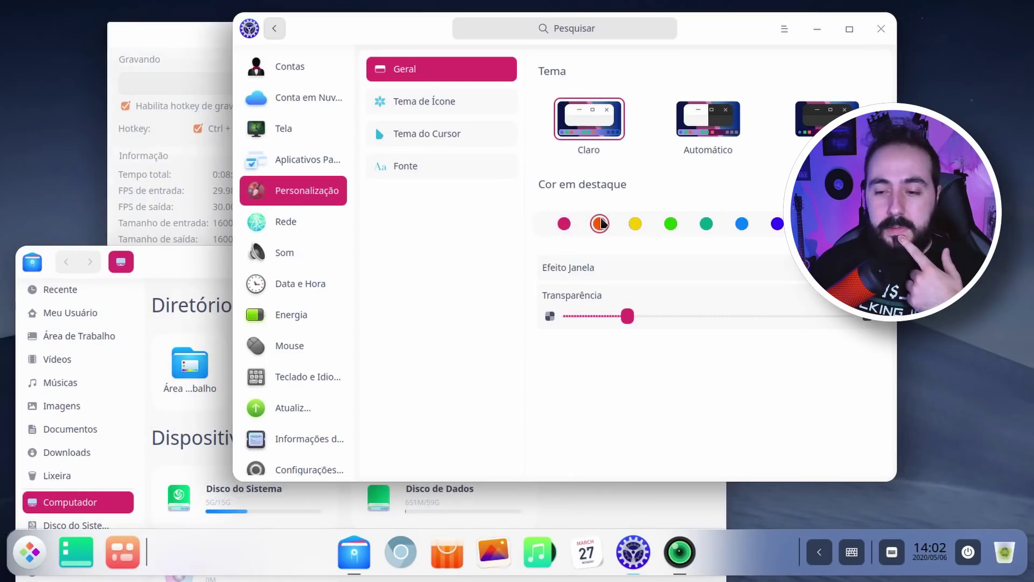
pyautogui.click(635, 225)
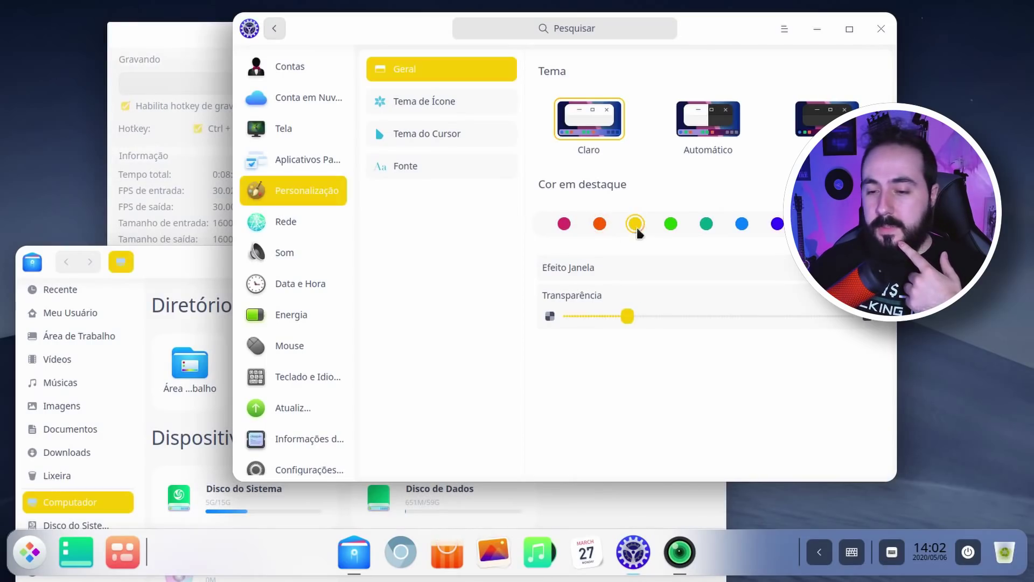
pyautogui.click(671, 225)
pyautogui.click(709, 225)
pyautogui.click(742, 225)
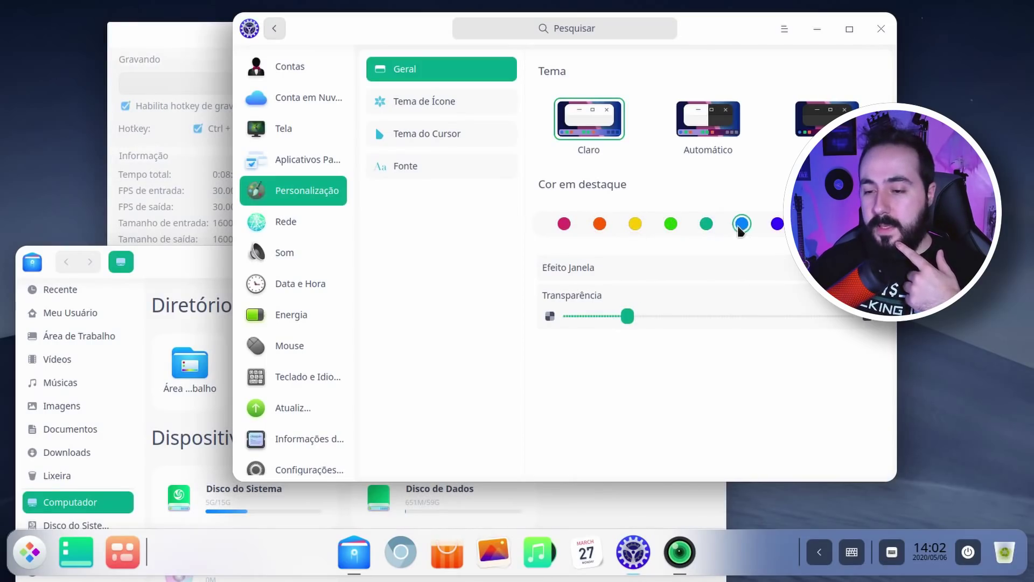
pyautogui.click(776, 224)
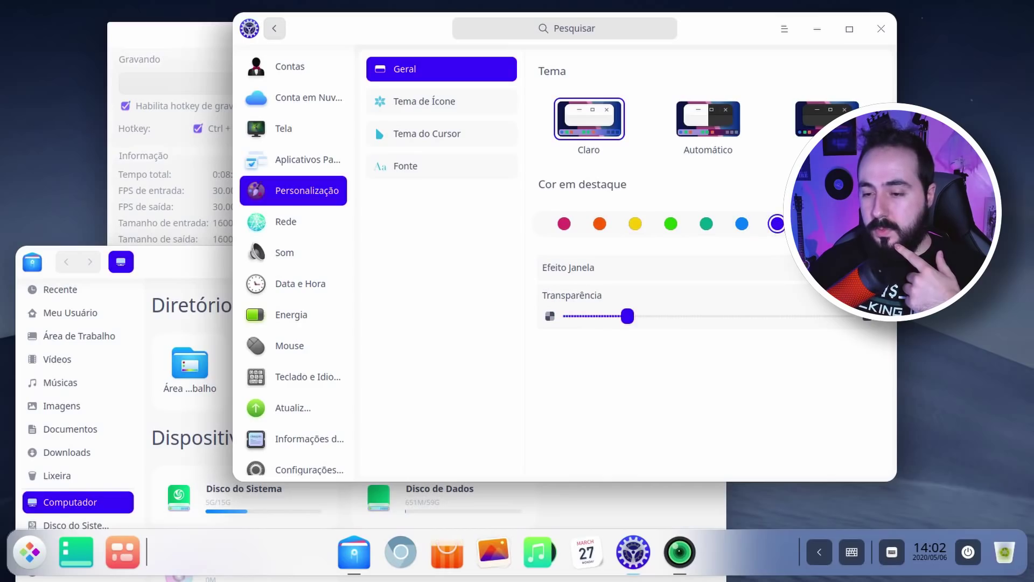
pyautogui.click(849, 223)
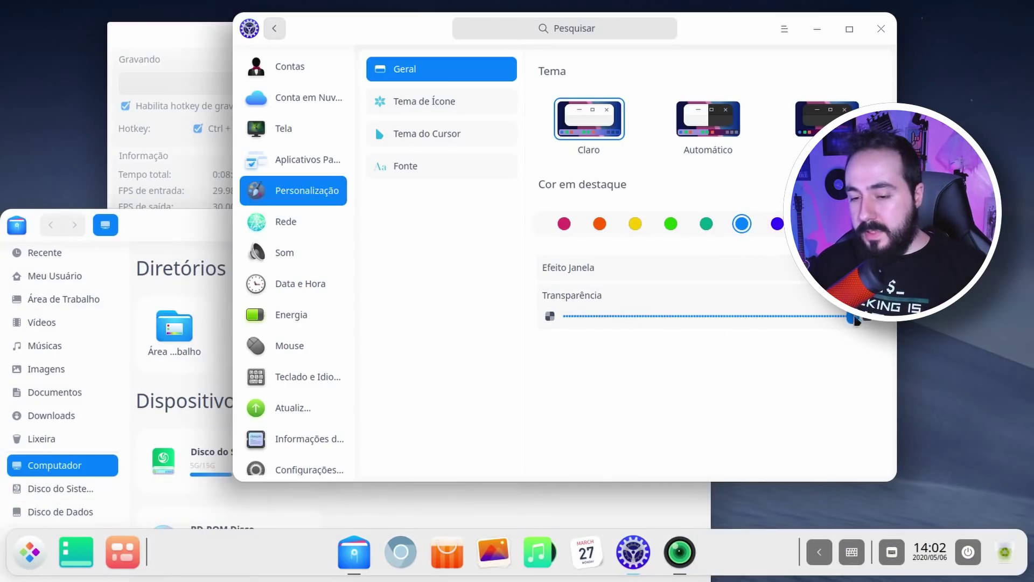
# Lower the Transparência setting to its minimum and preview the launcher over the open windows and the bare desktop
pyautogui.moveTo(857, 321); pyautogui.dragTo(368, 344)
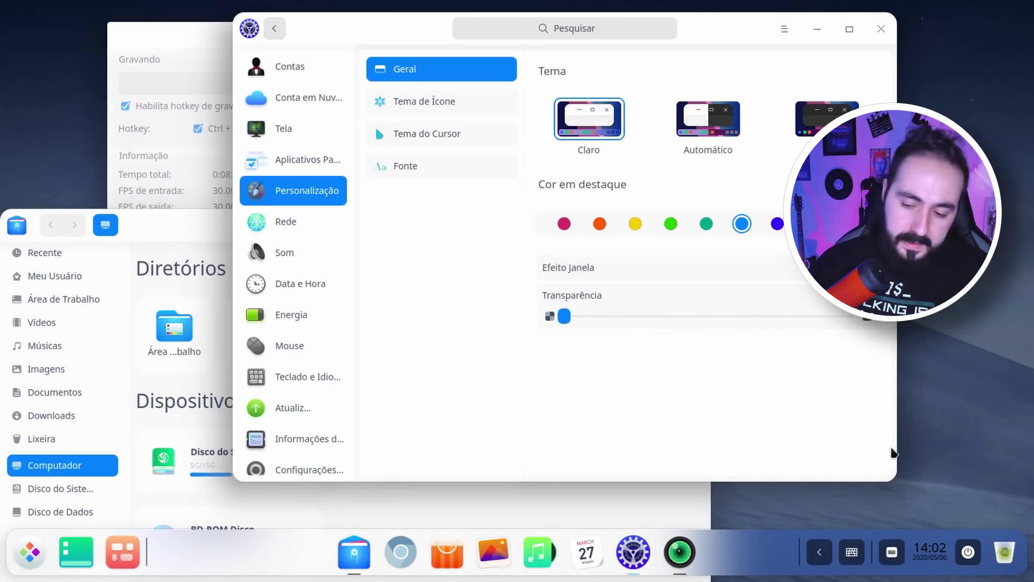
pyautogui.click(38, 549)
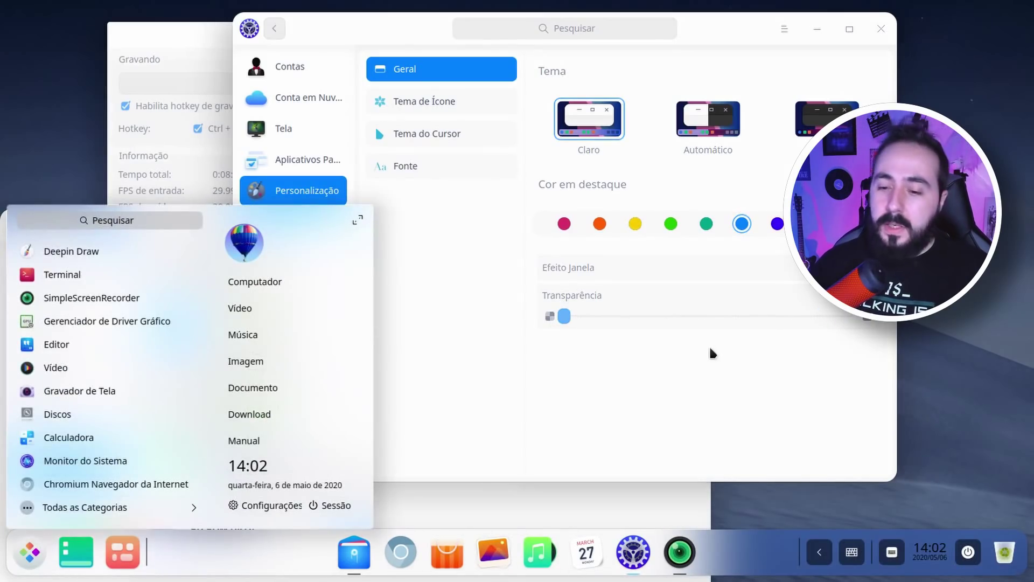
pyautogui.click(33, 553)
pyautogui.click(31, 554)
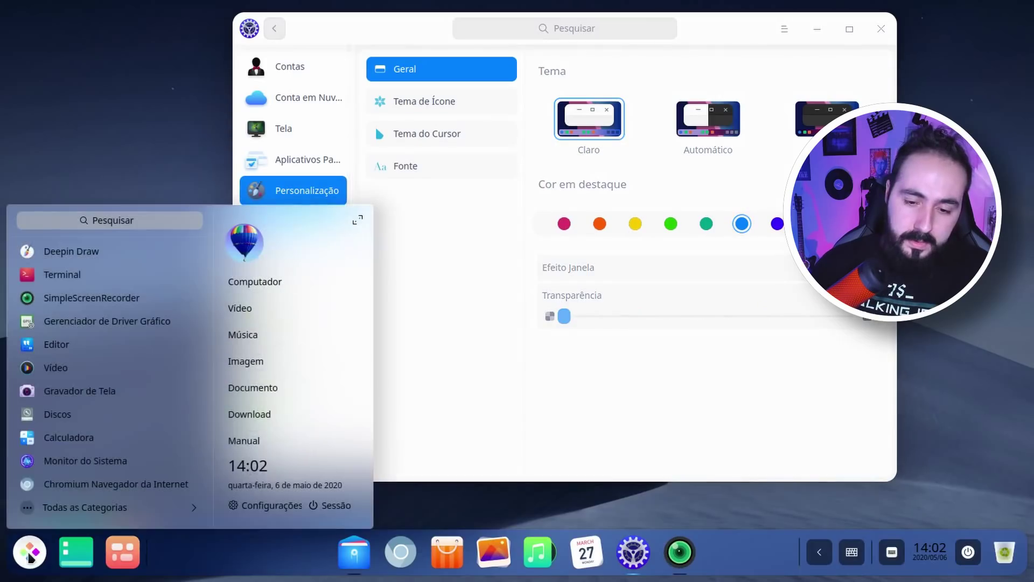
pyautogui.click(30, 555)
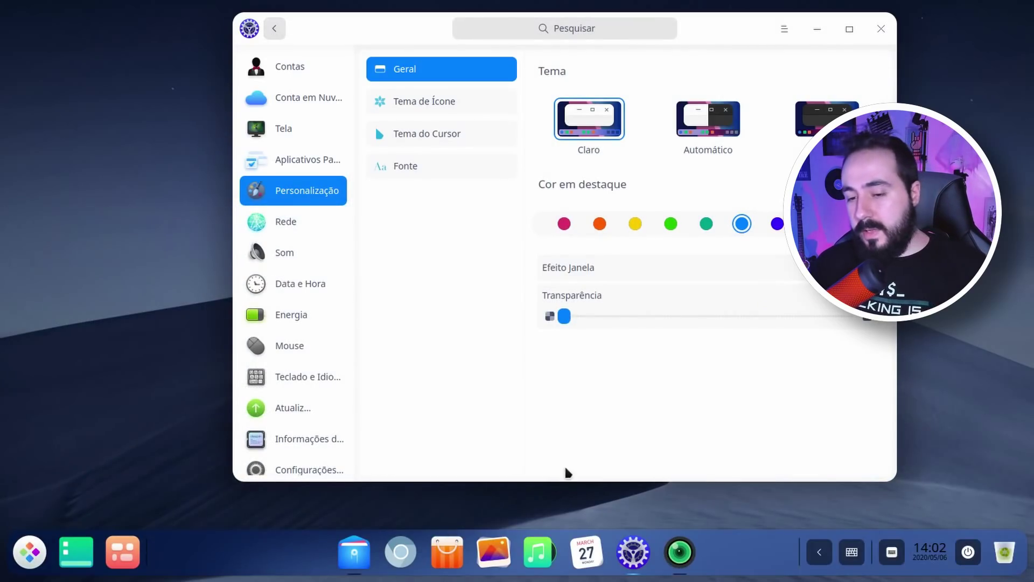
# Set Transparência to 1 and switch the theme to Automático
pyautogui.moveTo(568, 317); pyautogui.dragTo(853, 317)
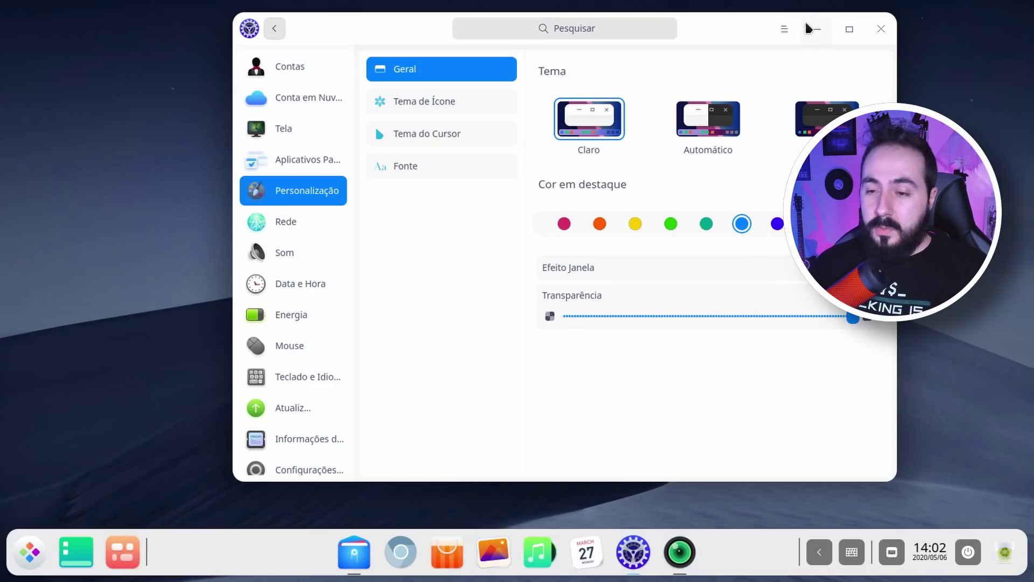
pyautogui.moveTo(716, 35); pyautogui.dragTo(635, 44)
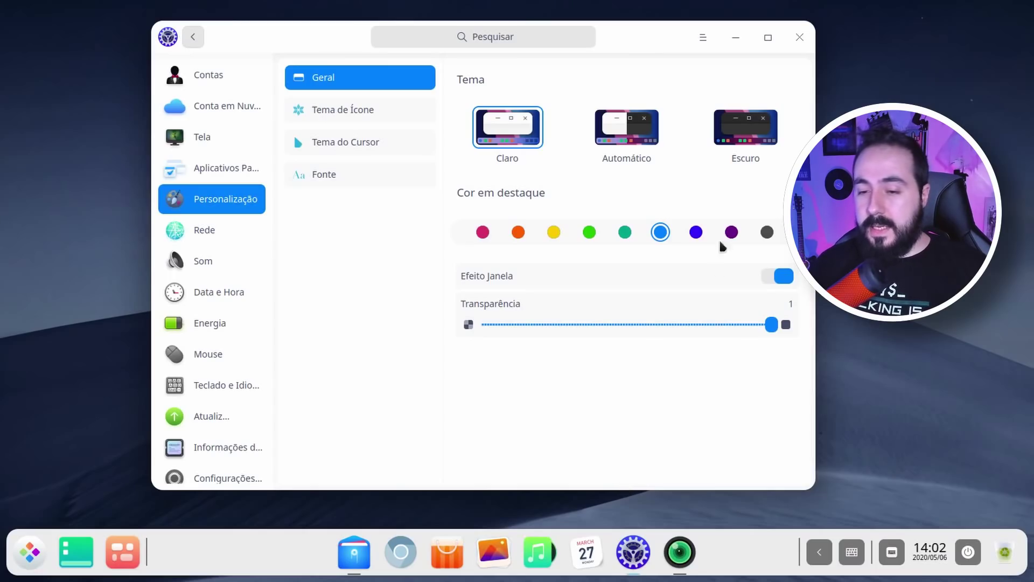
pyautogui.click(638, 138)
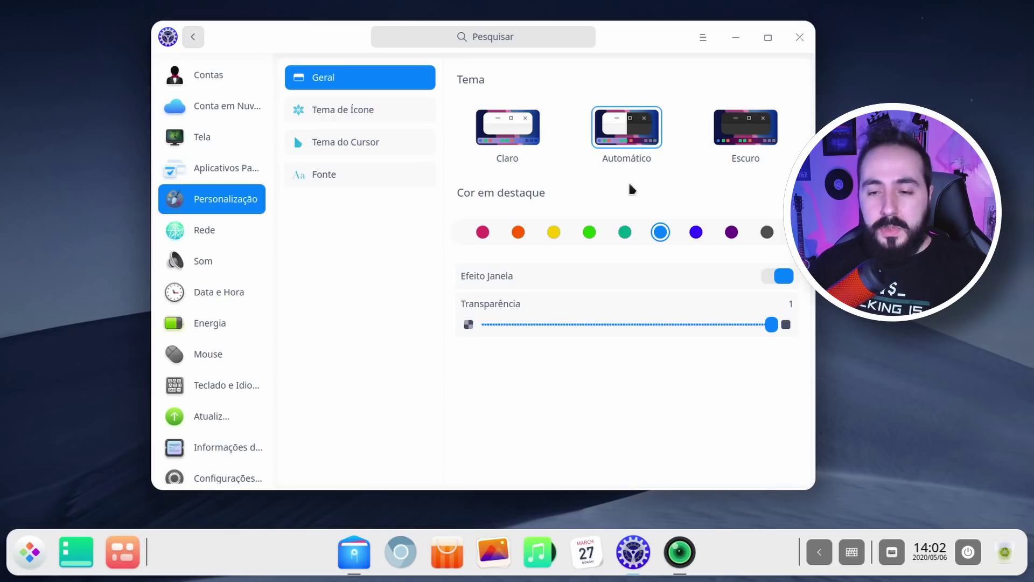
# Switch the theme to Escuro and preview it in the file manager's Meu Usuário folder and the app store
pyautogui.click(741, 135)
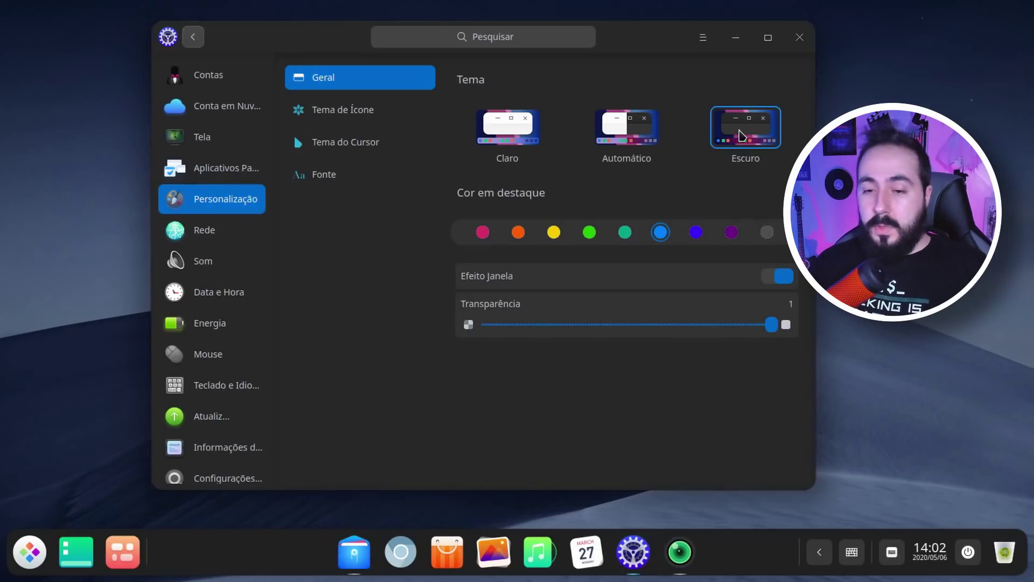
pyautogui.click(355, 555)
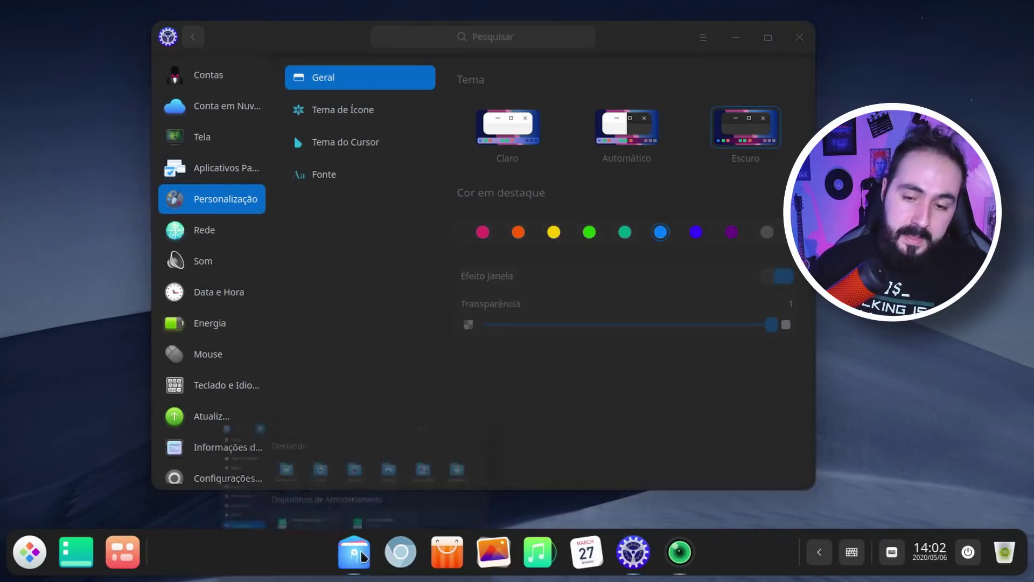
pyautogui.moveTo(411, 221); pyautogui.dragTo(479, 47)
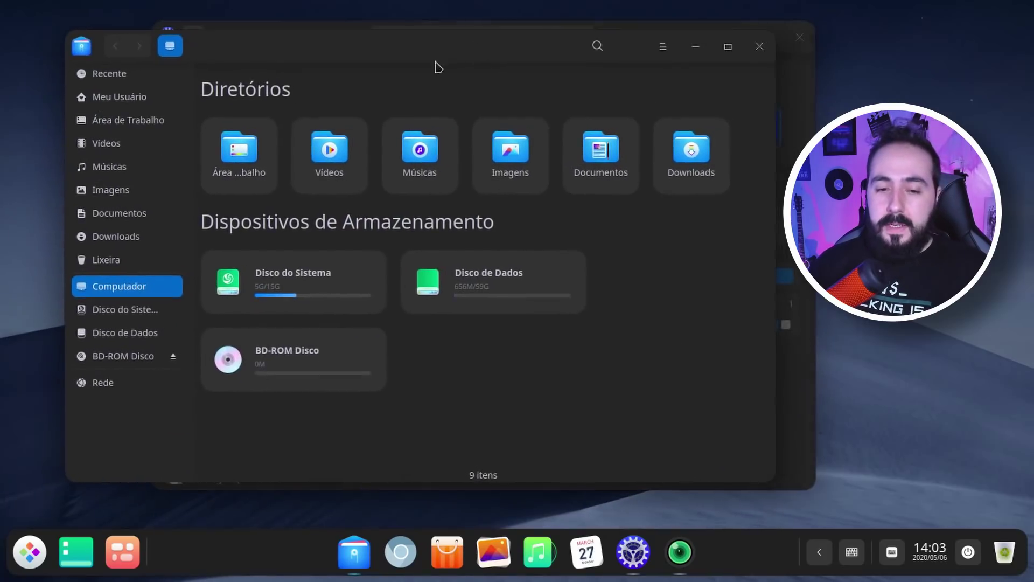
pyautogui.click(118, 96)
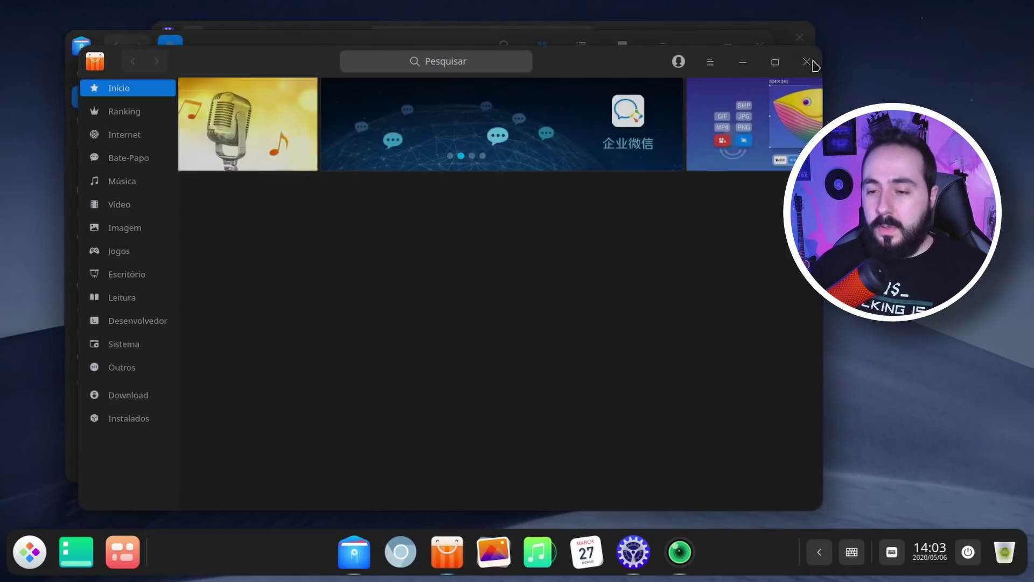
pyautogui.click(807, 61)
# Set the file manager's own theme to light, compare its window against the dark desktop, and close it
pyautogui.click(663, 47)
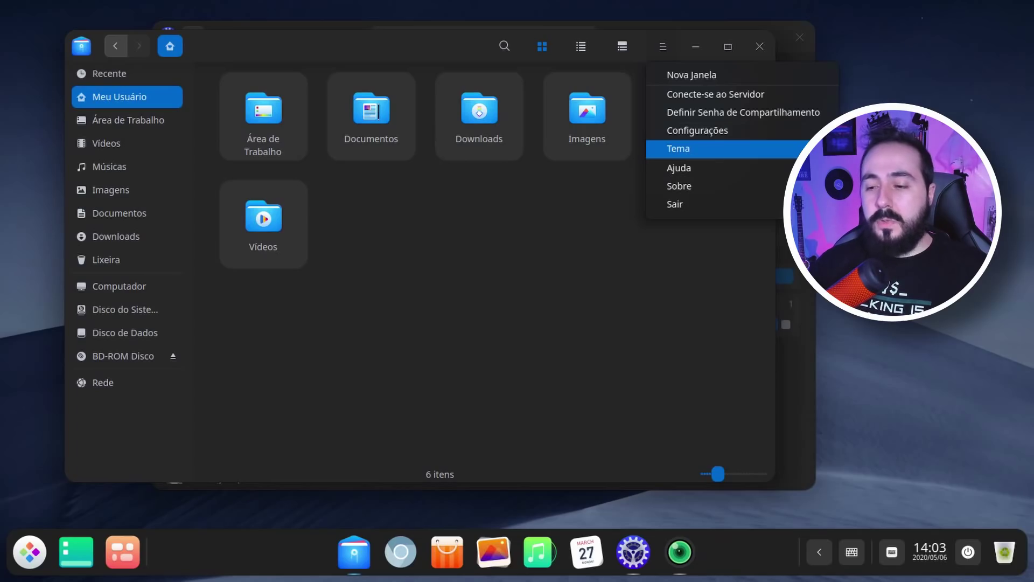
pyautogui.click(873, 156)
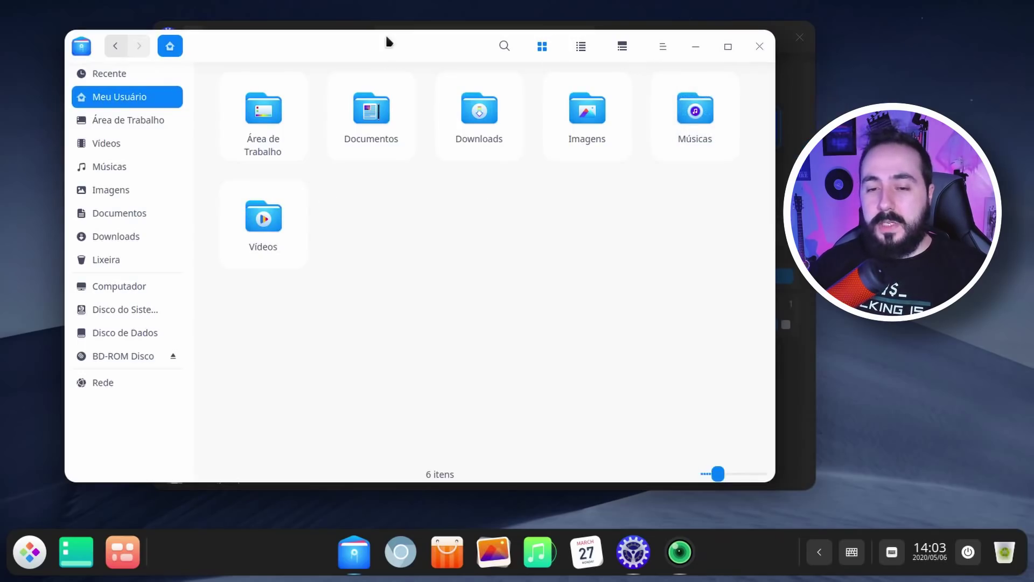
pyautogui.moveTo(386, 33); pyautogui.dragTo(389, 58)
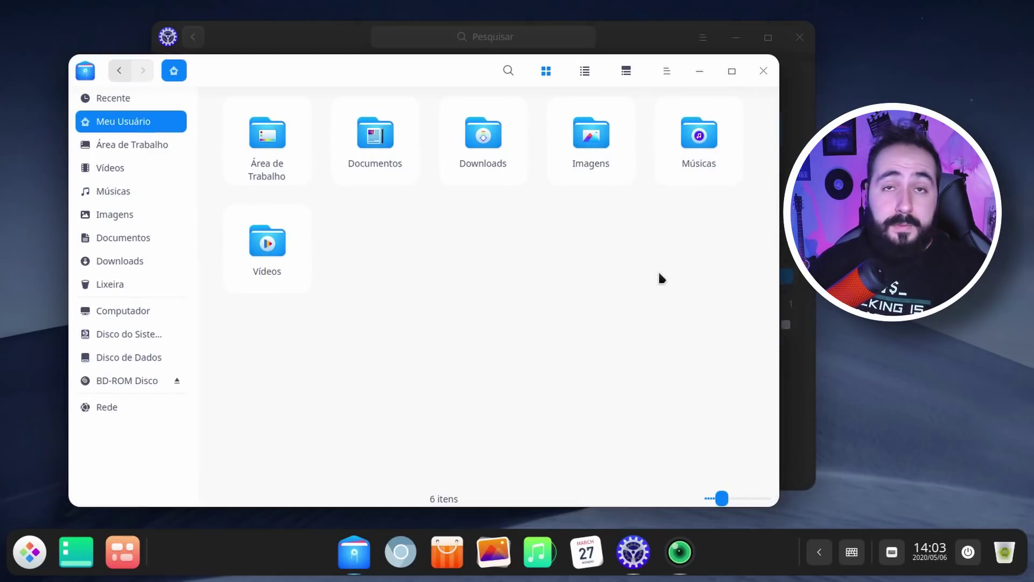
pyautogui.click(765, 72)
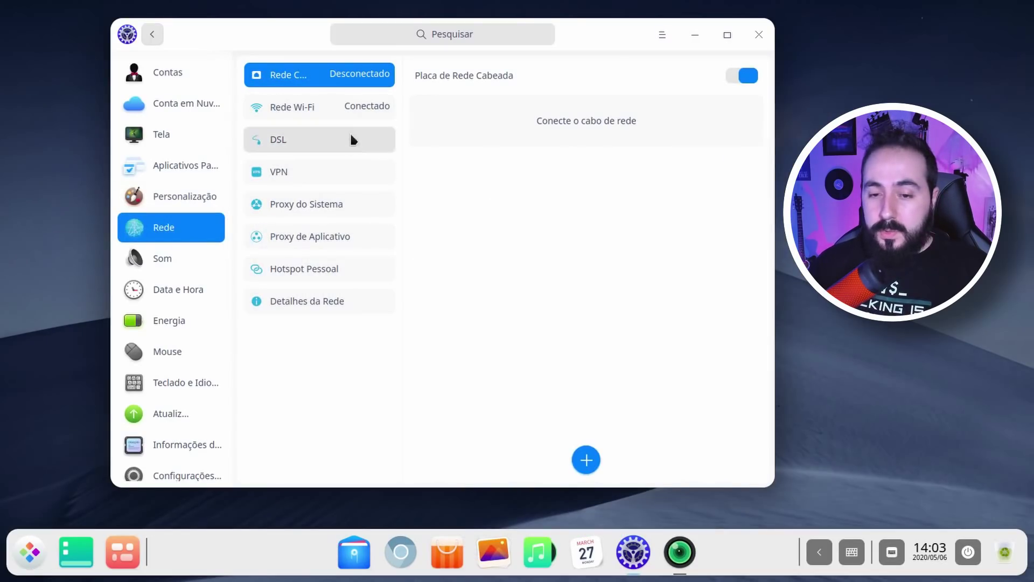
# Examine the Rede settings for Wi-Fi, DSL, wired network, network details, personal hotspot and application proxy
pyautogui.click(349, 111)
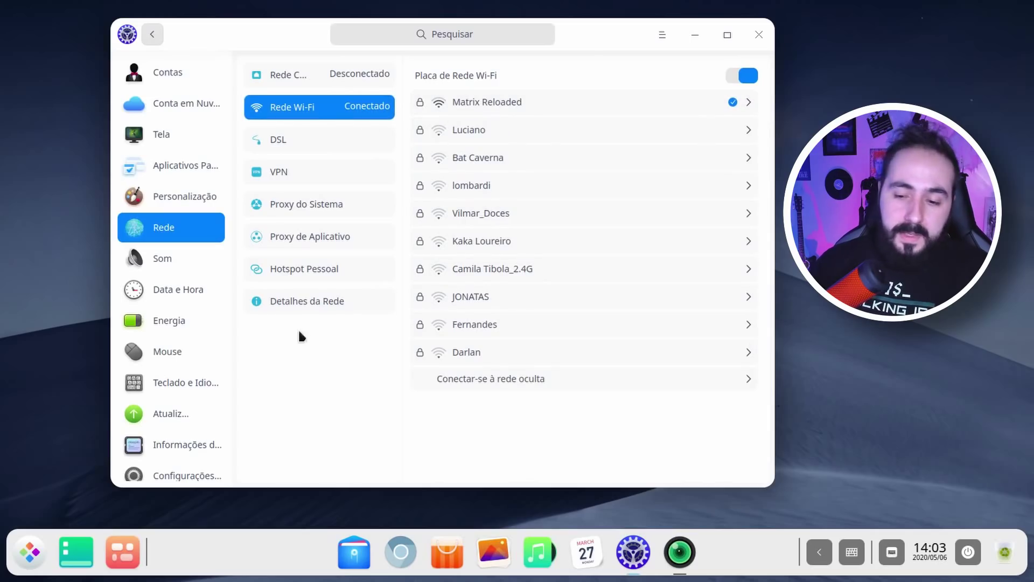
pyautogui.click(329, 311)
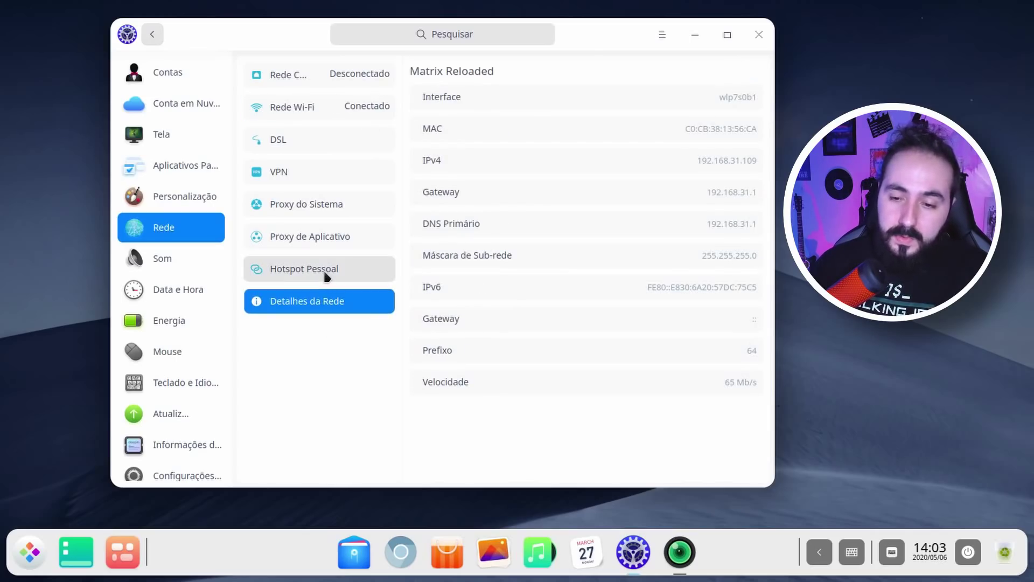
pyautogui.click(359, 139)
pyautogui.click(342, 107)
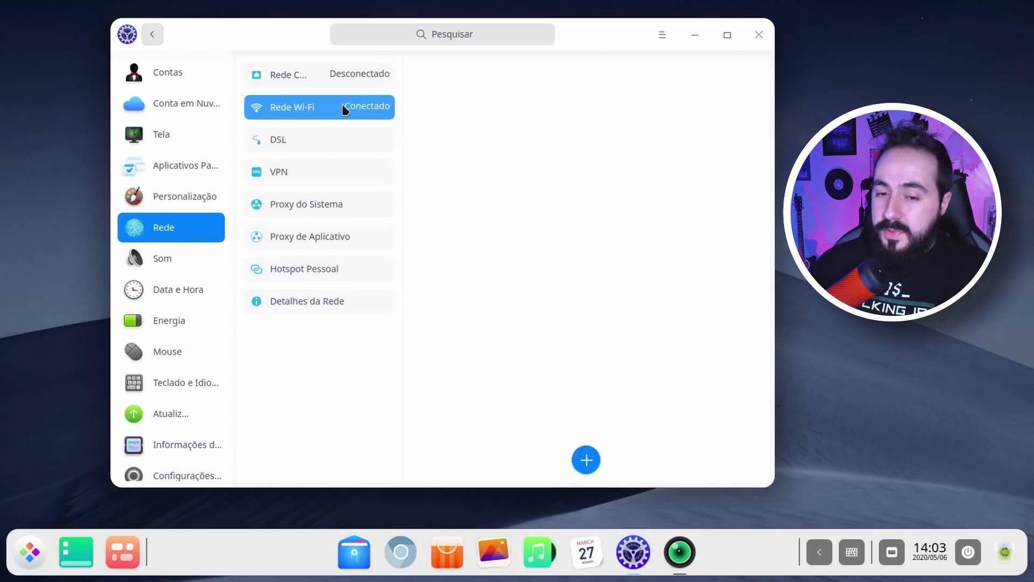
pyautogui.click(364, 76)
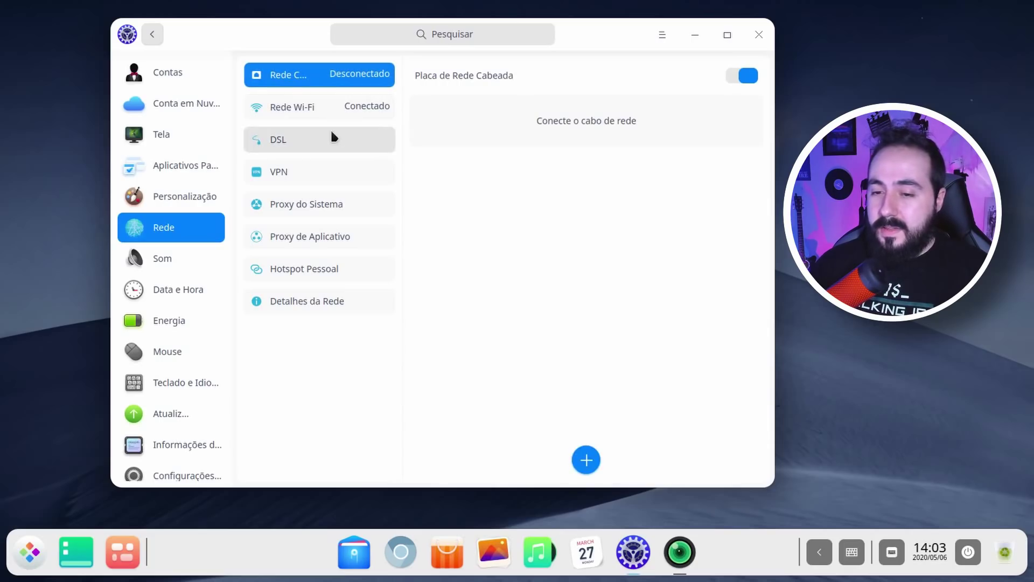
pyautogui.click(370, 115)
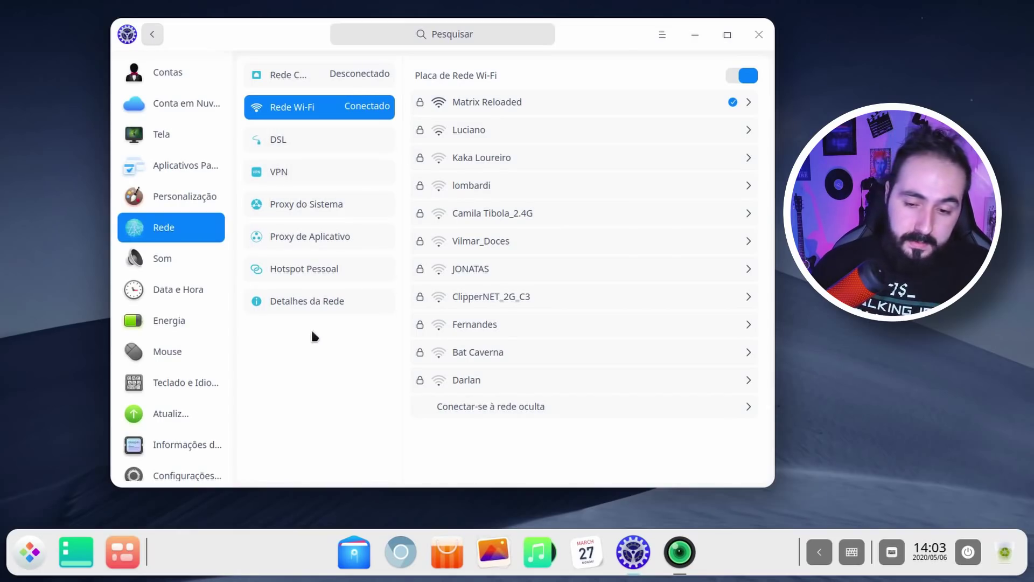
pyautogui.click(305, 300)
pyautogui.click(310, 269)
pyautogui.click(307, 236)
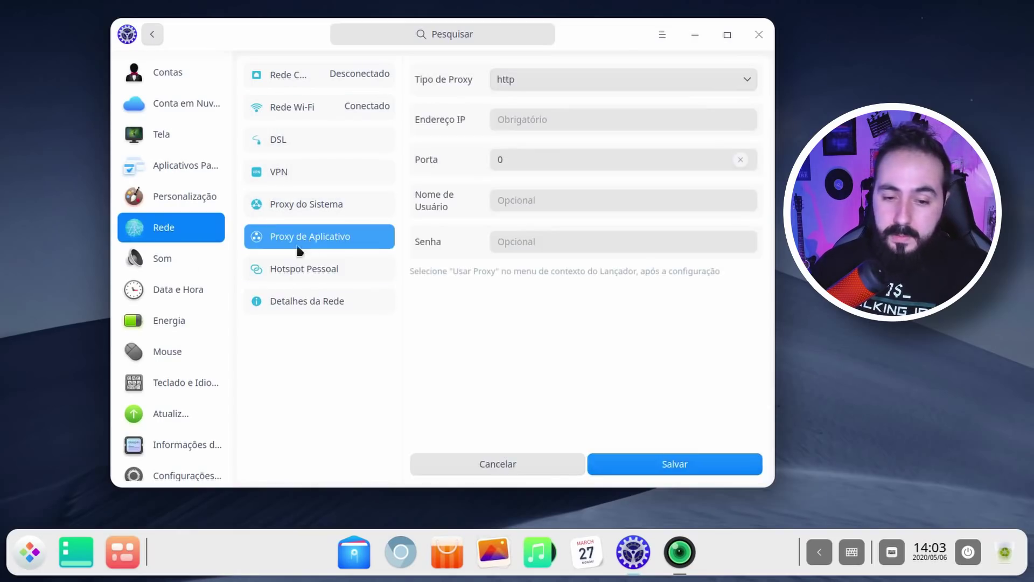
# Review the Som settings, including Avançado and Efeitos Sonoros, and the time zone page in Data e Hora
pyautogui.click(163, 259)
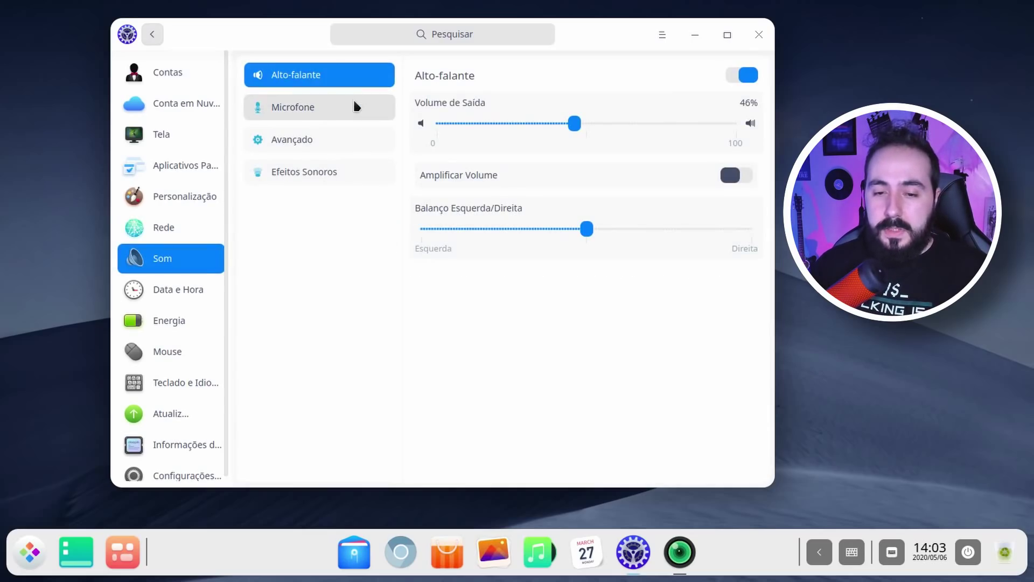
pyautogui.click(353, 139)
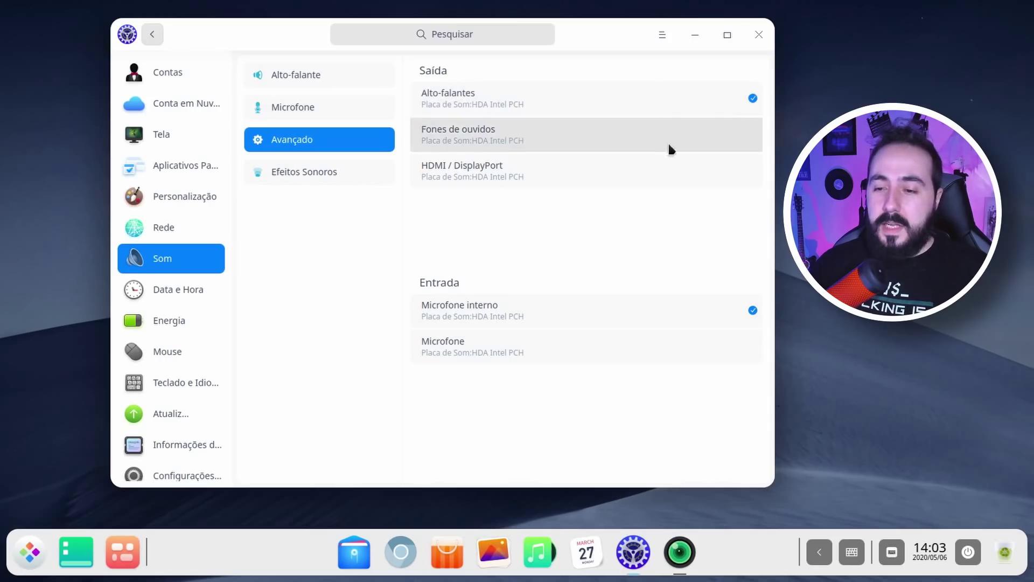
pyautogui.click(308, 172)
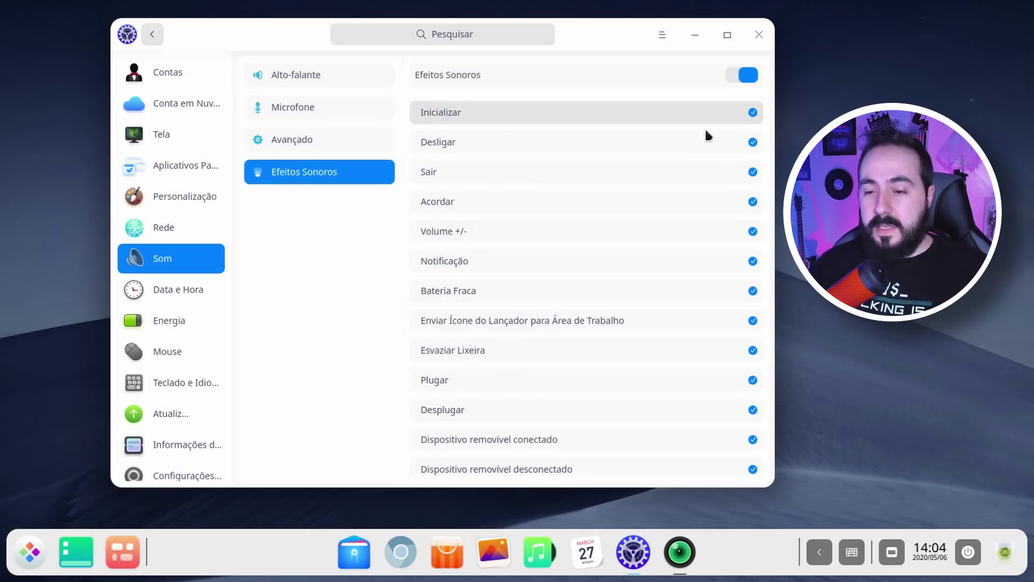
pyautogui.click(735, 152)
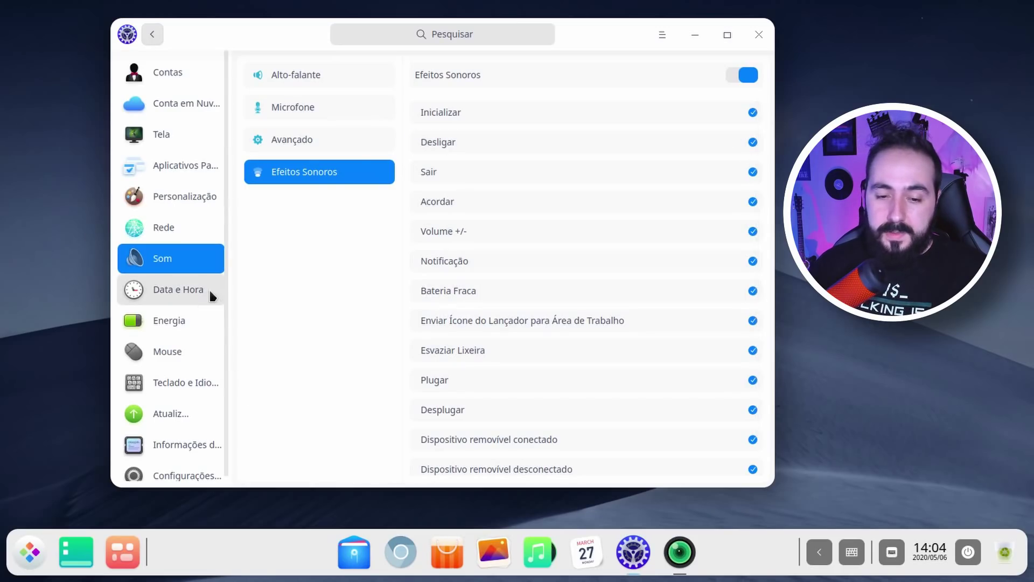
pyautogui.click(190, 290)
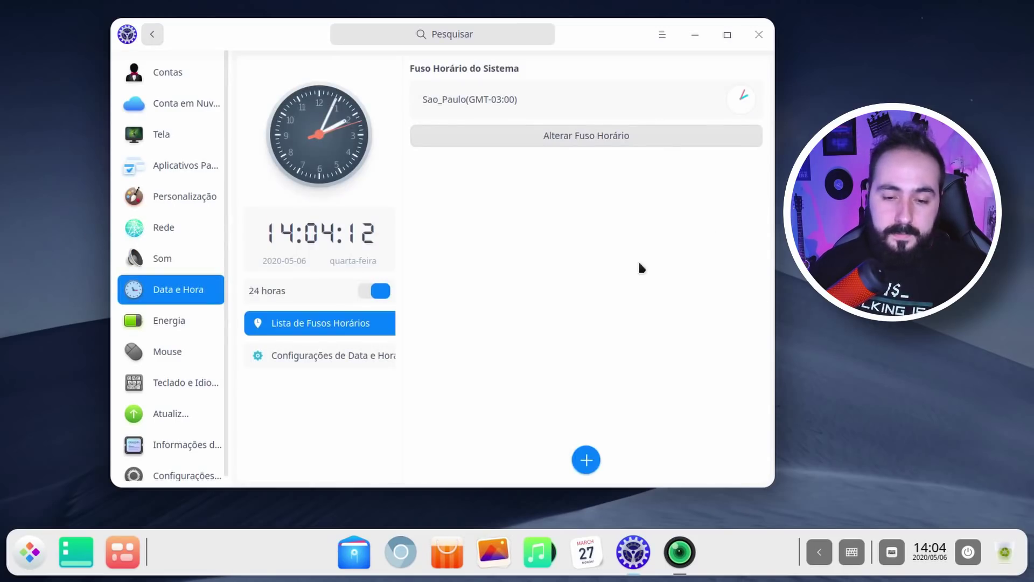
# Switch Modo de economia de energia on and back off, and review the Na Bateria and No Carregador settings in Energia
pyautogui.click(165, 326)
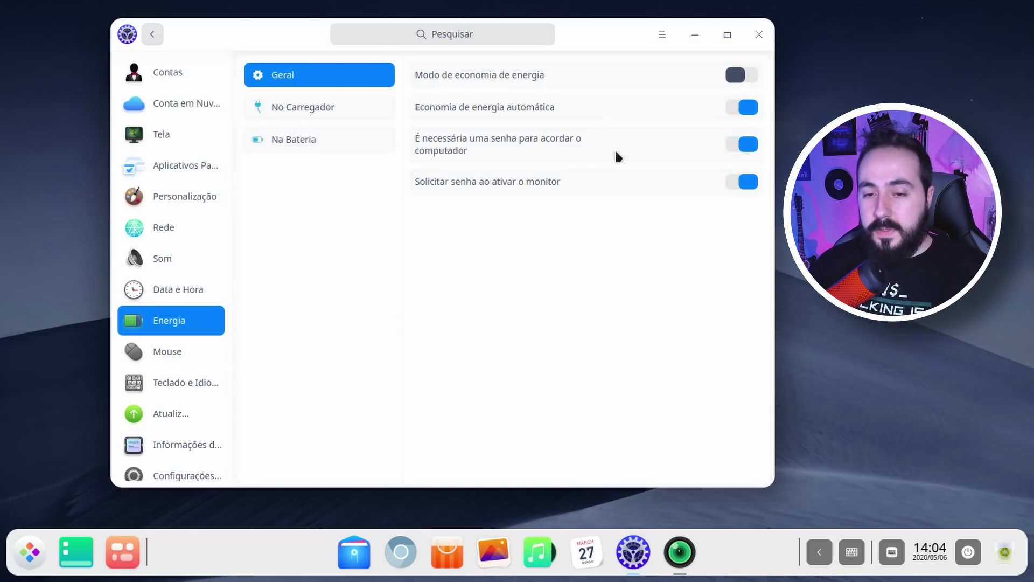
pyautogui.click(742, 75)
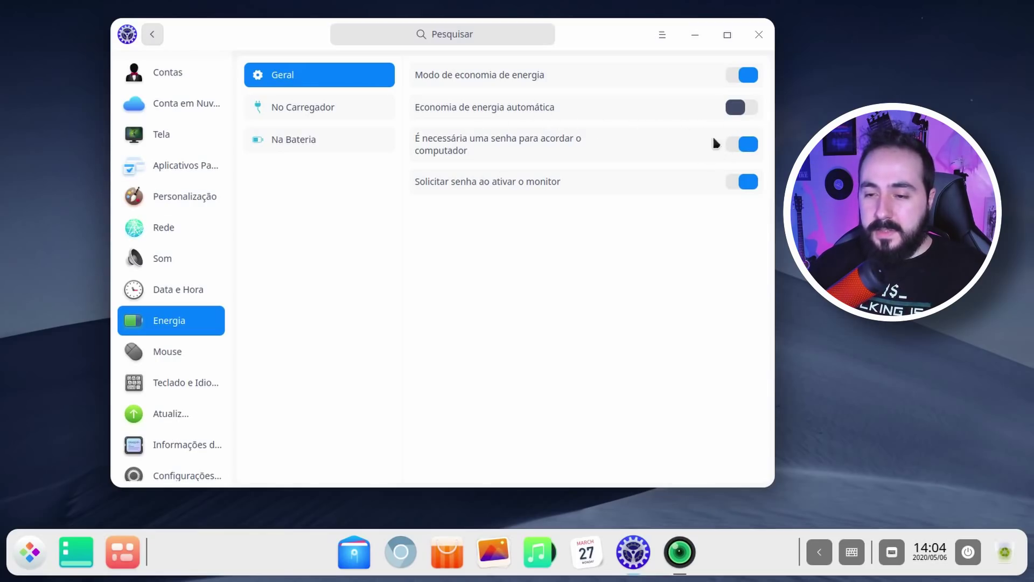
pyautogui.click(291, 142)
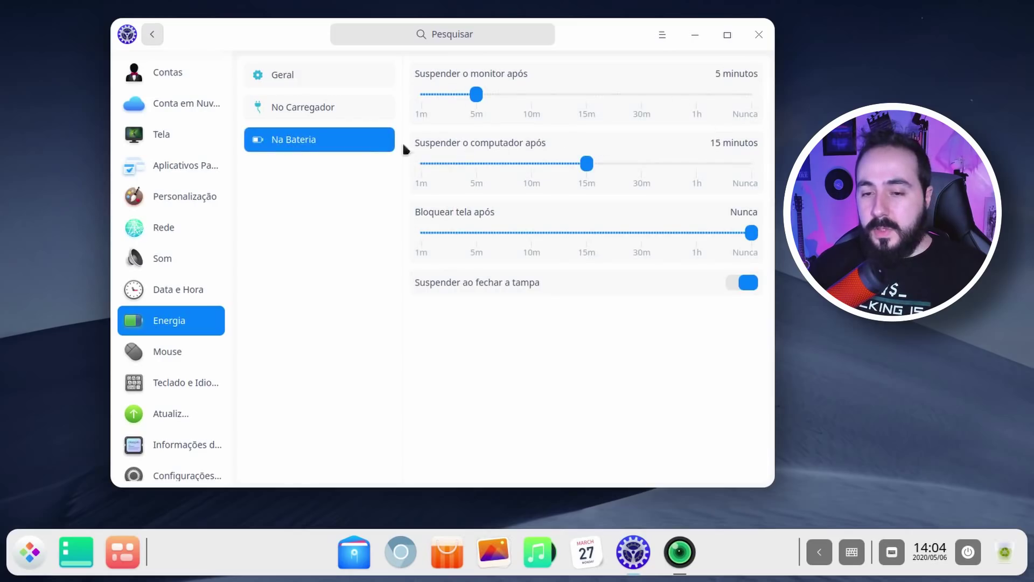
pyautogui.click(270, 107)
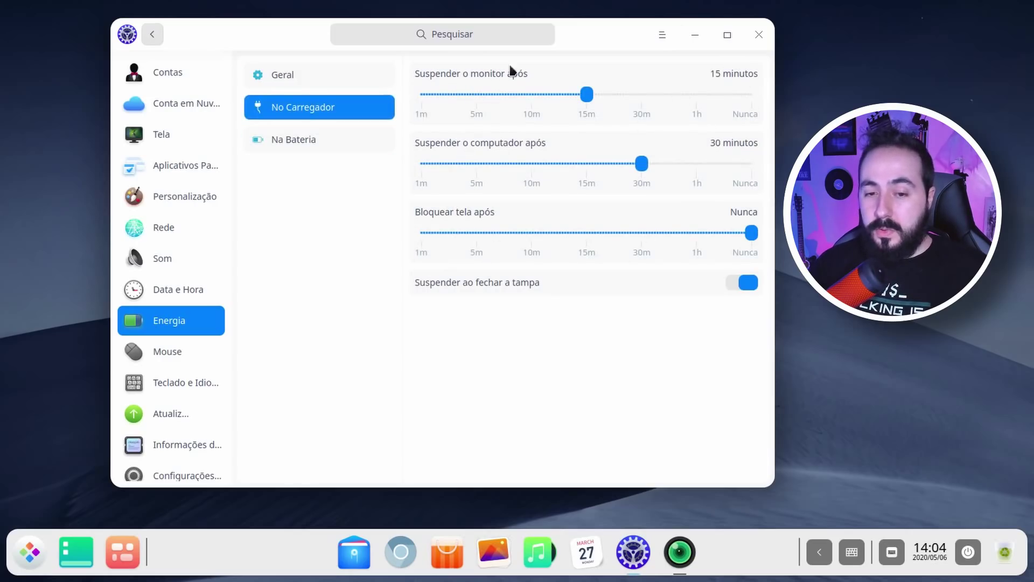
pyautogui.click(282, 75)
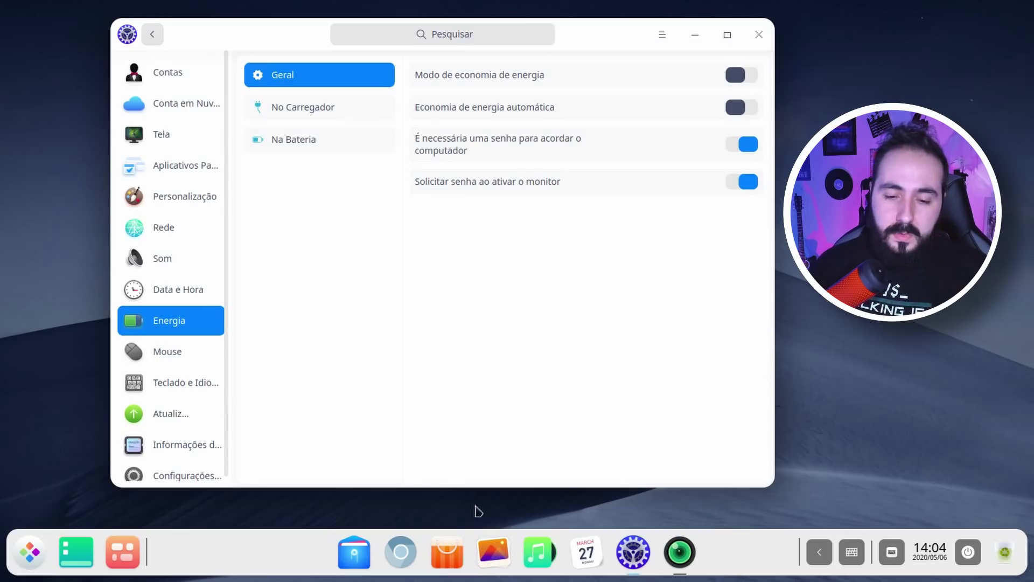
# Show the Touchpad settings, try Detecção de Palma and switch it back off, and view the mouse options
pyautogui.click(173, 351)
pyautogui.click(306, 142)
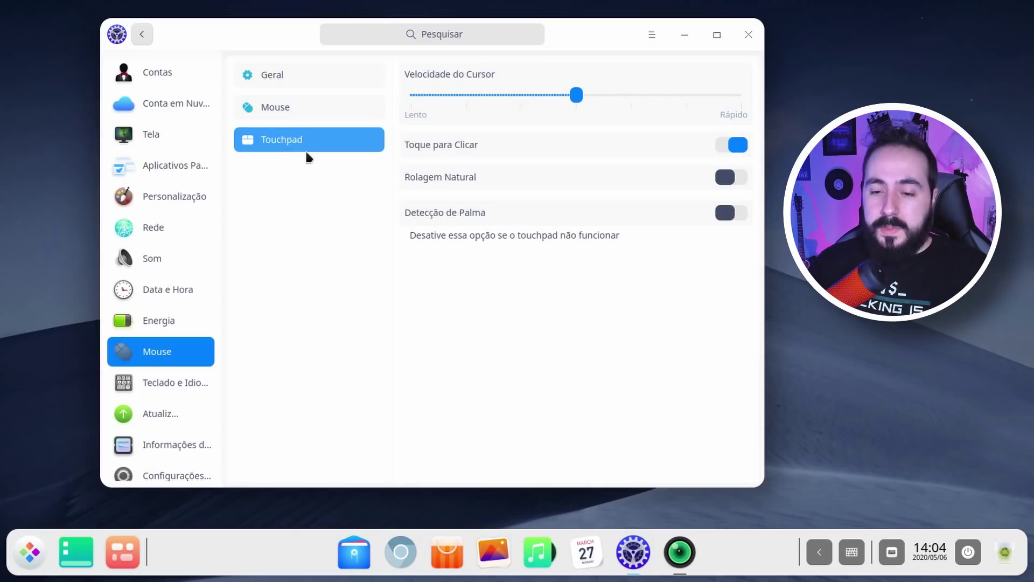
pyautogui.click(738, 212)
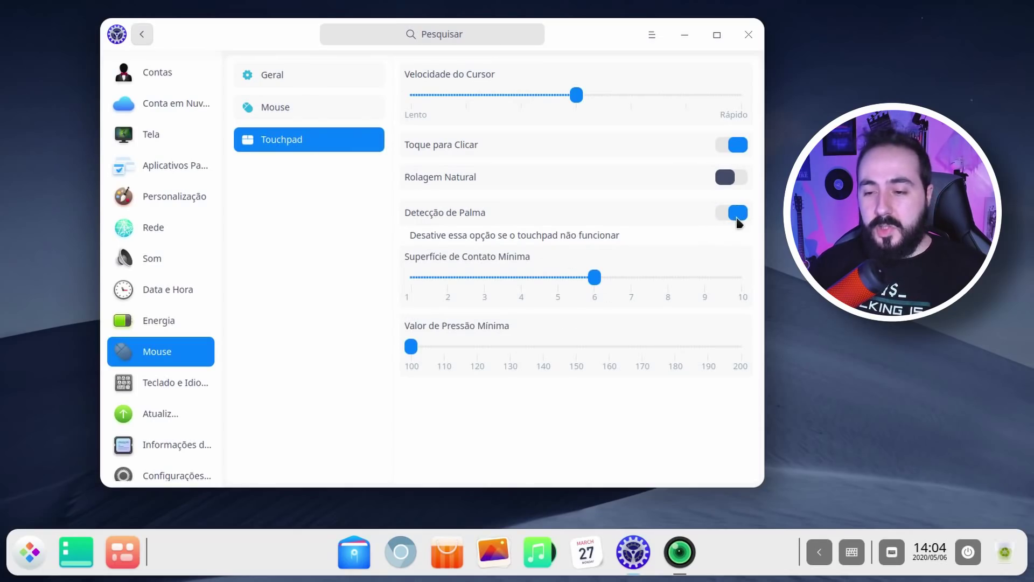
pyautogui.click(737, 214)
pyautogui.click(286, 109)
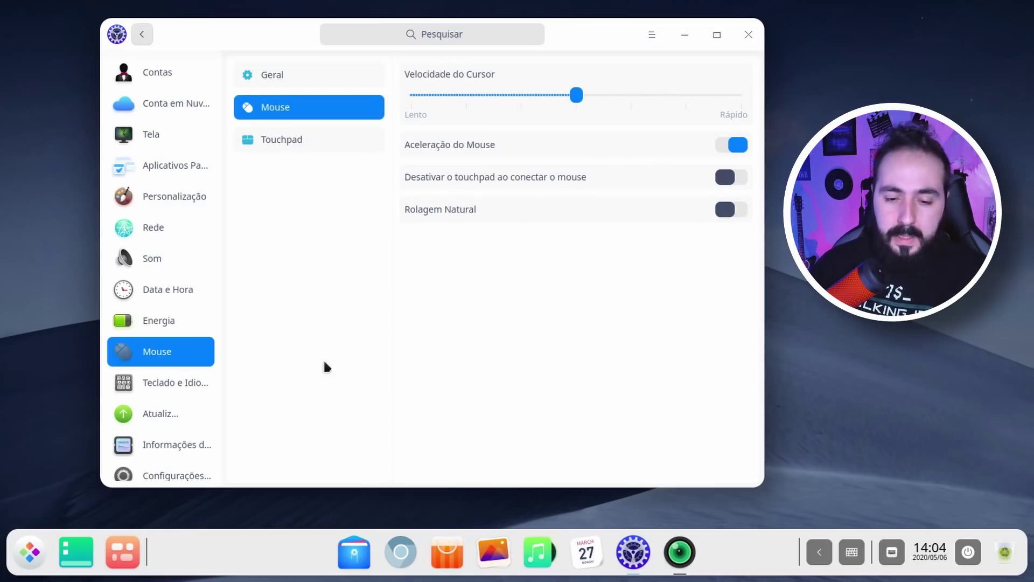
# Look through the keyboard and language settings: Layout de Teclado, Idioma do Sistema and the Atalhos list
pyautogui.click(200, 384)
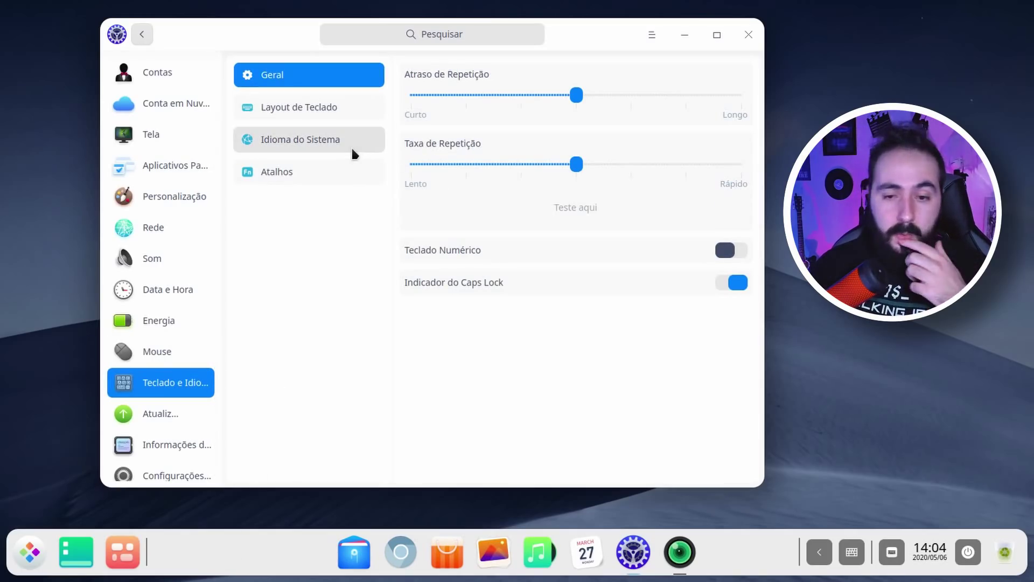
pyautogui.click(334, 116)
pyautogui.click(326, 141)
pyautogui.click(306, 175)
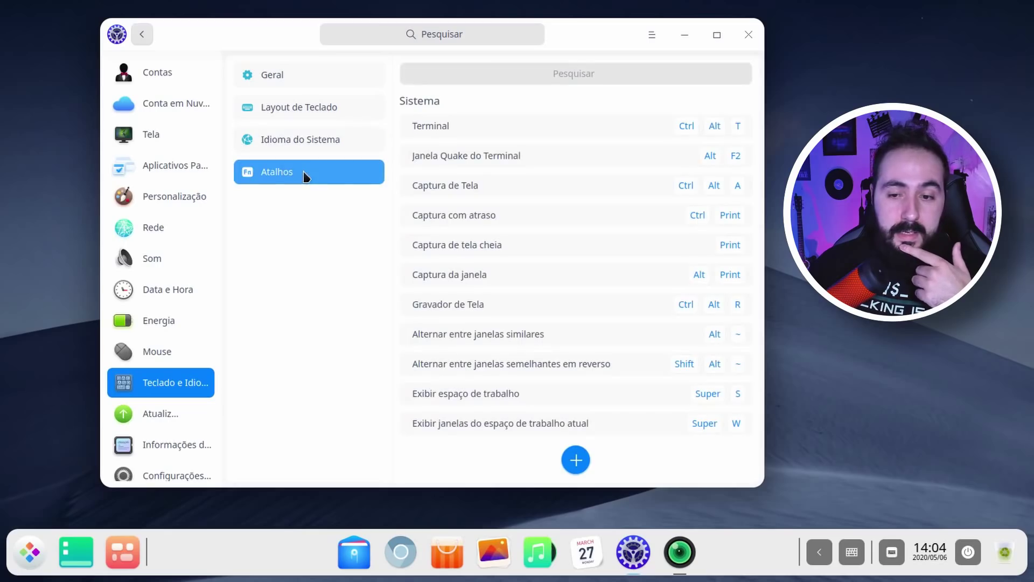
pyautogui.moveTo(756, 158)
pyautogui.mouseDown()
pyautogui.moveTo(746, 213)
pyautogui.moveTo(750, 139)
pyautogui.mouseUp()
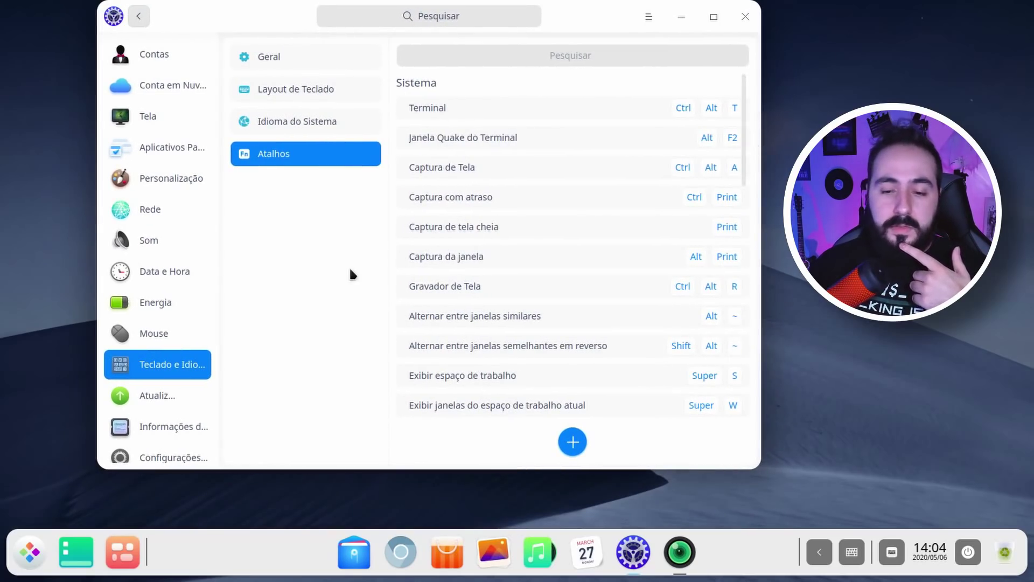
# Check for system updates and review the options in Configurações de Atualização
pyautogui.click(180, 405)
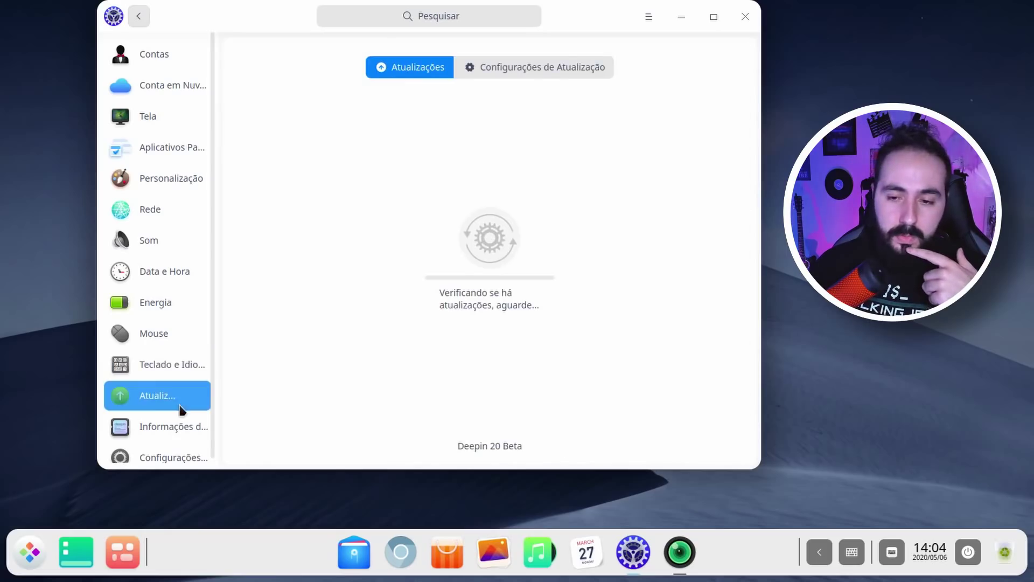
pyautogui.click(564, 67)
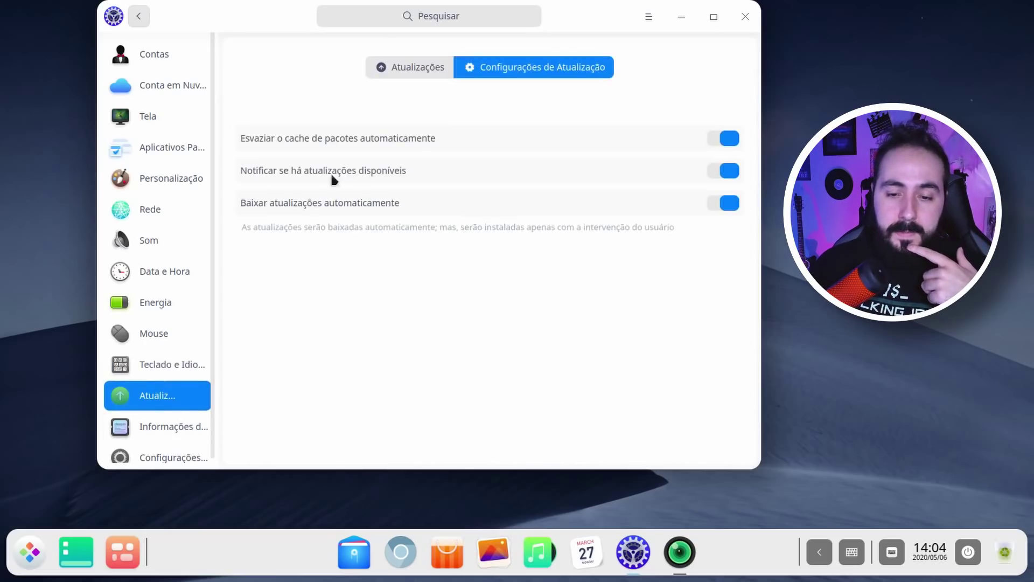
pyautogui.click(426, 71)
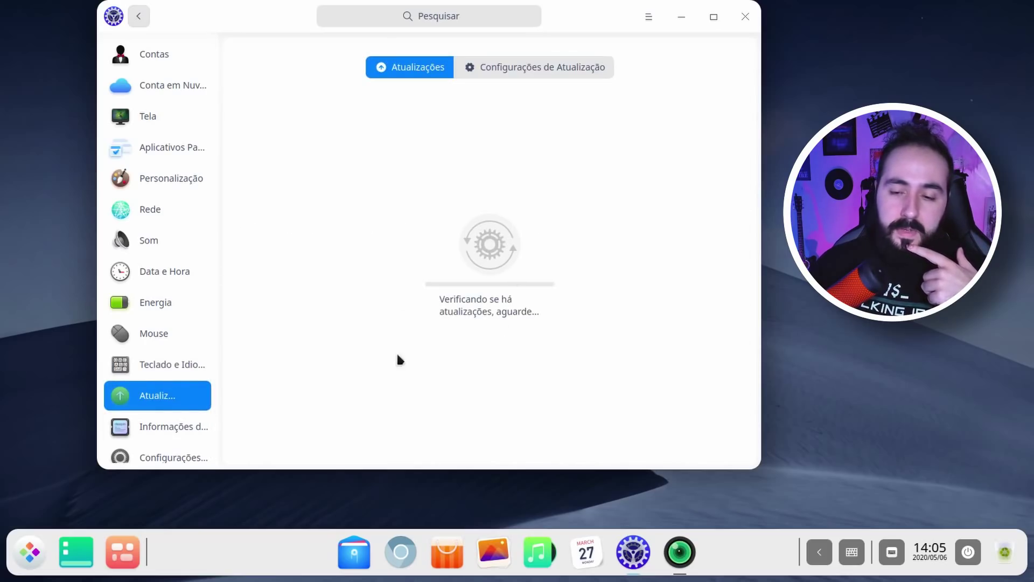
pyautogui.click(565, 66)
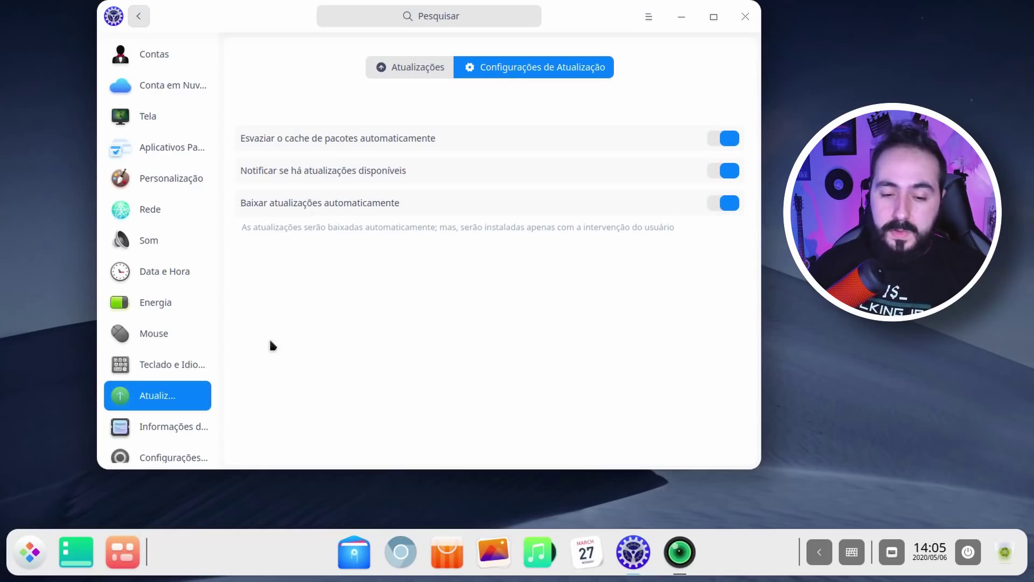
# Show the system information pages Sobre Este PC, Licença da Versão and the user licence agreement
pyautogui.click(162, 427)
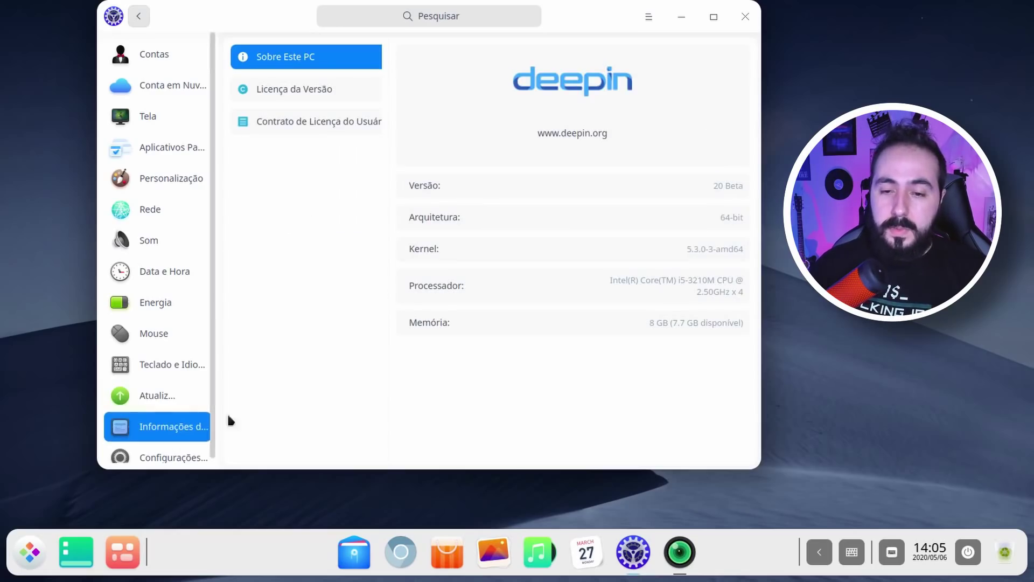
pyautogui.click(330, 97)
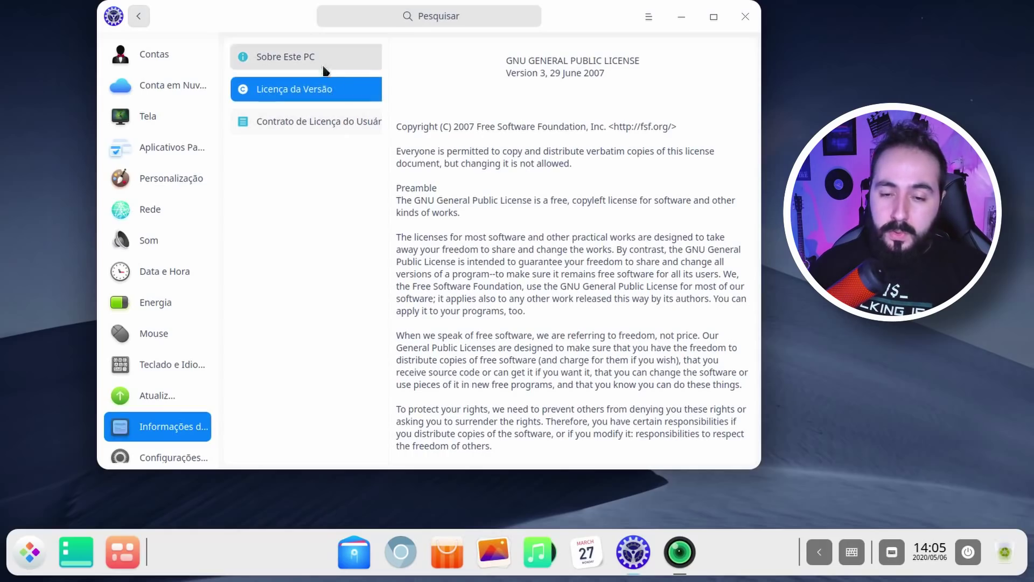
pyautogui.click(328, 123)
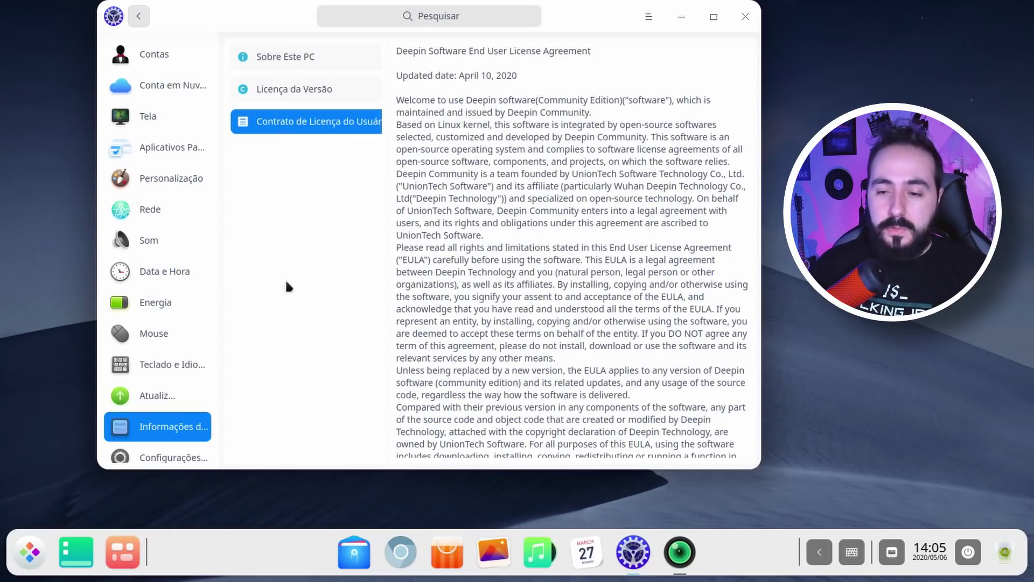
# Show the Menu de Inicialização settings, including the Atrasar Inicialização and Tema options
pyautogui.scroll(-5, 647, 176)
pyautogui.click(178, 457)
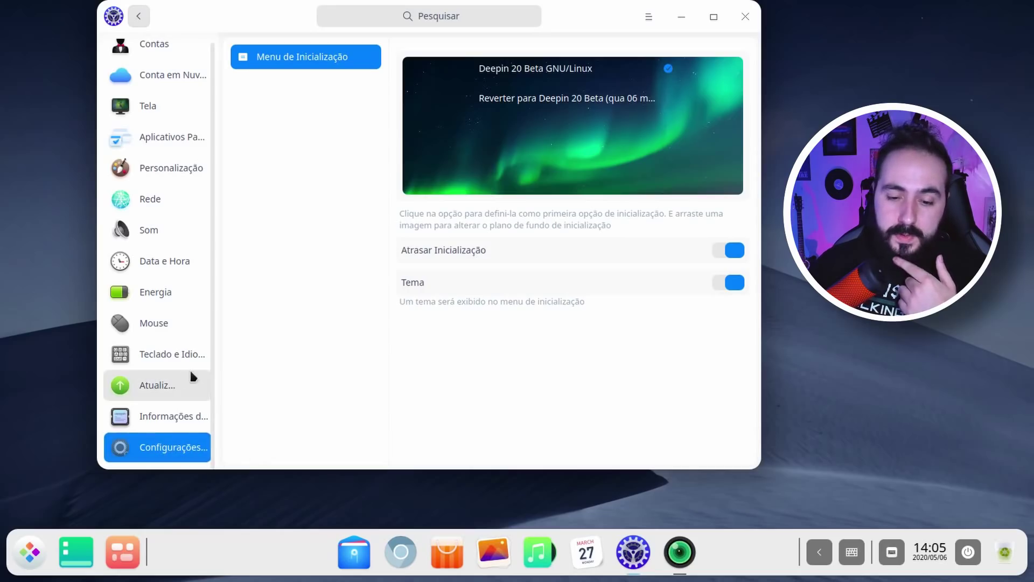
pyautogui.click(724, 248)
pyautogui.click(455, 358)
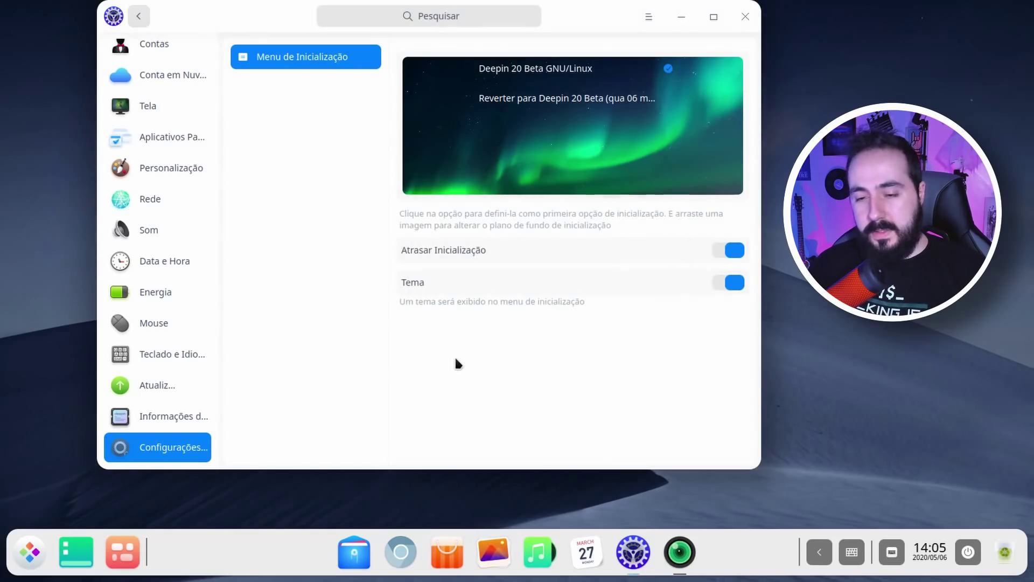